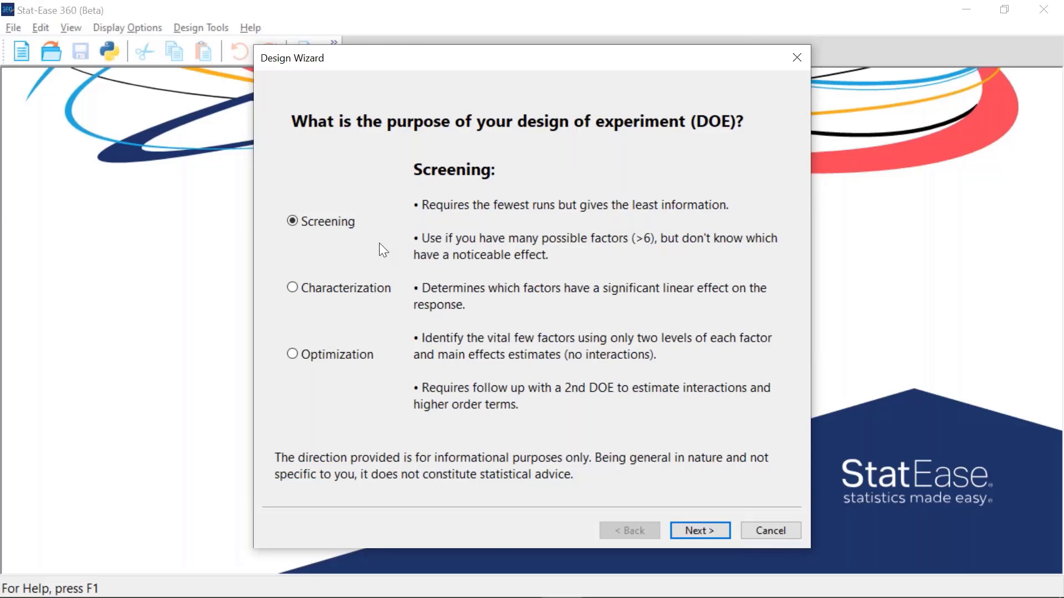
Choose Screening as the experiment's purpose and Factorial / RSM as the design type in the Design Wizard.
click(704, 529)
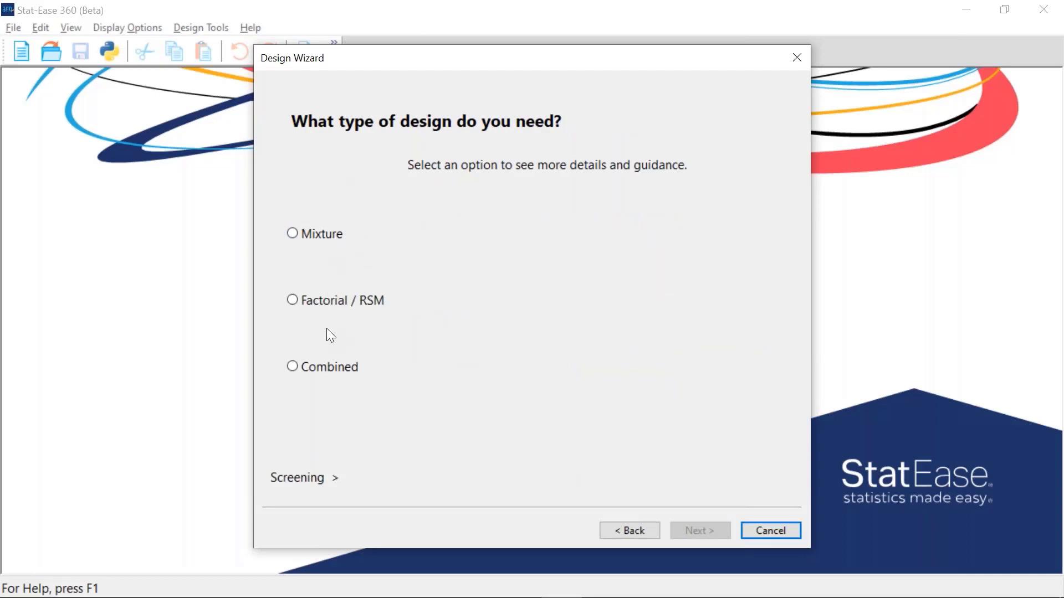
click(293, 300)
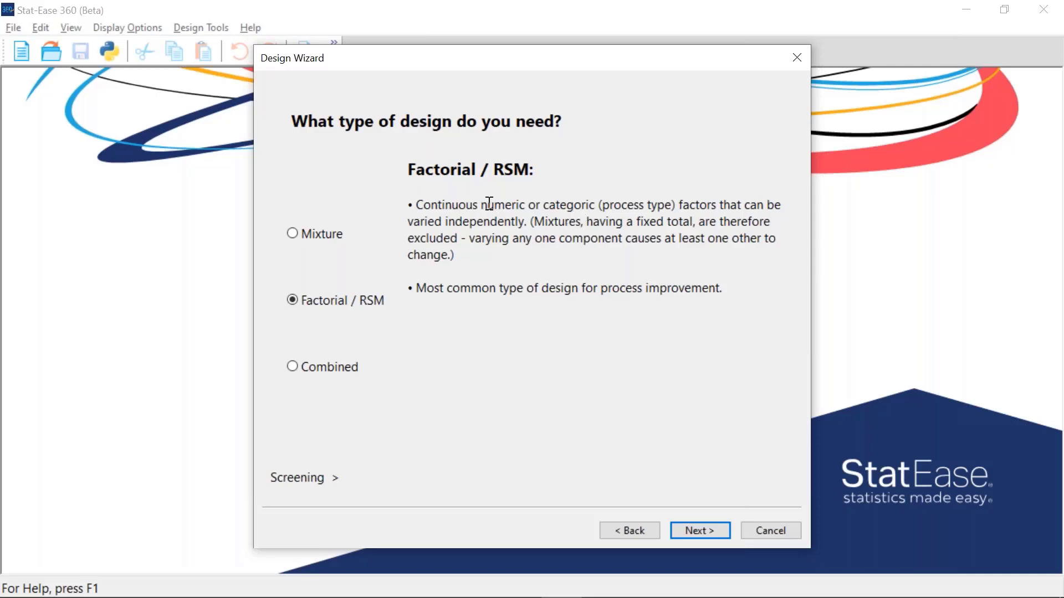
drag(480, 204, 609, 204)
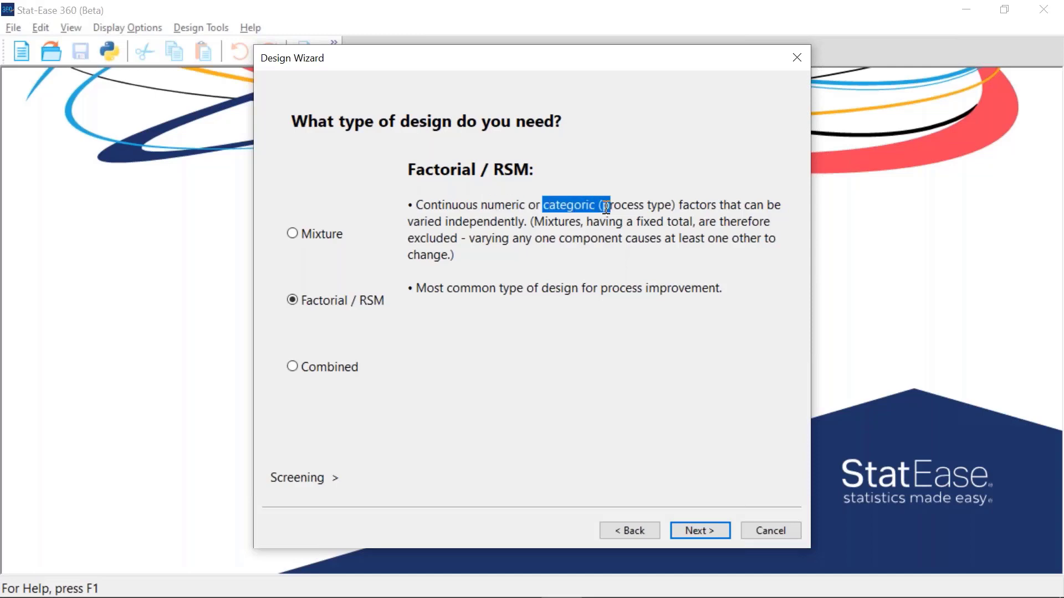
click(707, 533)
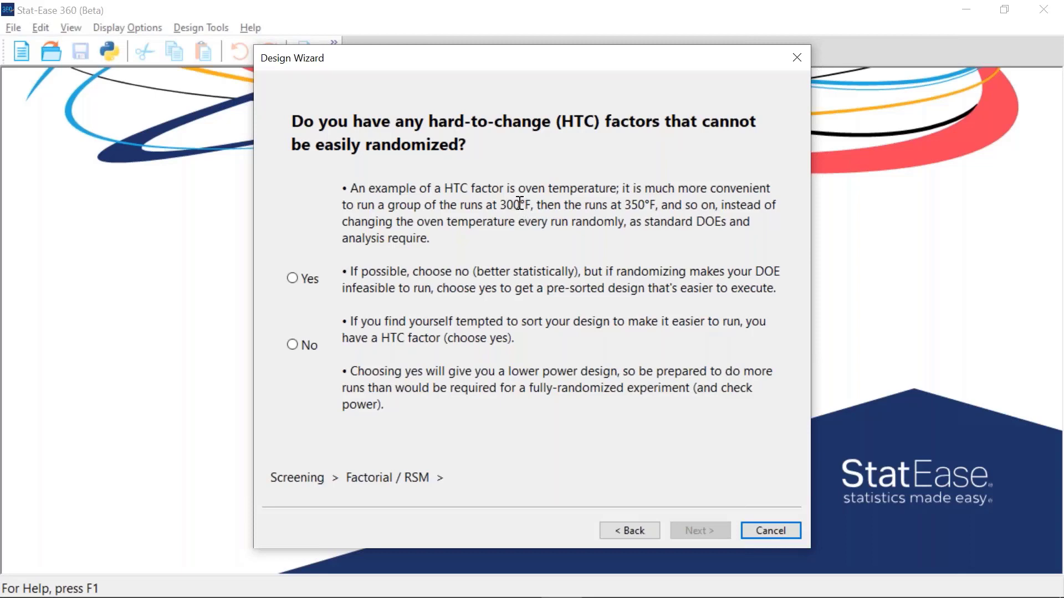
Specify no hard-to-change factors and both numeric and categoric factors, and finish the Design Wizard.
drag(428, 121, 583, 125)
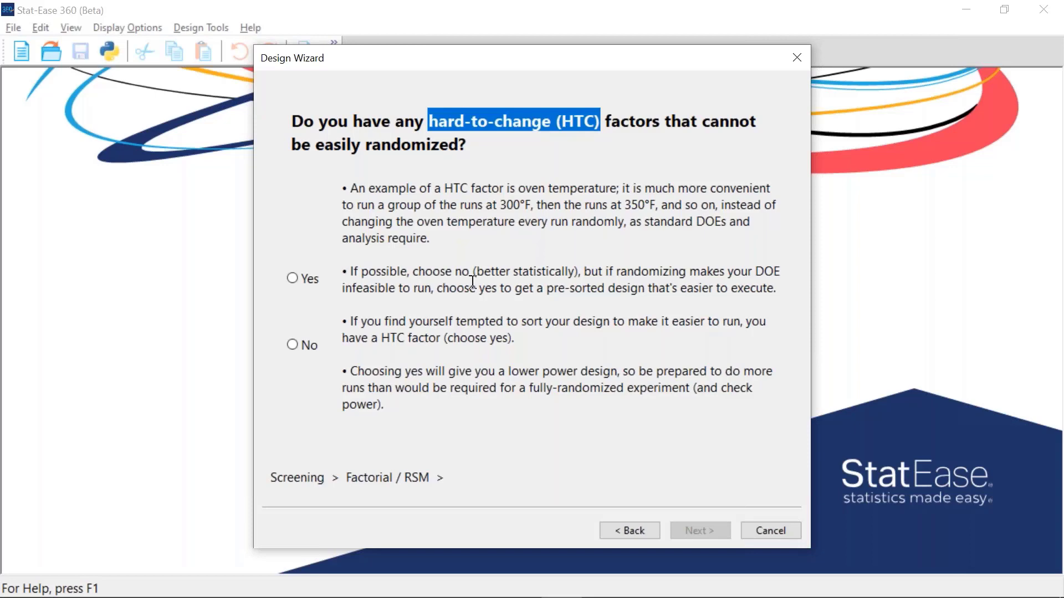
click(291, 345)
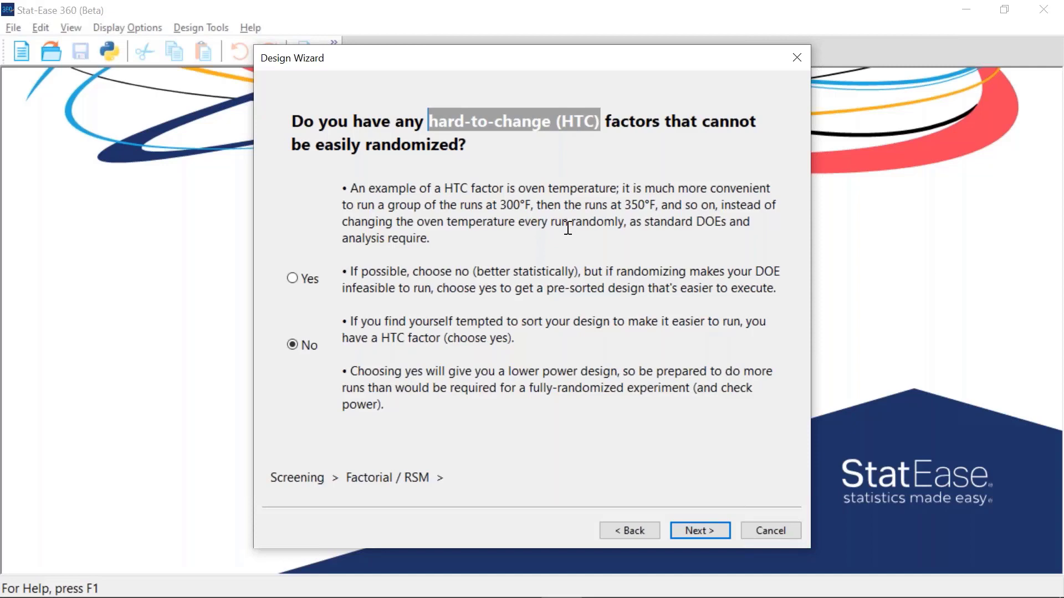
click(705, 534)
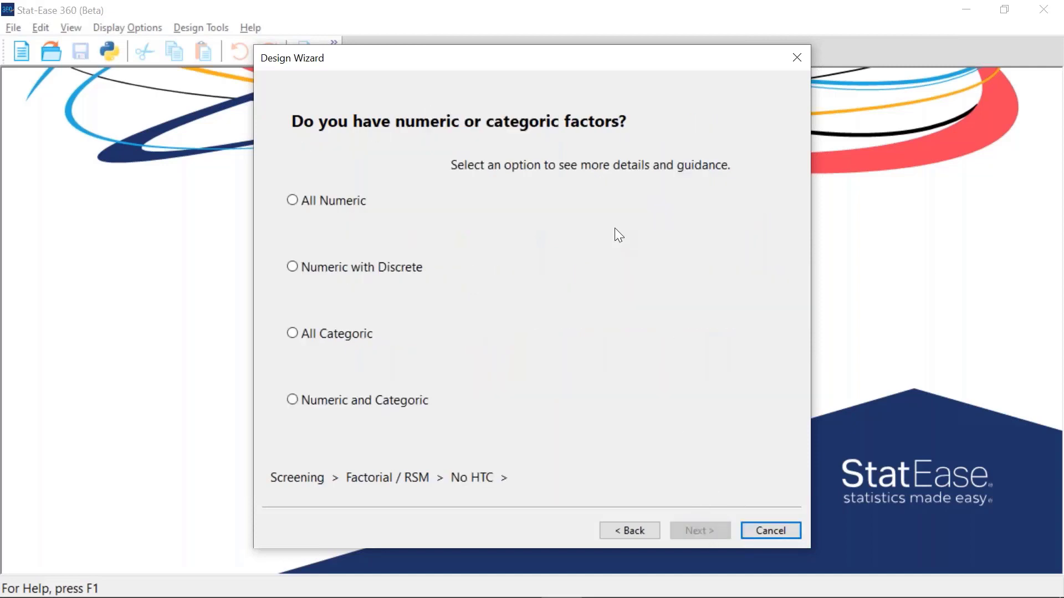
click(300, 402)
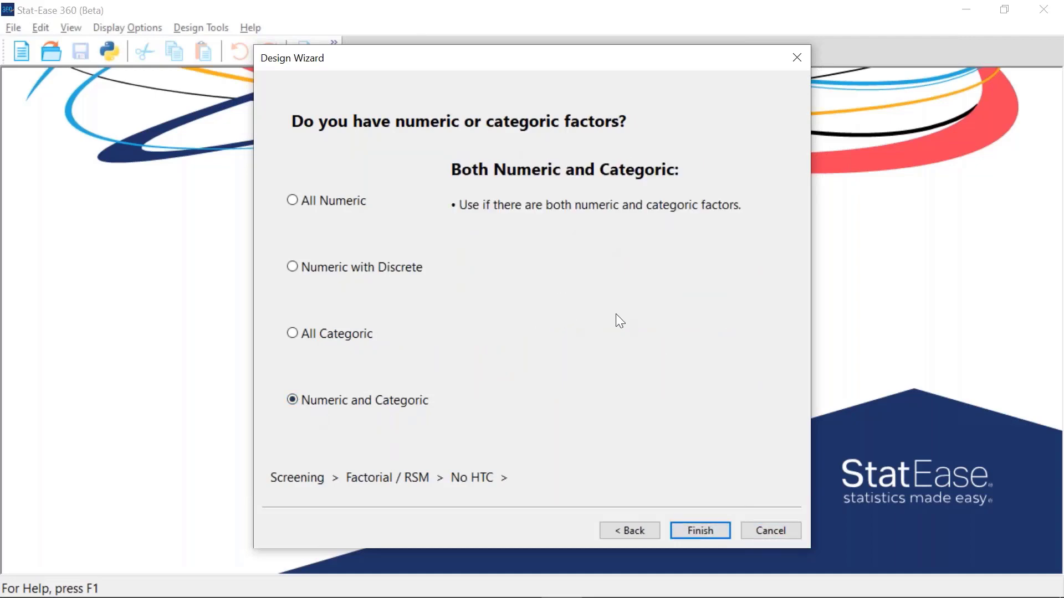
click(703, 531)
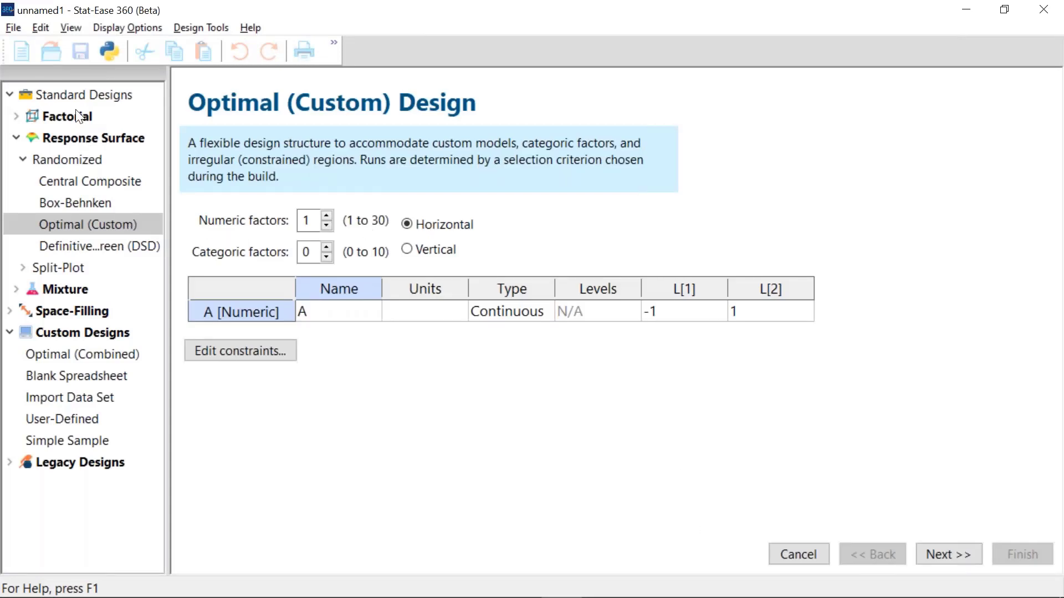
Open the randomized Regular Two-Level factorial design and bring its table of factors and runs into view.
click(16, 118)
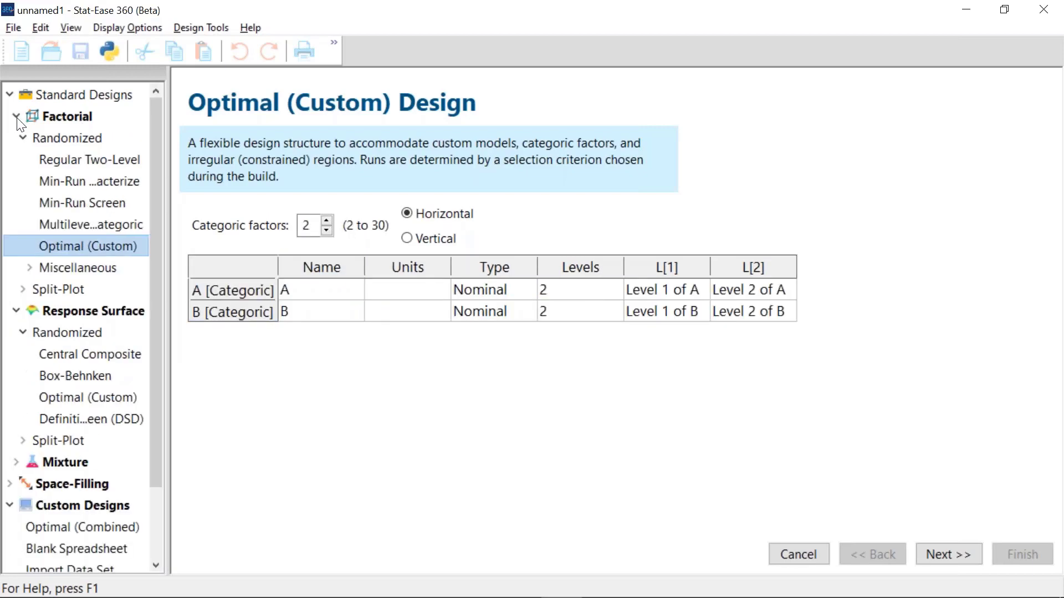
click(66, 138)
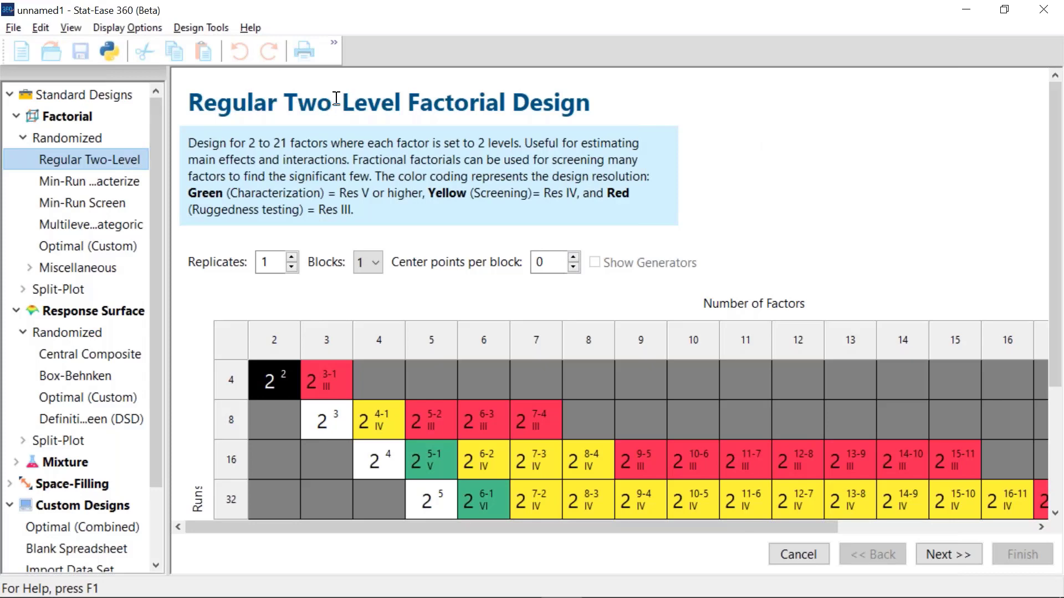
drag(203, 103, 585, 111)
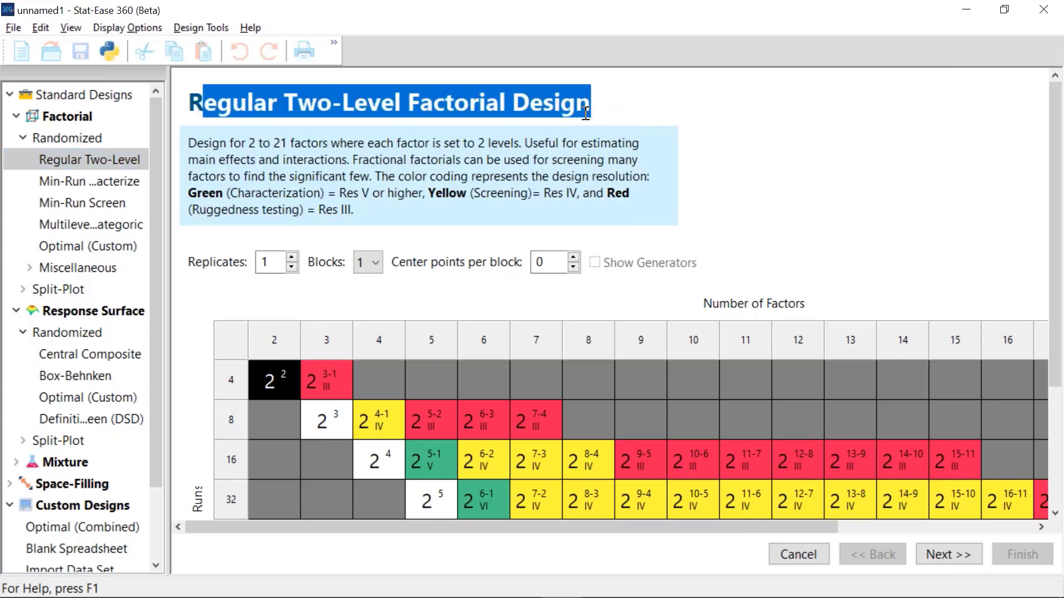
scroll(437, 285, down, 3)
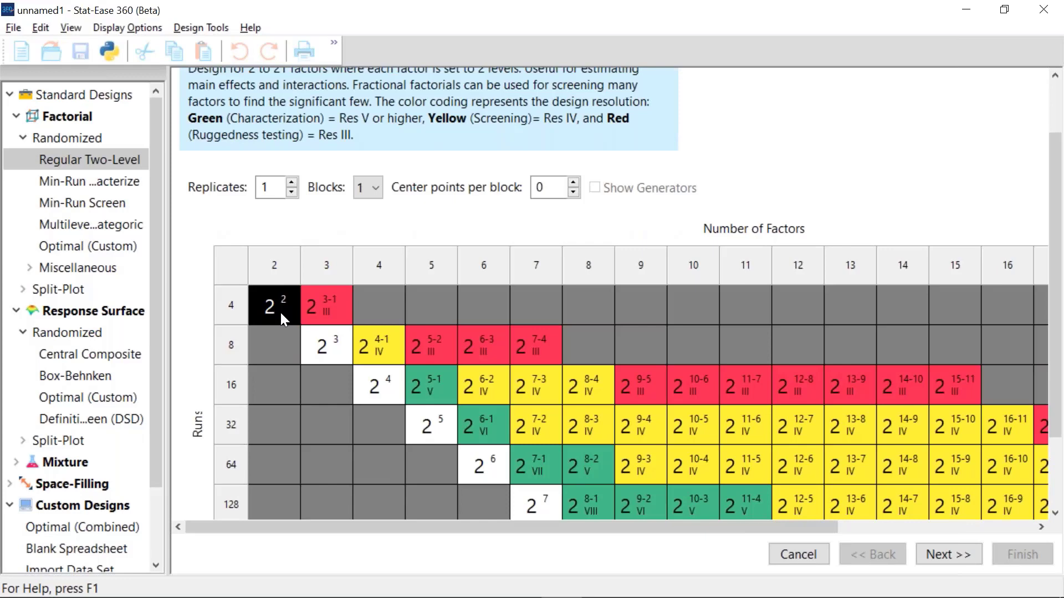
Examine the full factorial options for three factors in 8 runs, four in 16 runs and five in 32 runs.
click(320, 346)
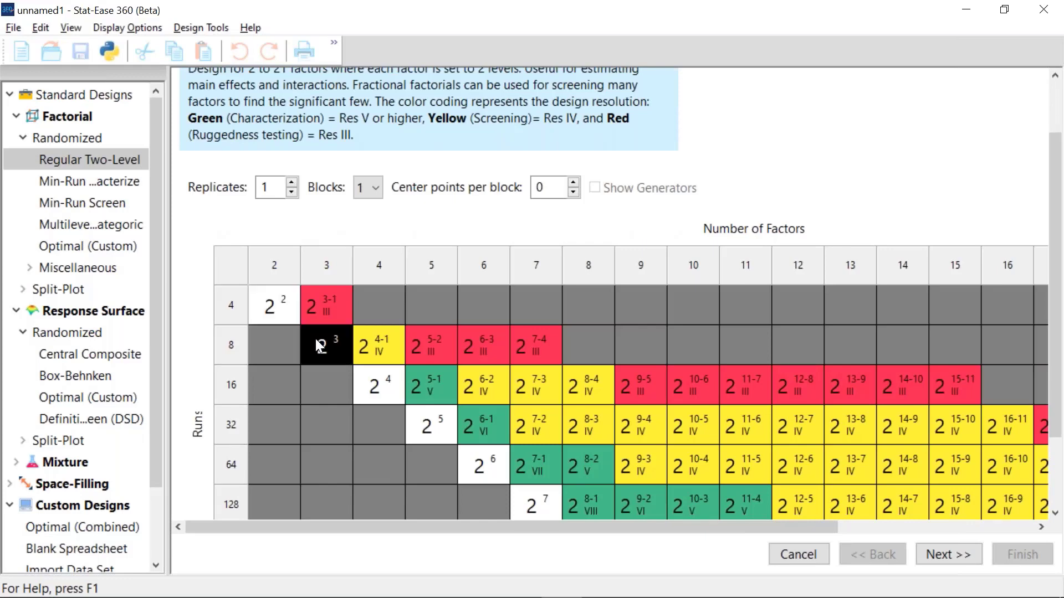
click(374, 388)
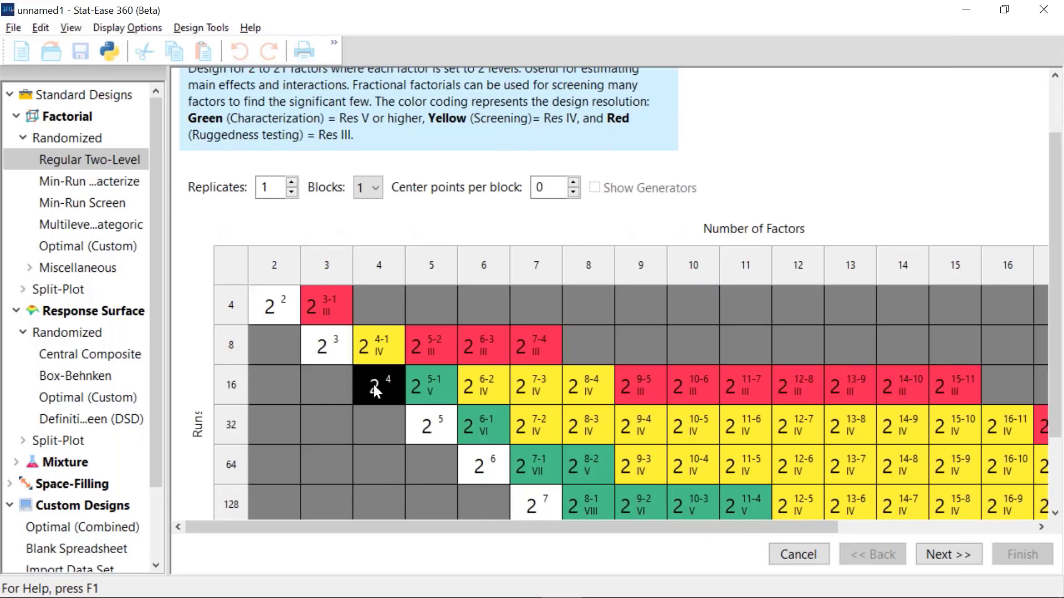
click(424, 431)
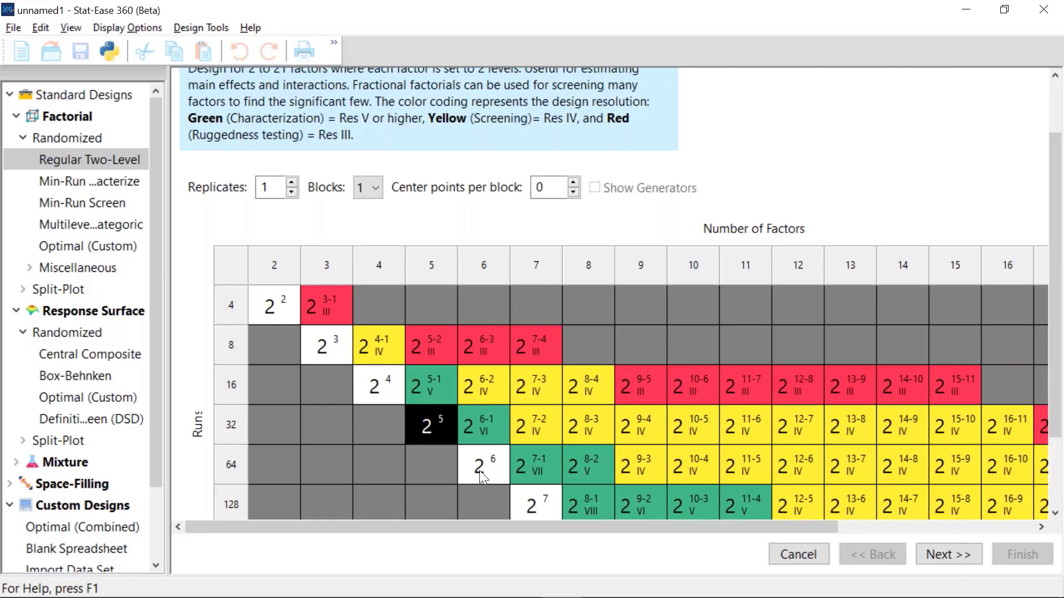
click(371, 384)
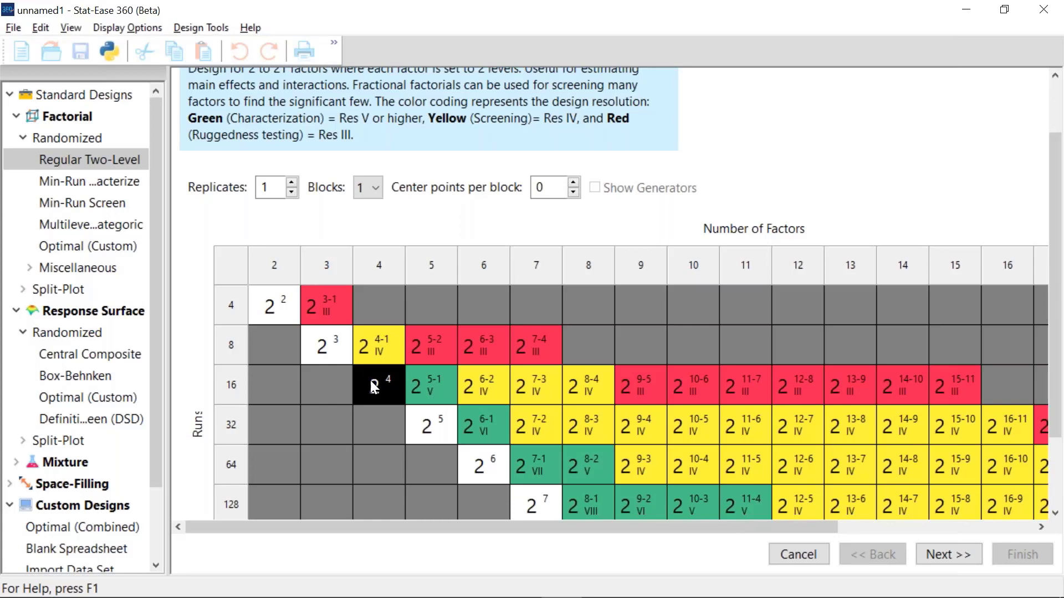
Examine the 16-run fractional factorial options for five through nine factors and compare their resolution.
click(434, 387)
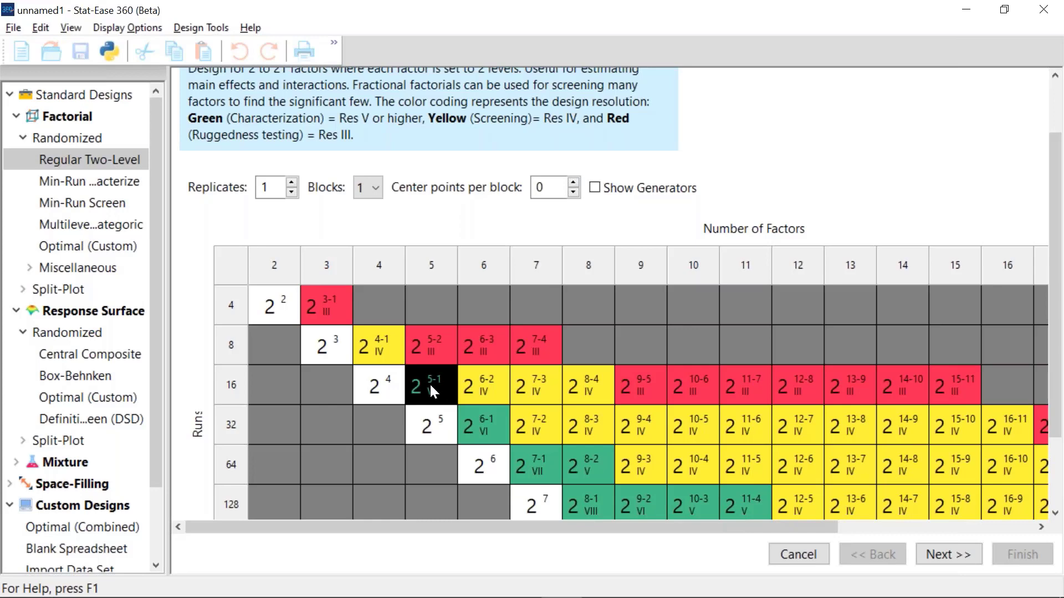
click(472, 384)
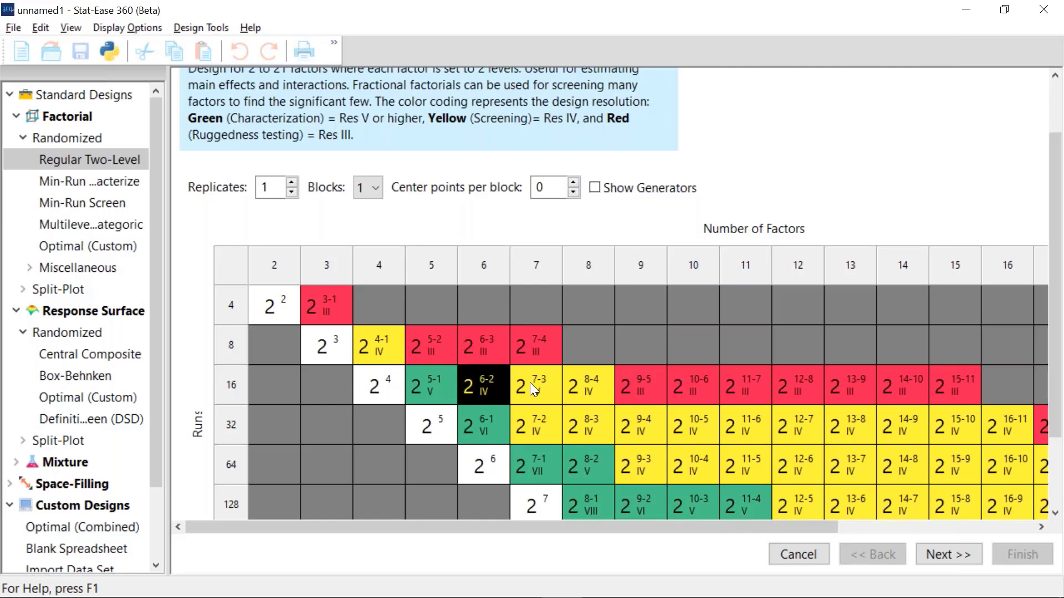
click(531, 382)
click(597, 392)
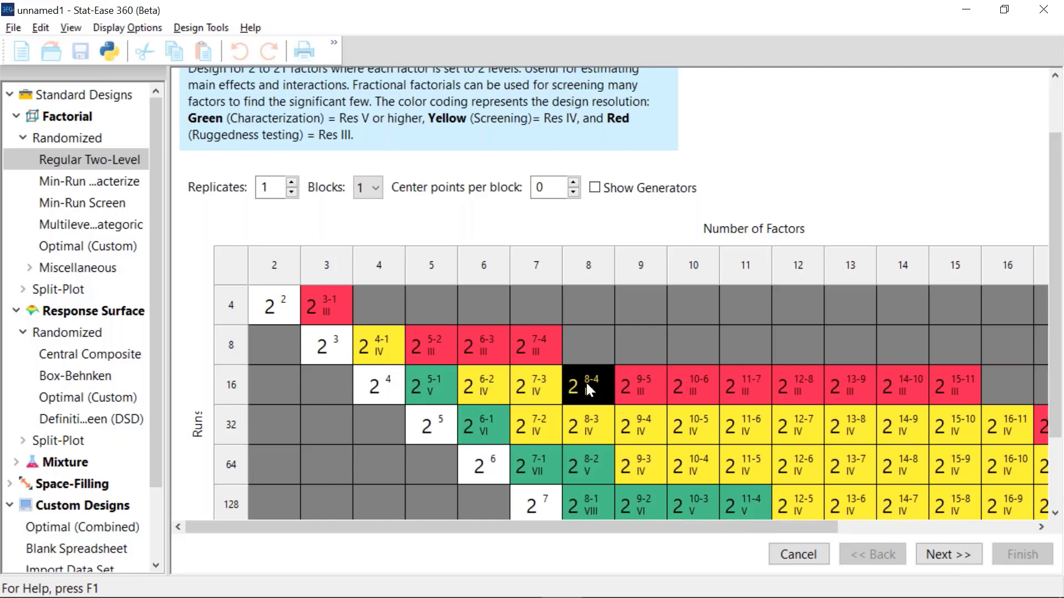
click(643, 384)
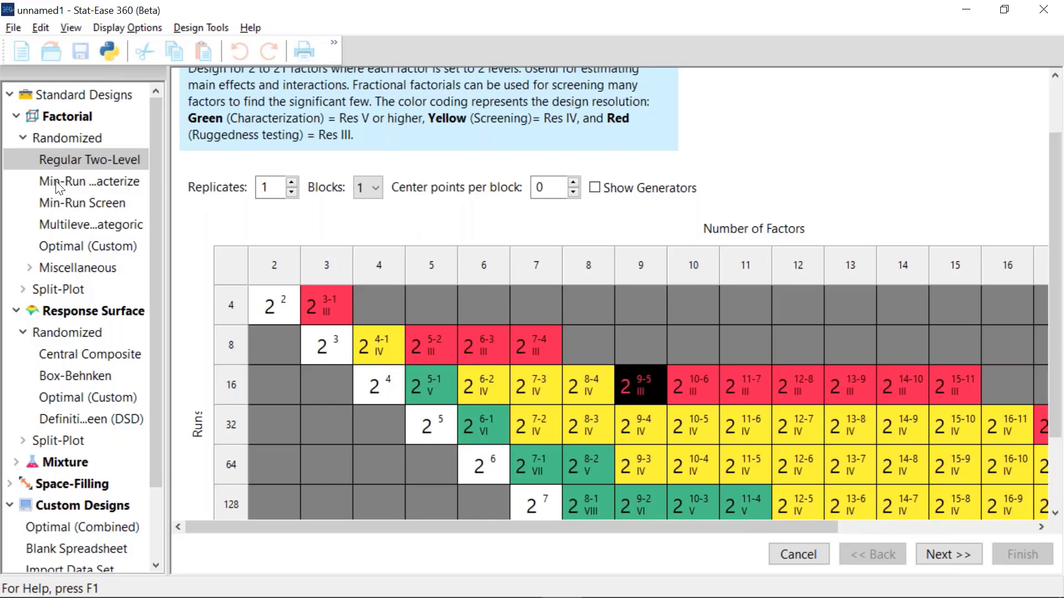
Compare the nine-factor Min-Run Screen design with the 32-run, nine-factor Regular Two-Level option.
click(52, 204)
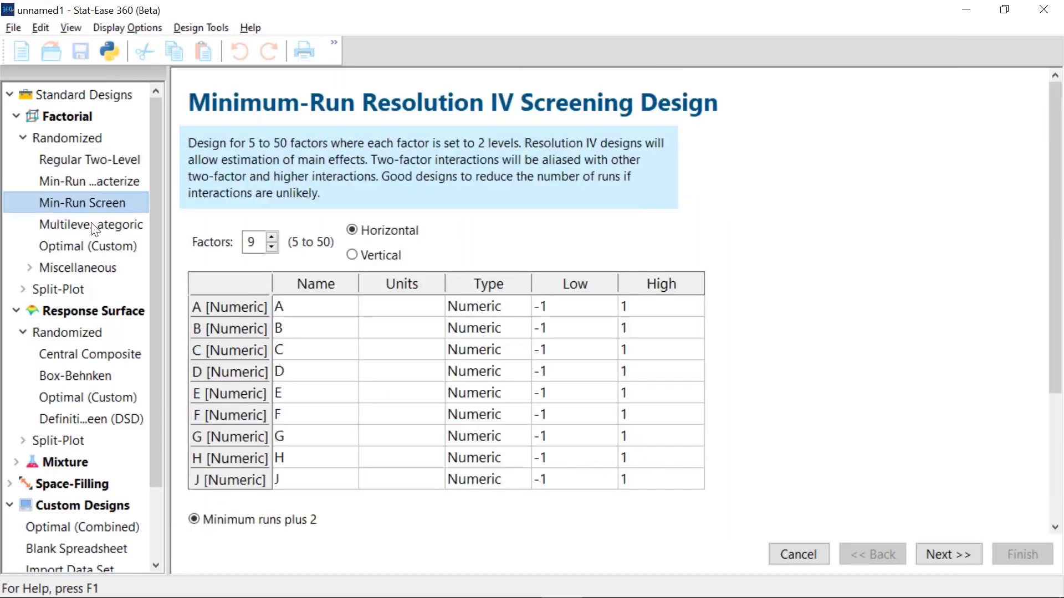
scroll(382, 348, down, 3)
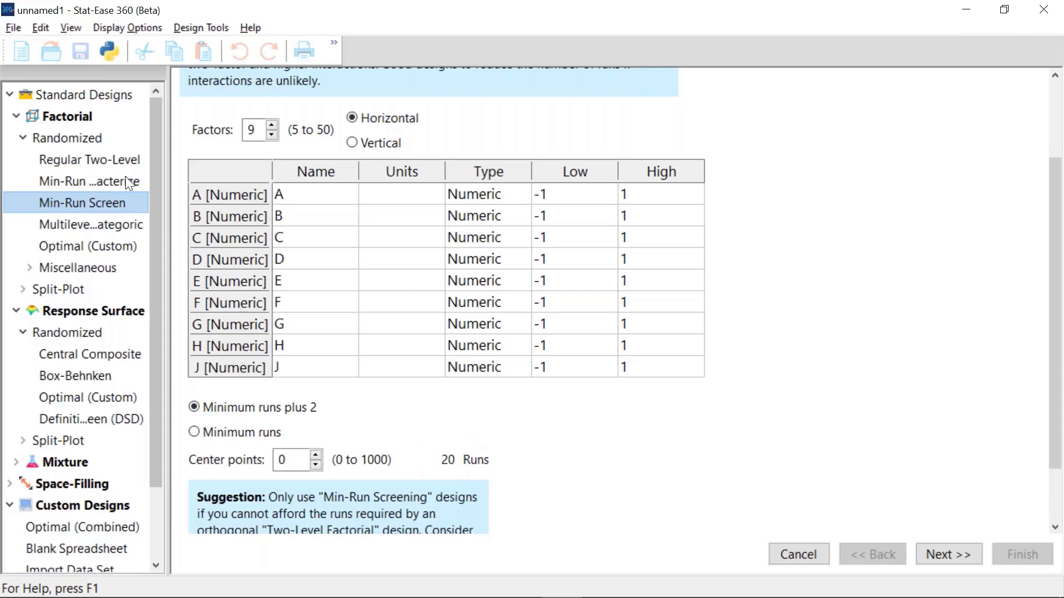
click(109, 160)
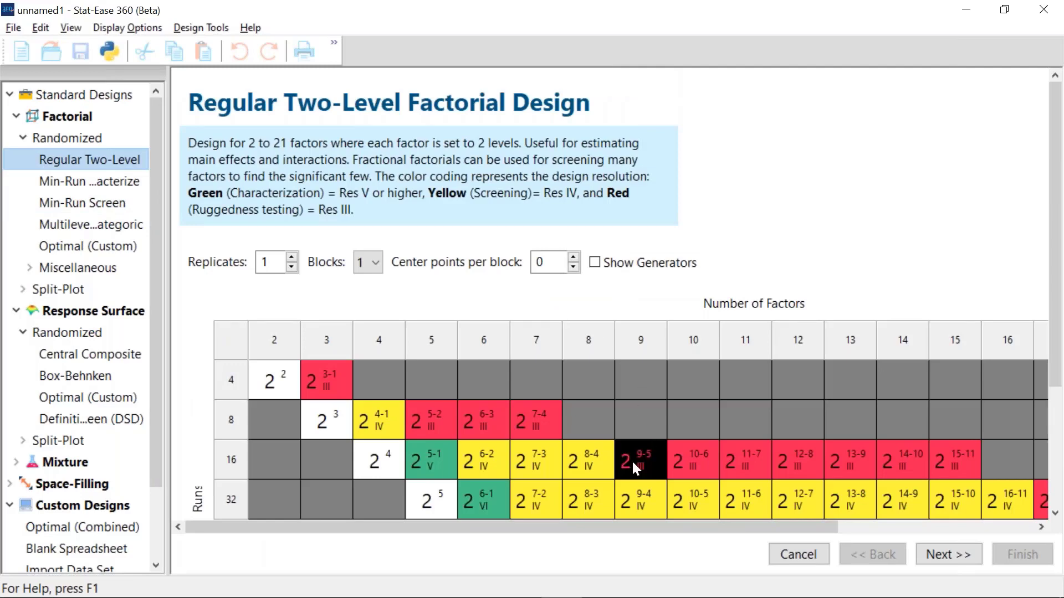
click(627, 491)
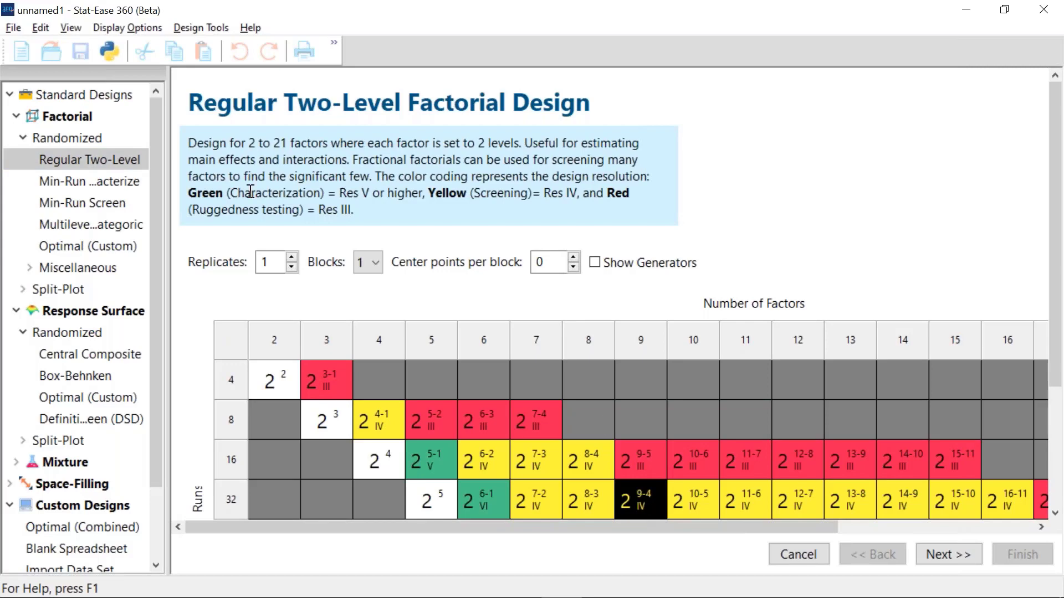
Review the Min-Run Screen and Regular Two-Level designs again, then widen the design list and view Min-Run Characterize.
click(102, 205)
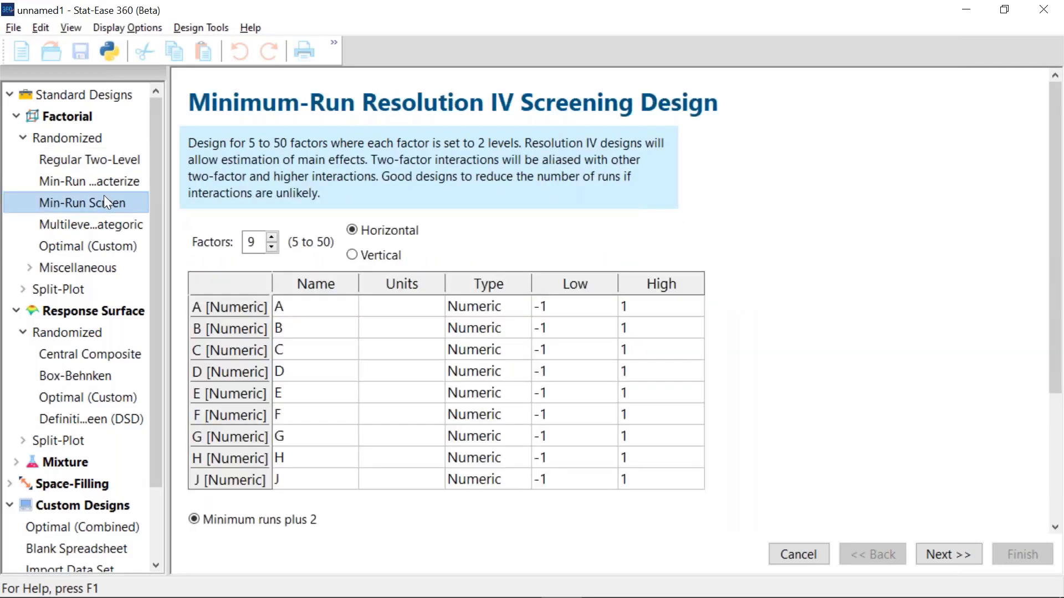
click(107, 163)
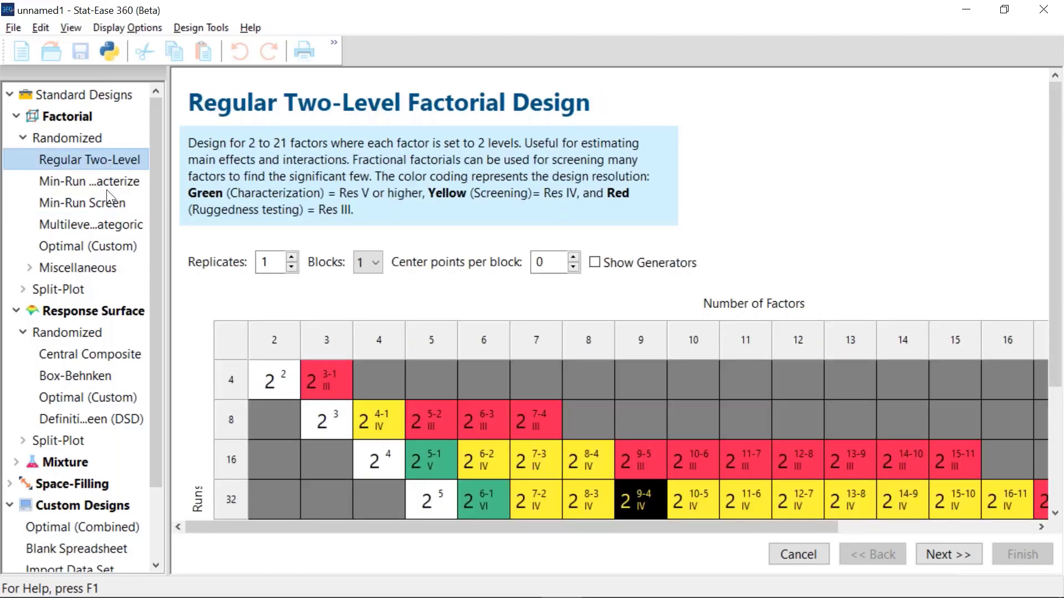
click(111, 205)
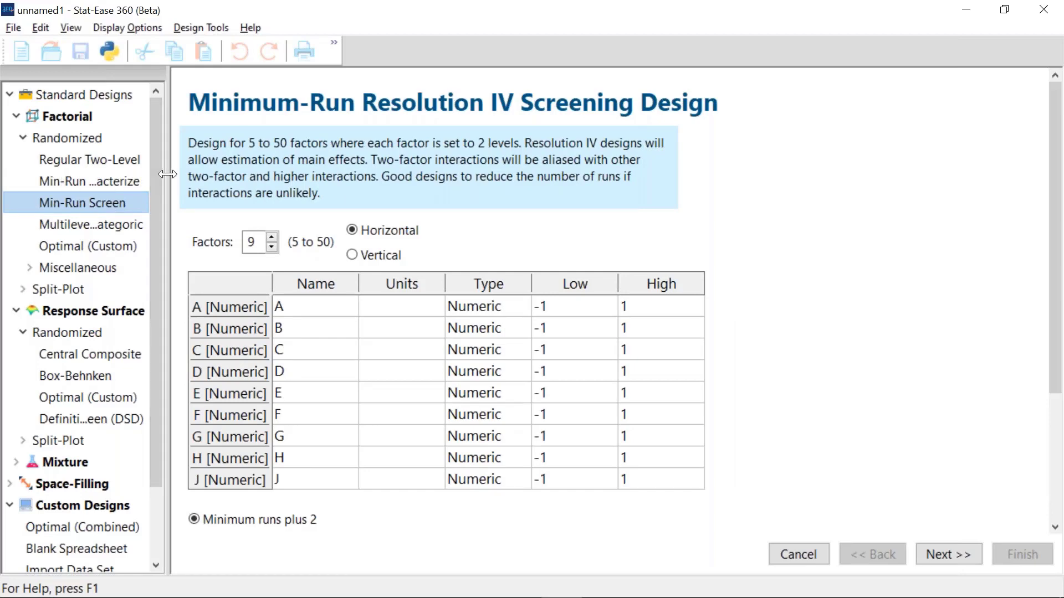
drag(169, 174, 199, 174)
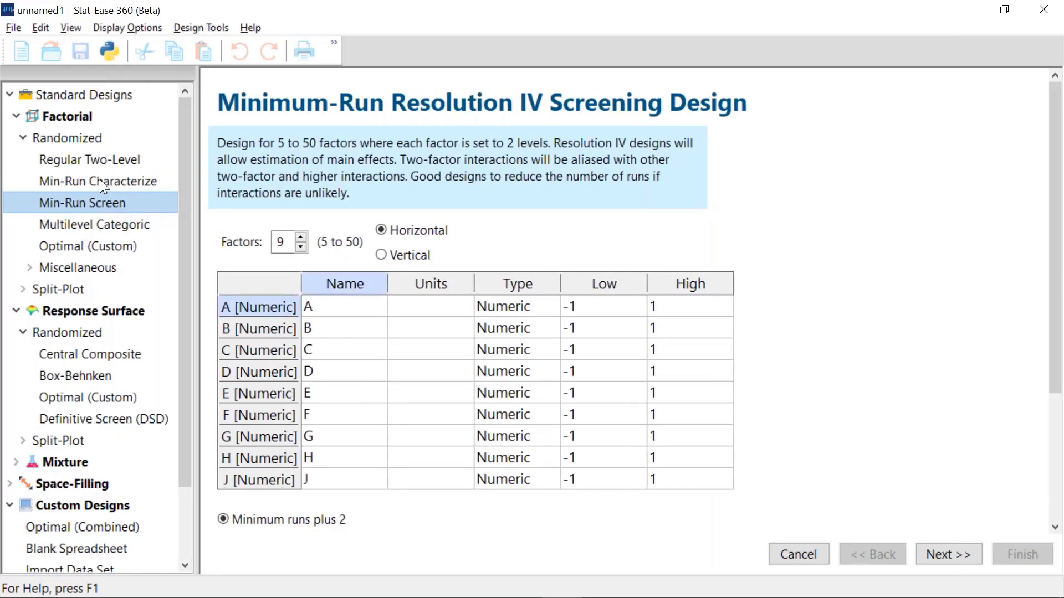
click(102, 183)
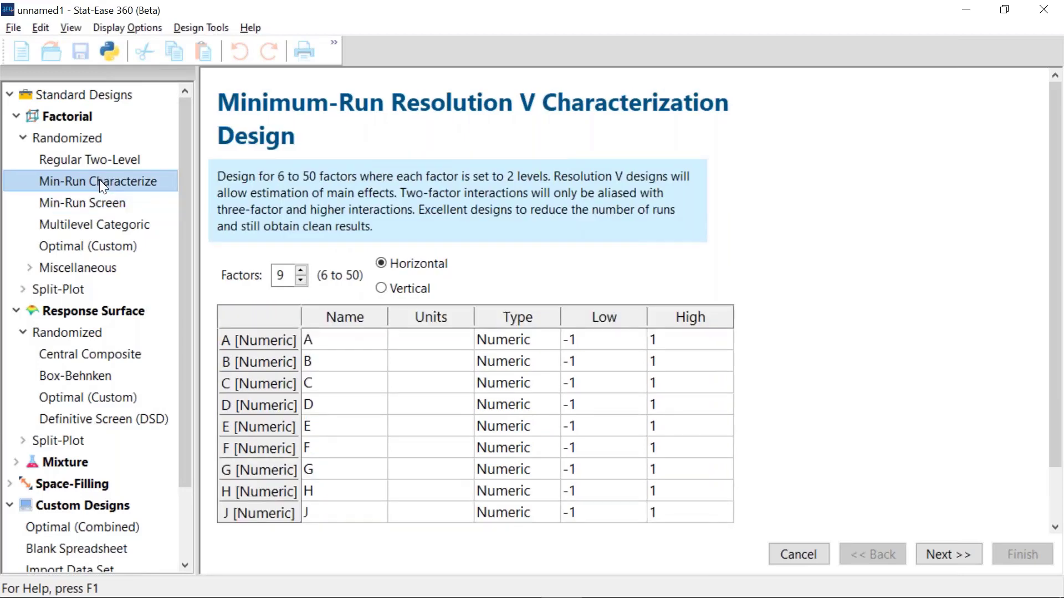
Open the Multilevel Categoric design and set the number of categoric factors to 4.
click(114, 227)
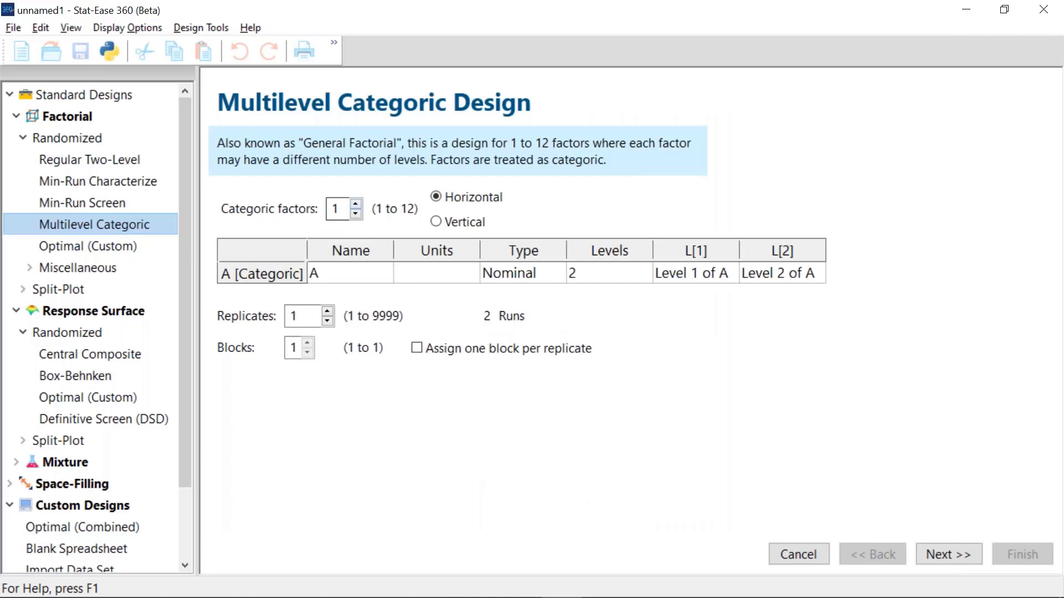
click(356, 205)
click(356, 204)
click(355, 204)
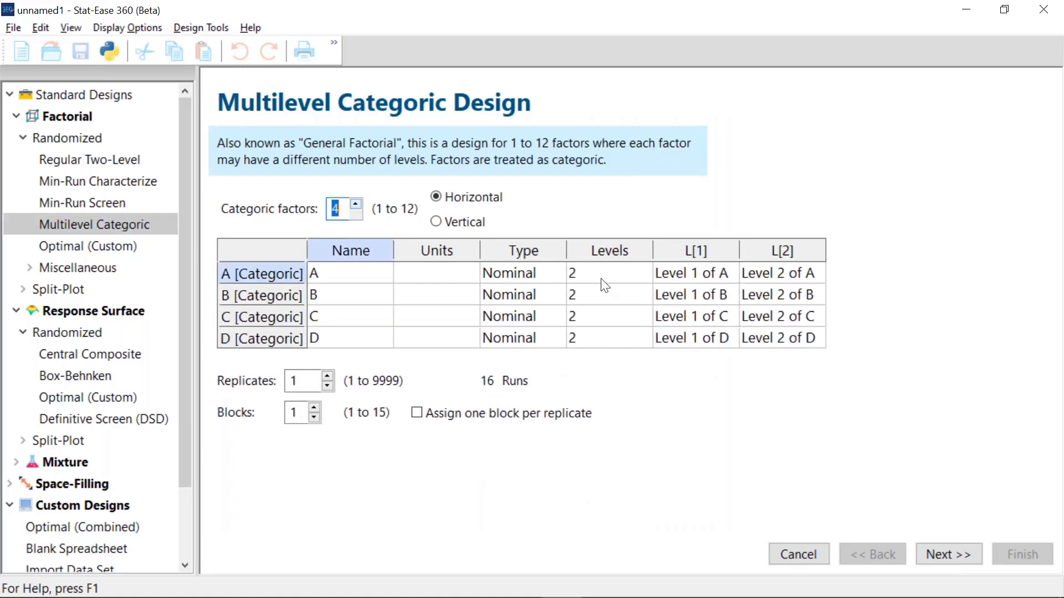
Lay out the factor table vertically and set the levels of factor B to 3.
click(438, 222)
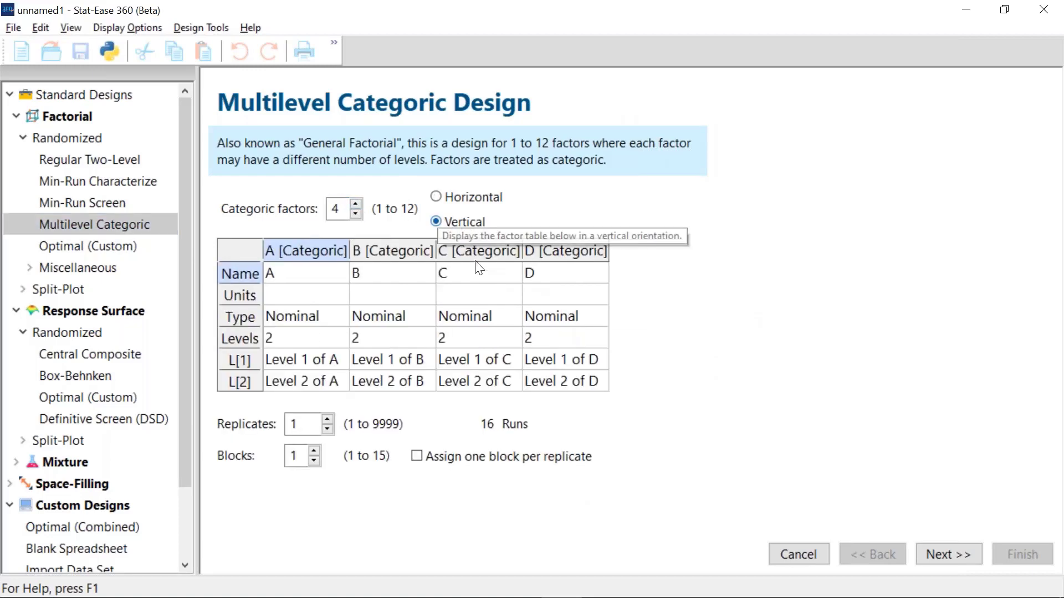
click(372, 342)
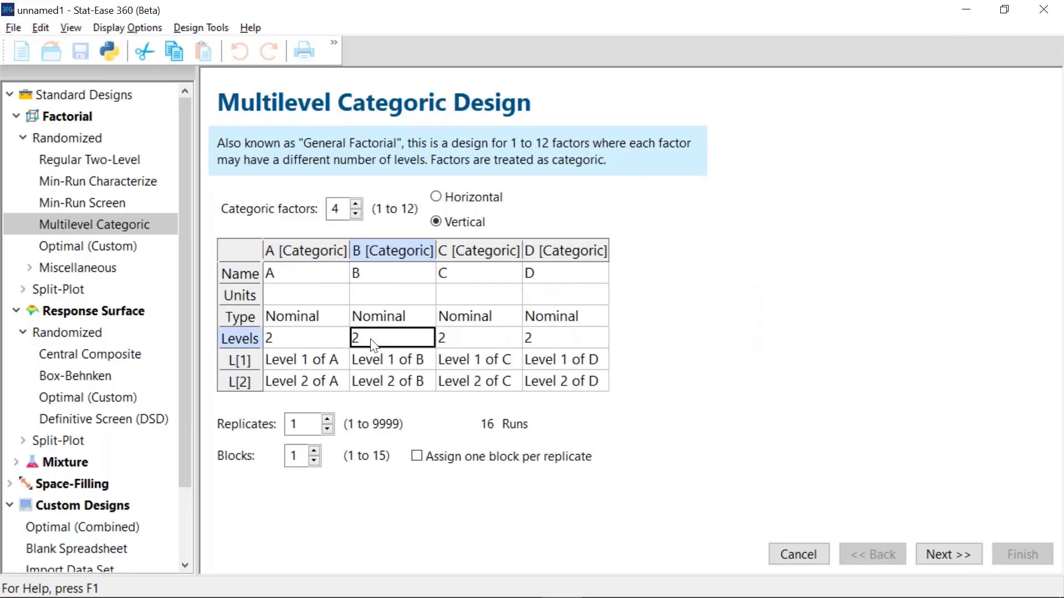
text(3)
click(460, 341)
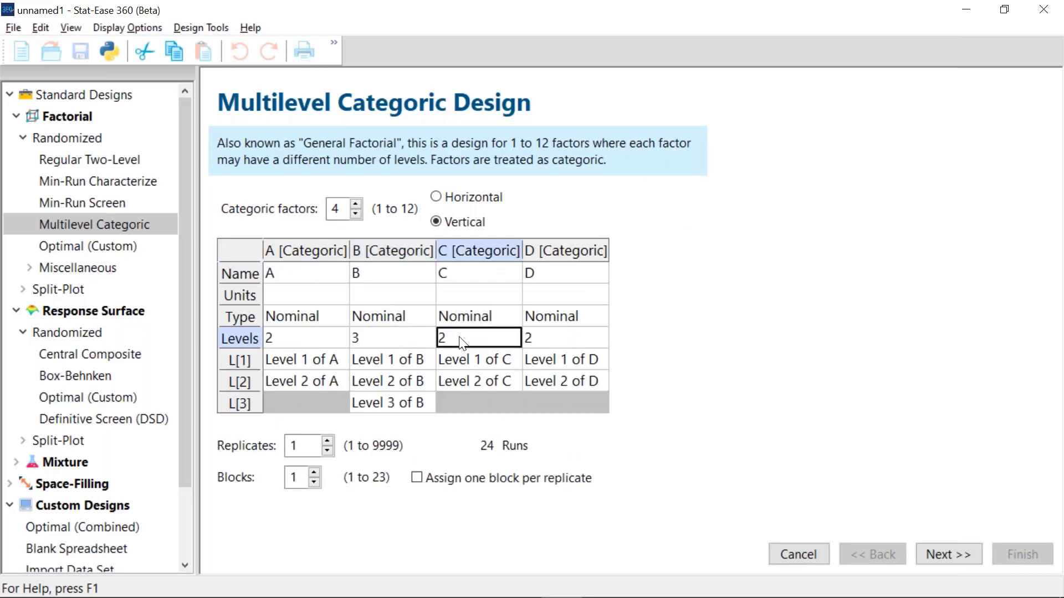
Set factor C to 4 levels and factor D to 5 levels in the Multilevel Categoric design.
text(4)
click(541, 341)
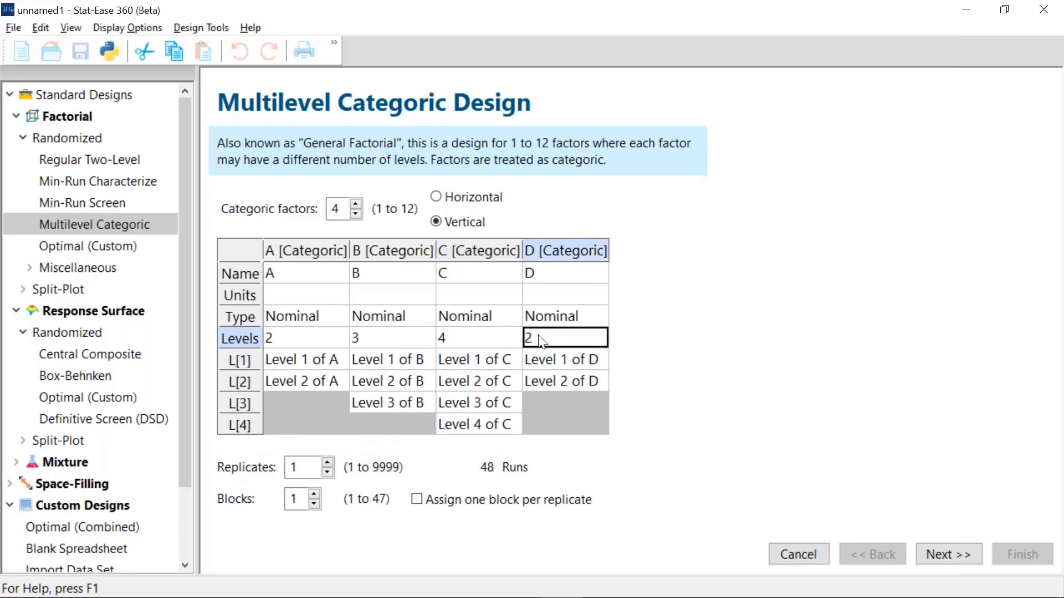
text(5)
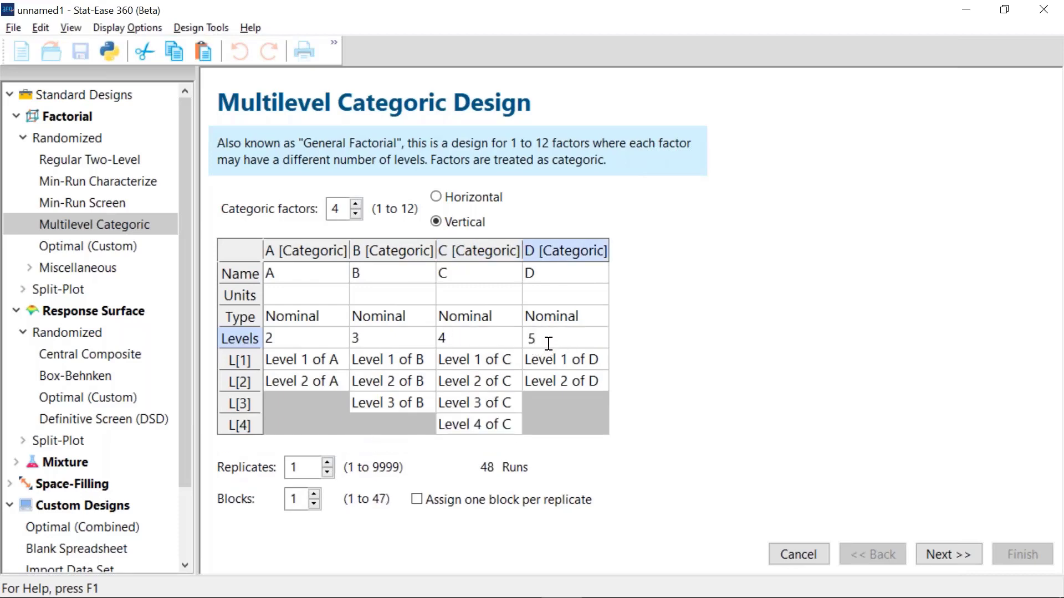
key(Tab)
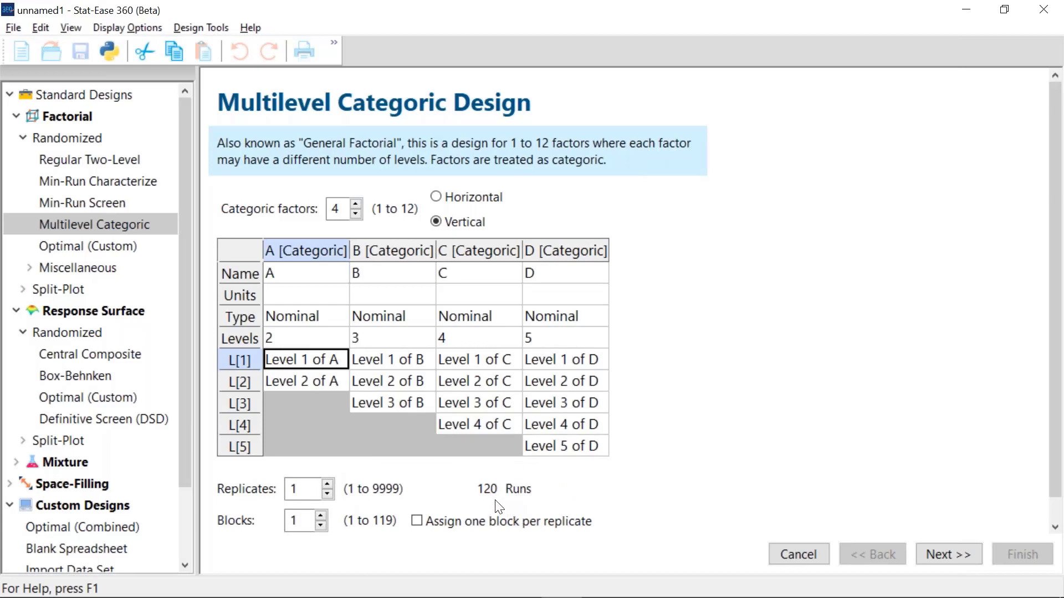
Compare the factorial Optimal (Custom) design with Multilevel Categoric, review its model and run settings, and return to its factor table.
click(111, 252)
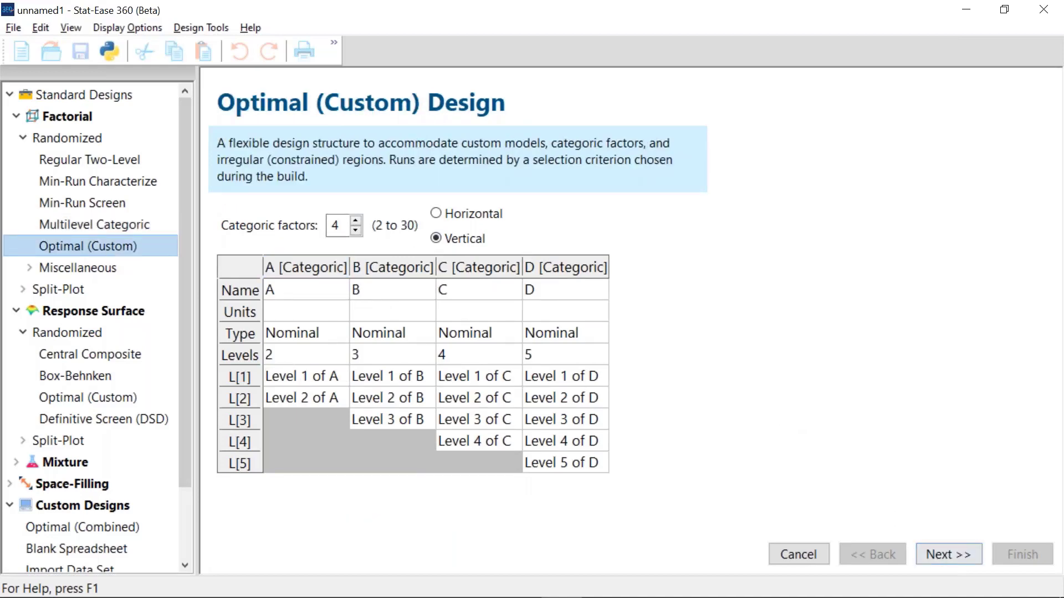
click(117, 227)
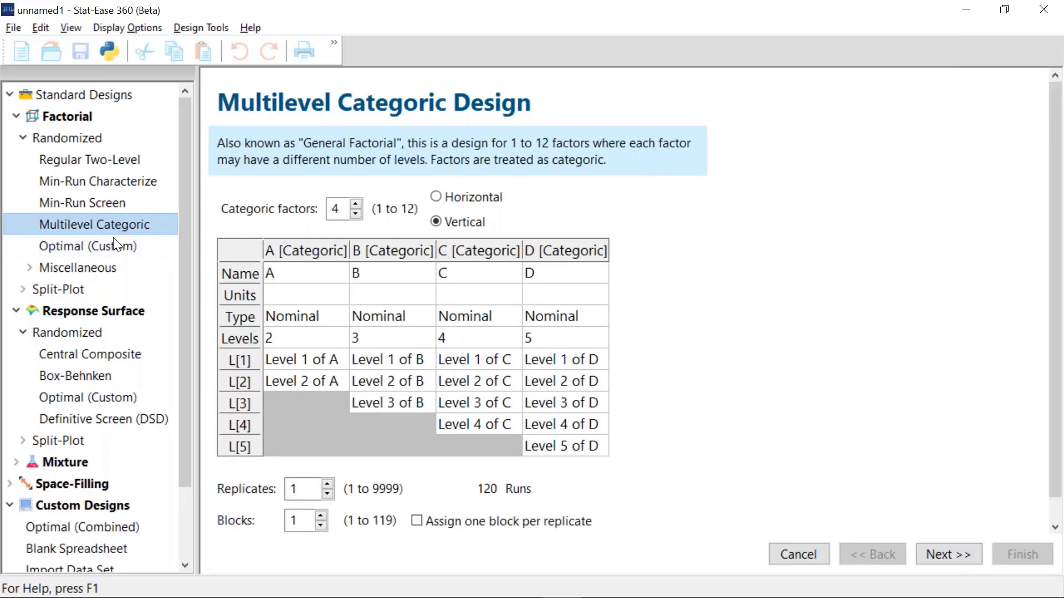
click(117, 247)
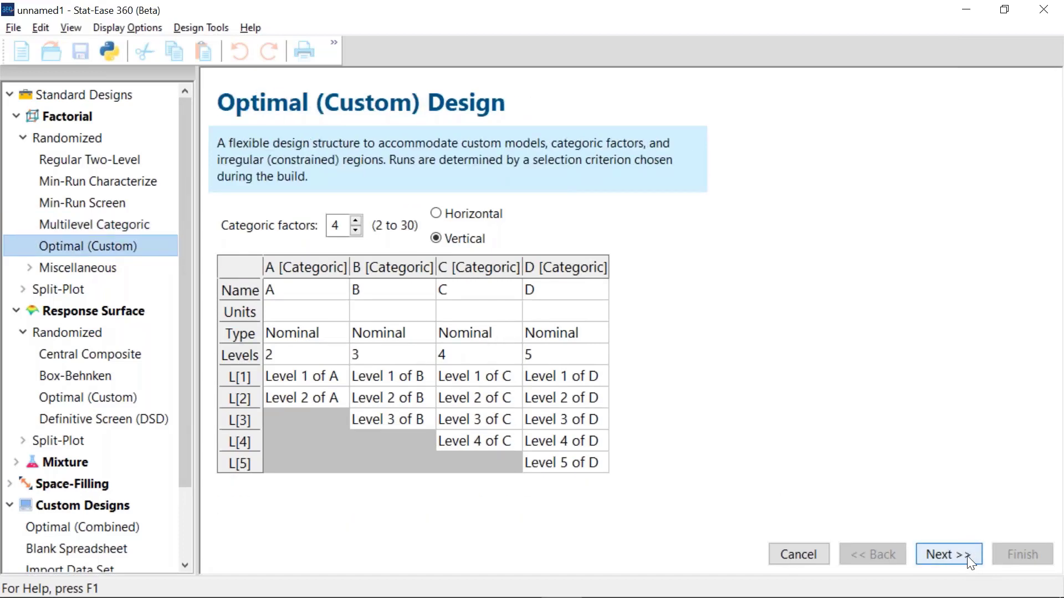
click(947, 555)
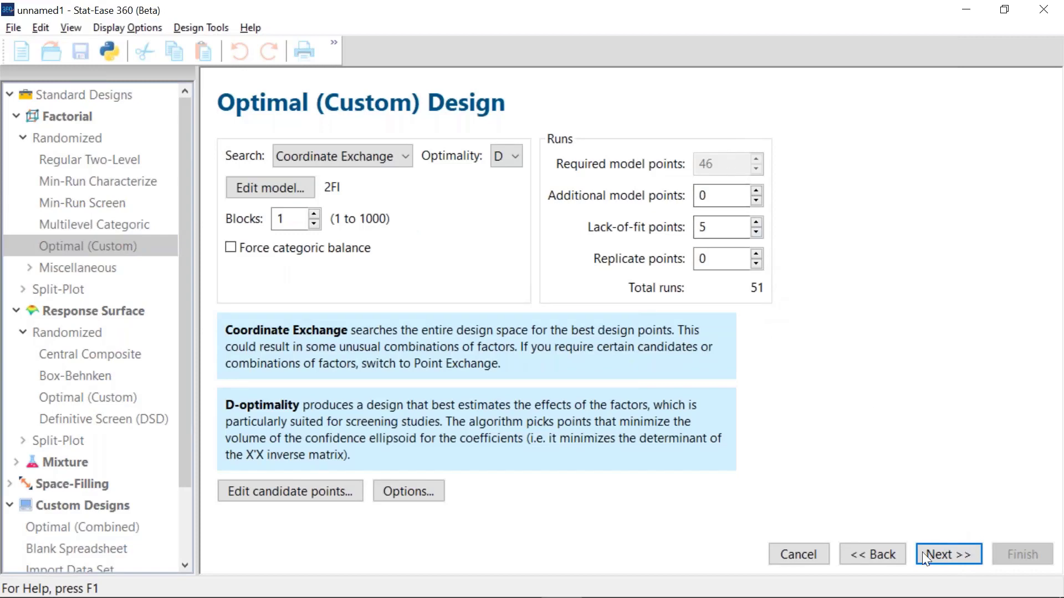
click(881, 556)
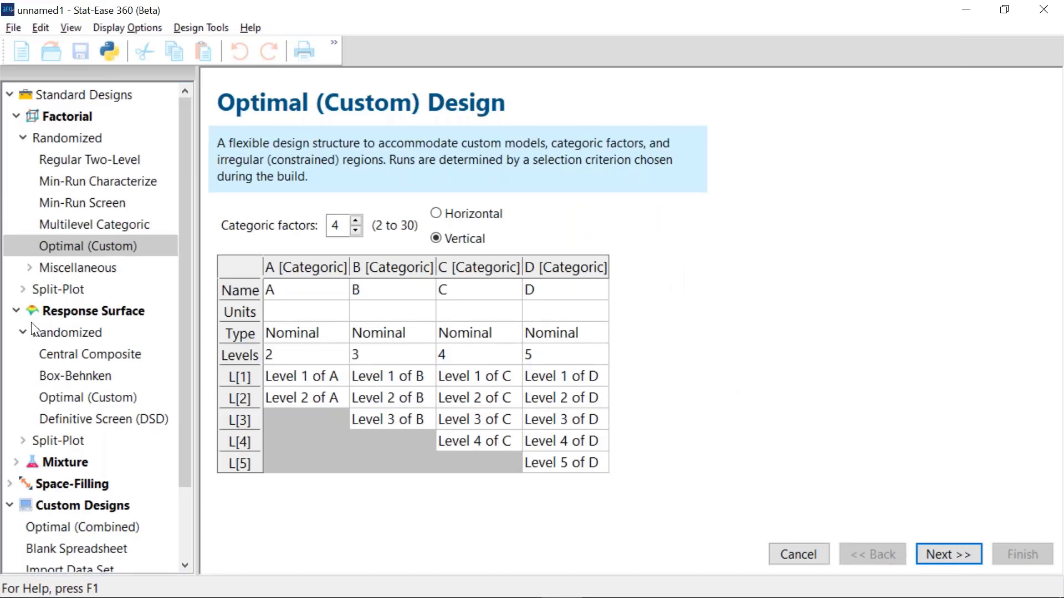
View the Optimal (Custom) designs for Response Surface and Mixture.
click(80, 398)
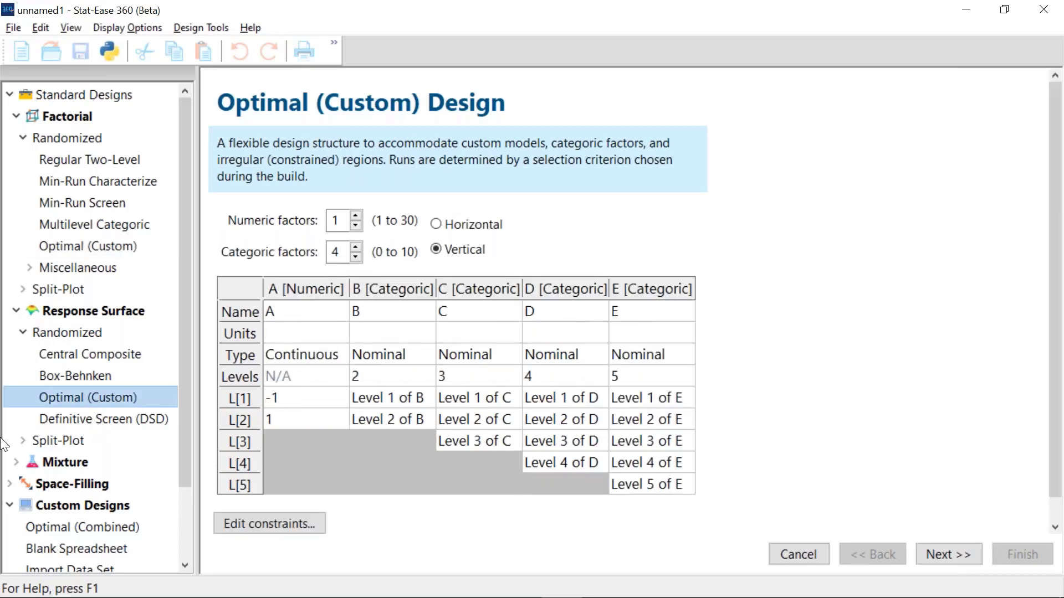
click(32, 462)
drag(182, 397, 181, 447)
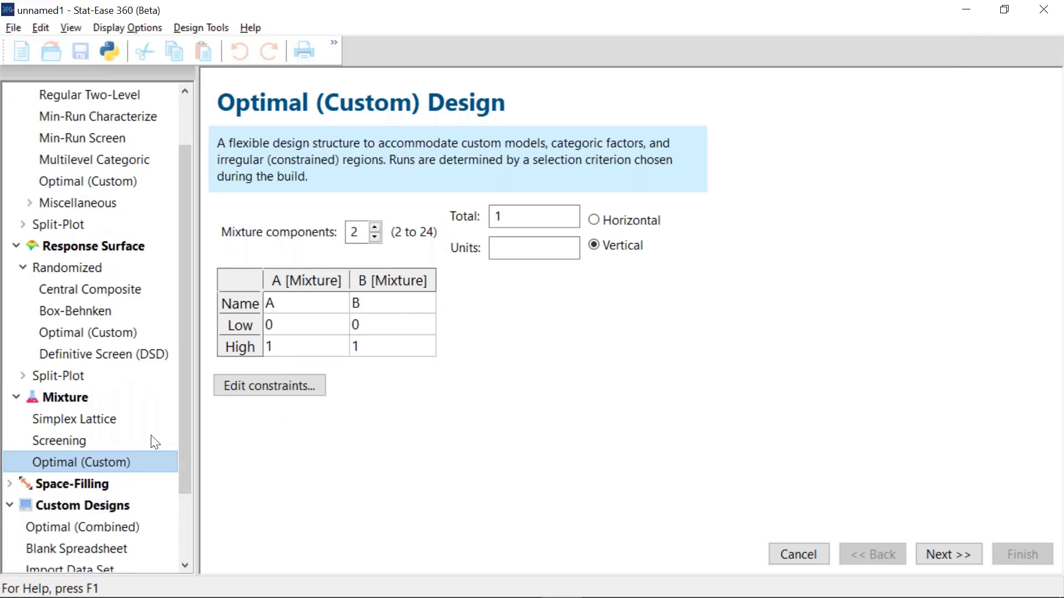
Configure an Optimal (Combined) design with 4 Mixture 1 components, 3 Mixture 2 components, 2 numeric factors and 1 categoric factor.
drag(188, 406, 187, 461)
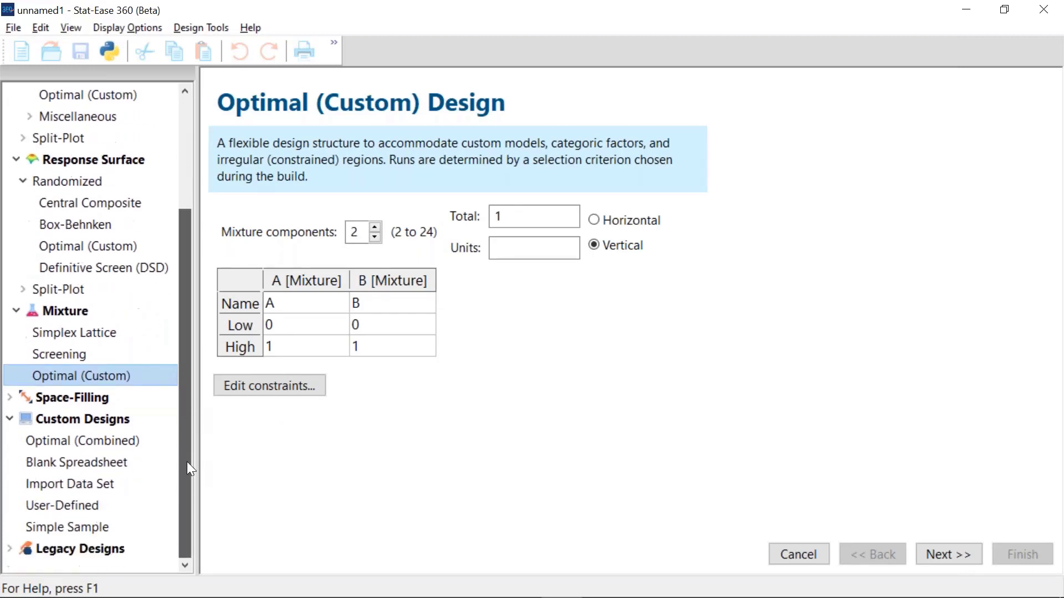
click(87, 441)
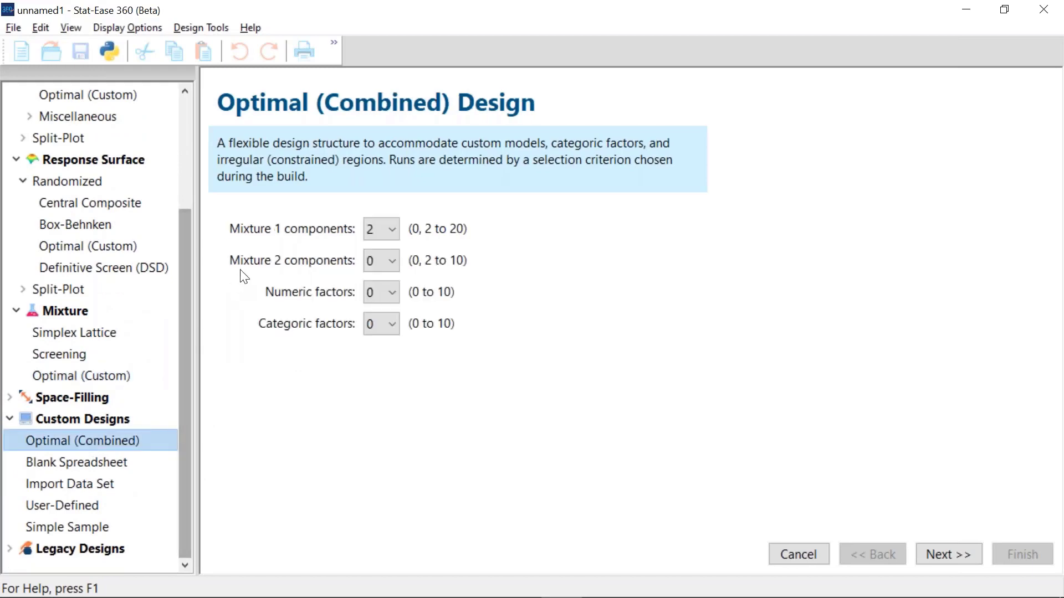
click(388, 227)
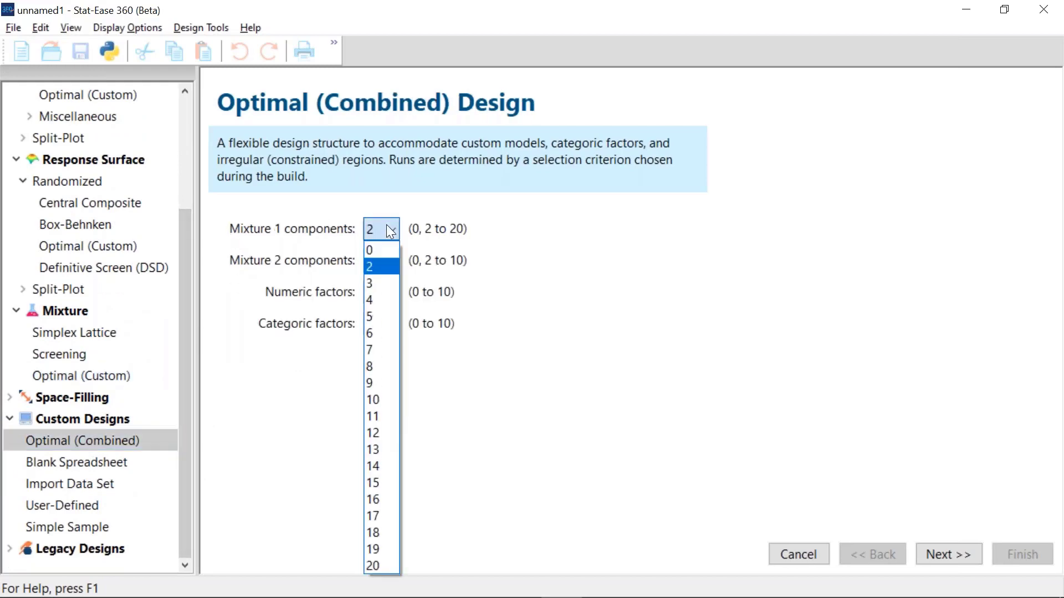
click(371, 299)
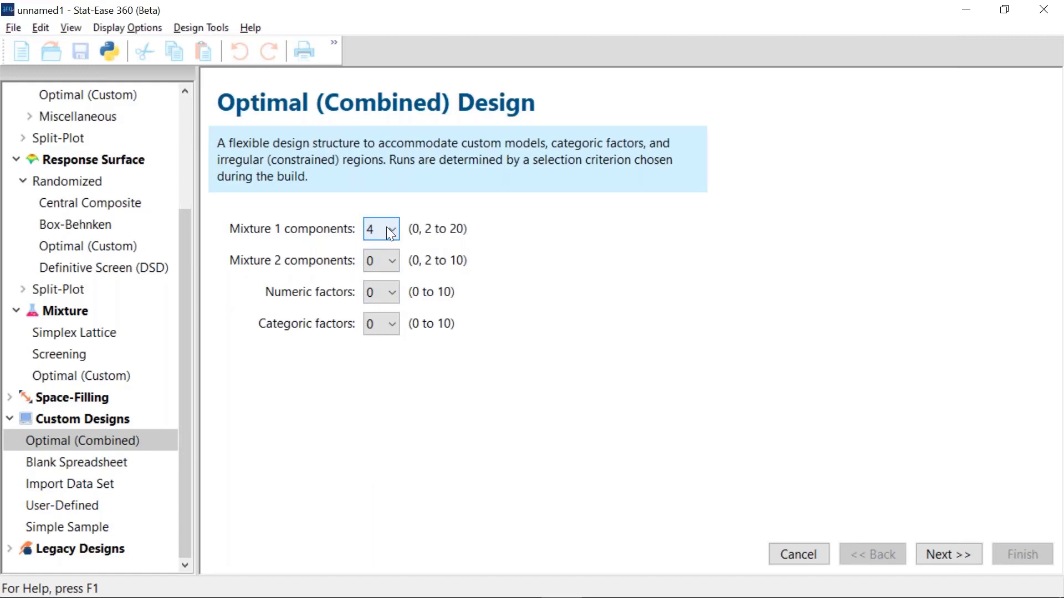
click(393, 294)
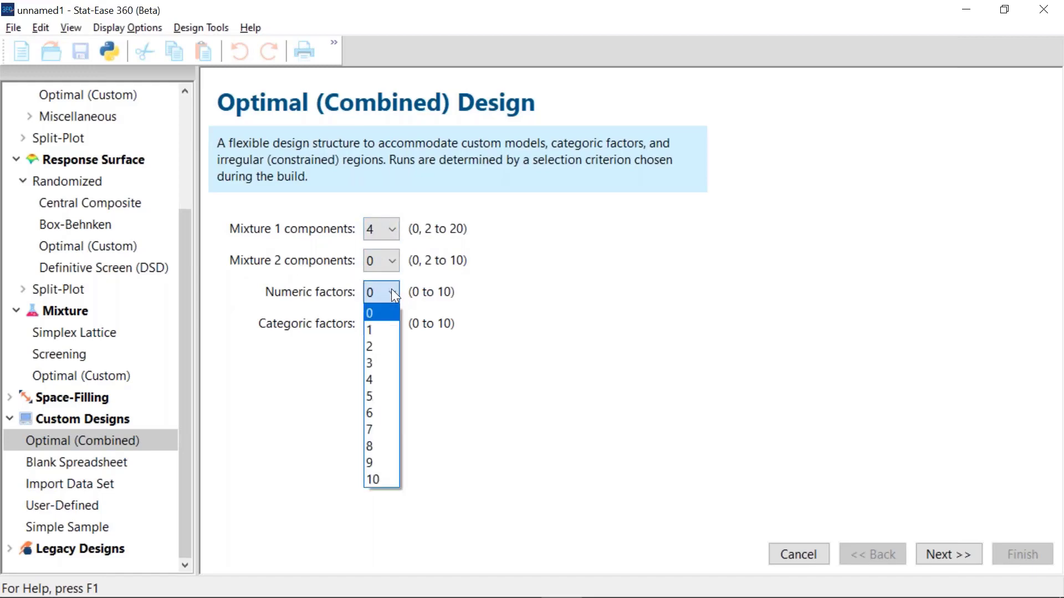
click(382, 346)
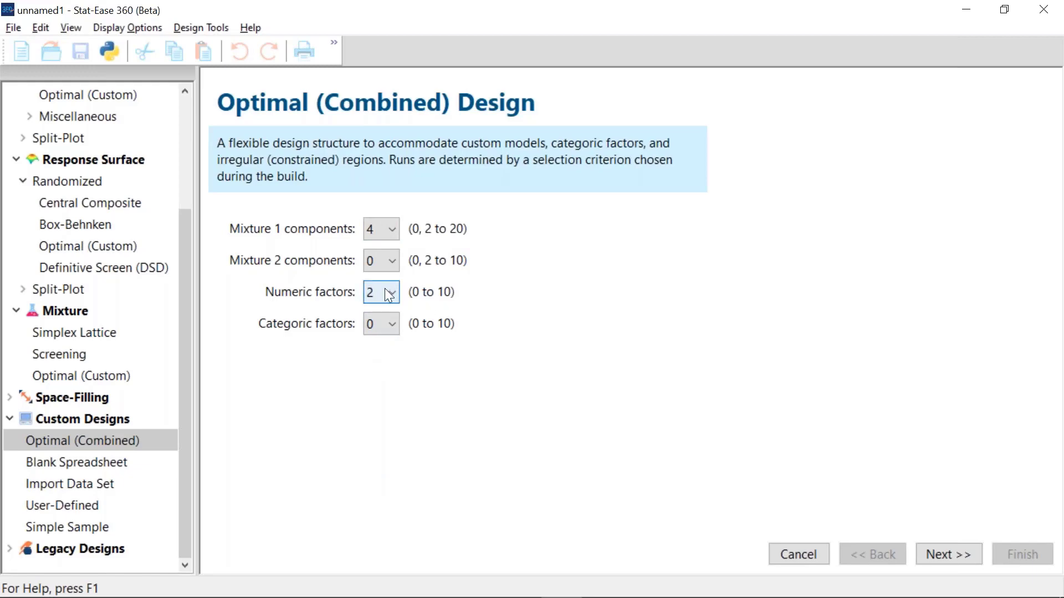
click(394, 325)
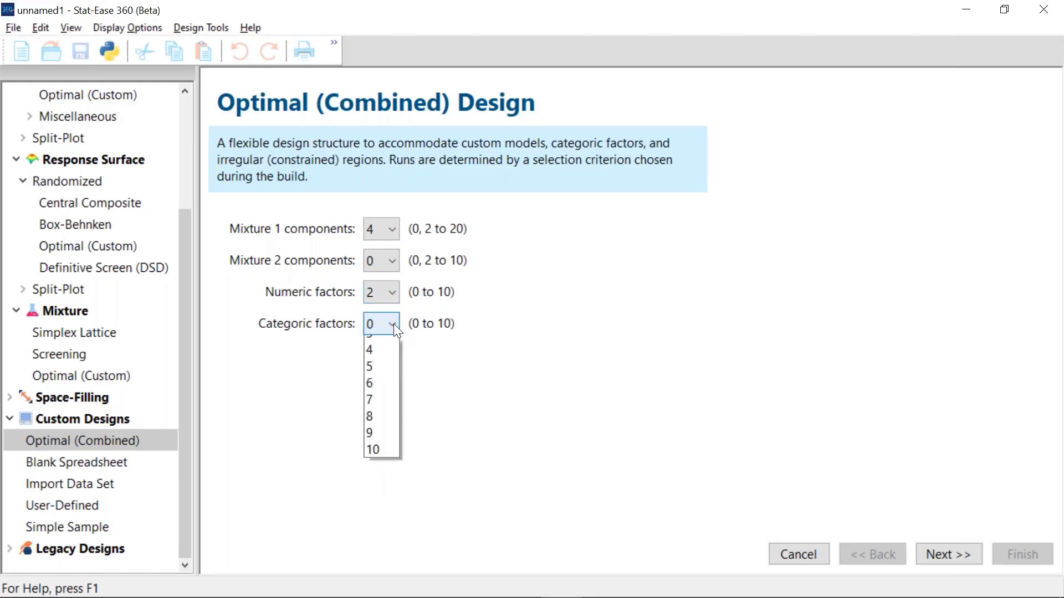
click(373, 361)
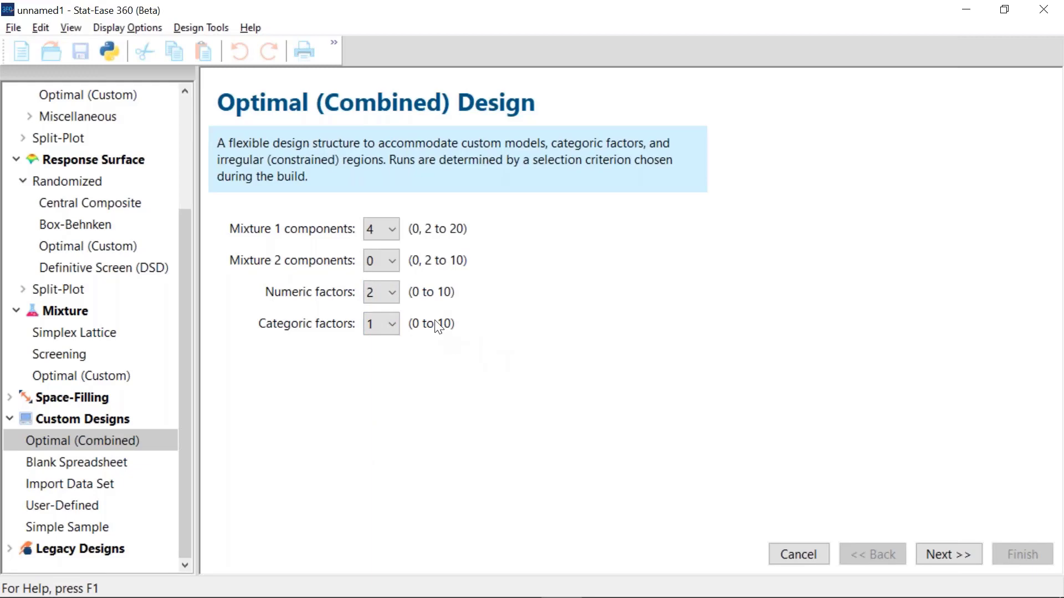
click(394, 263)
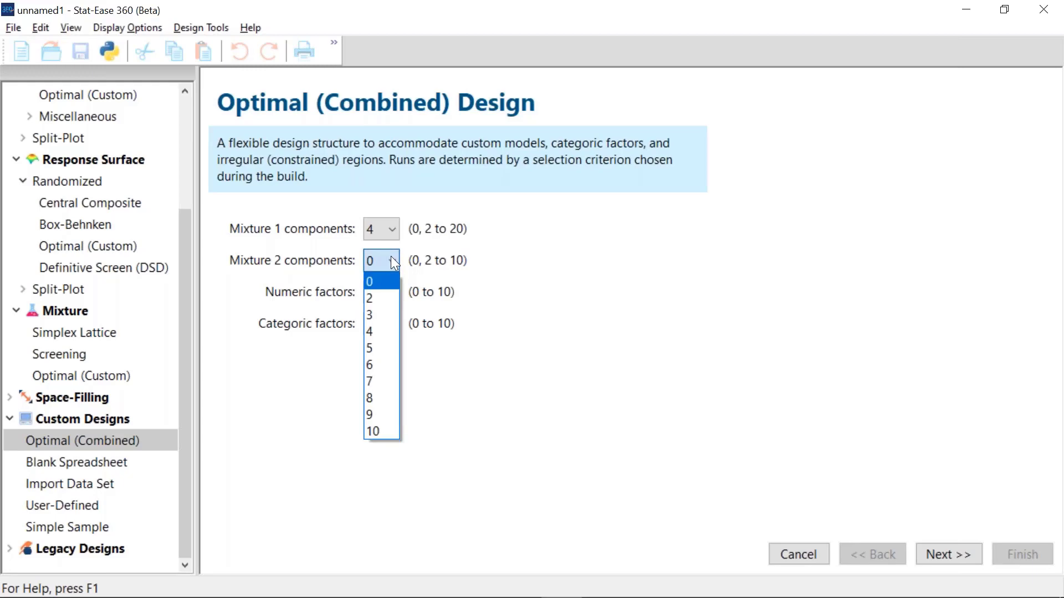
click(375, 313)
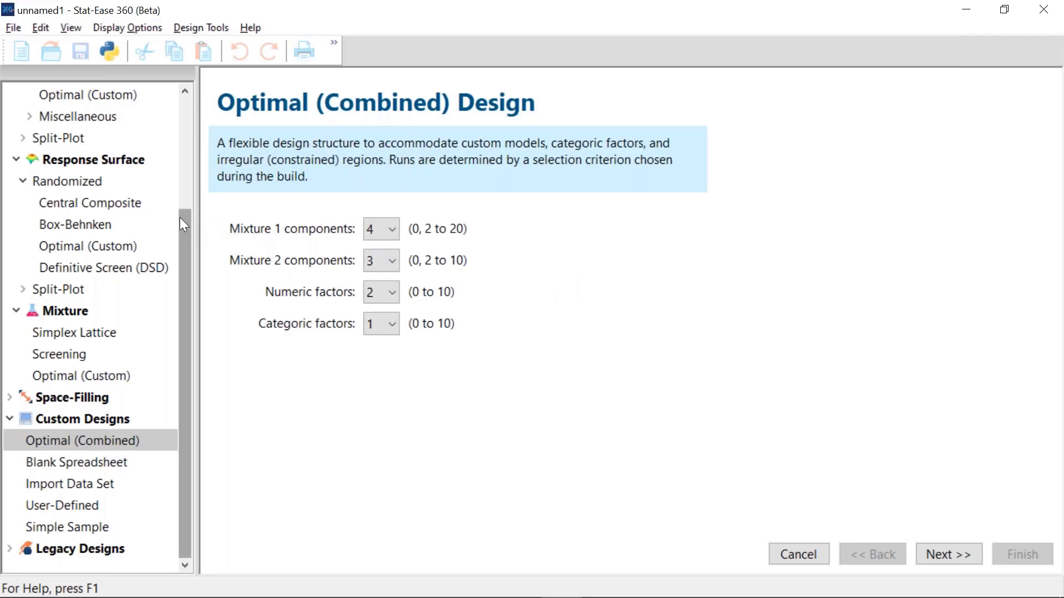
Review the factorial Split-Plot designs: Regular Two-Level, Multilevel Categoric and Optimal (Custom).
drag(183, 225, 179, 201)
click(25, 181)
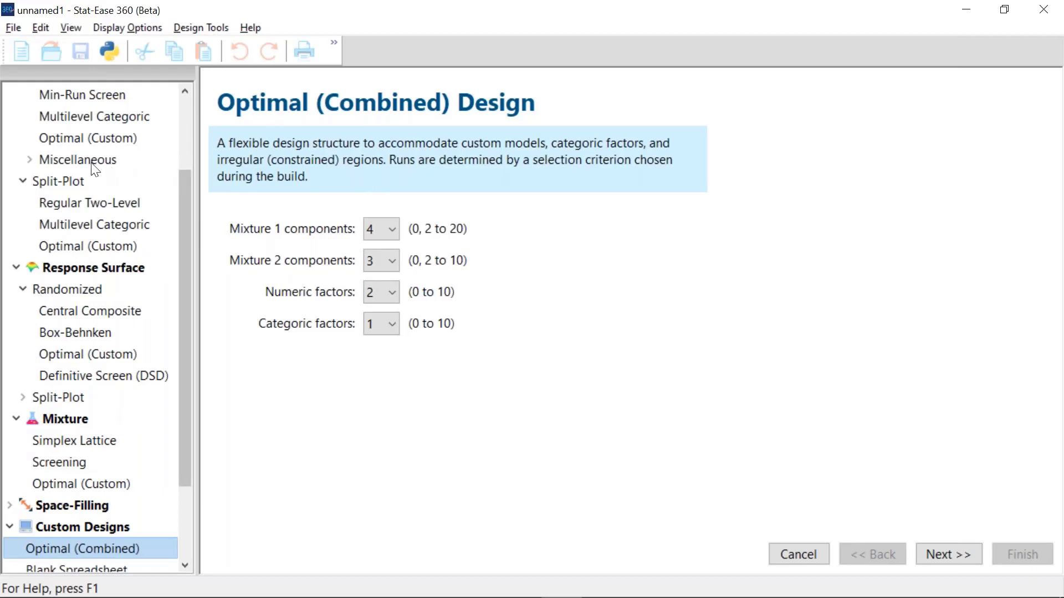
click(80, 204)
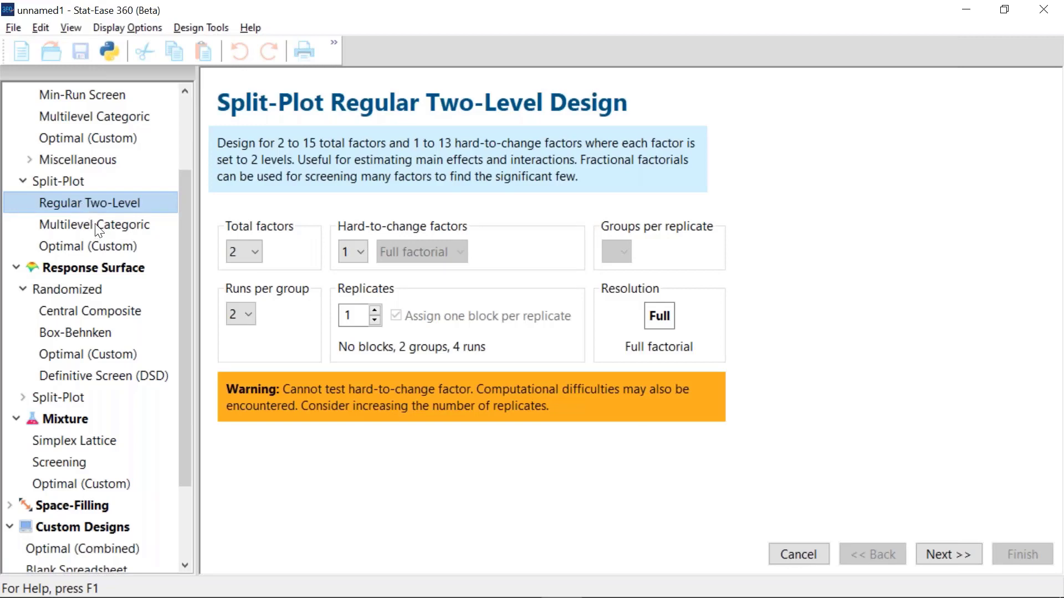
click(95, 225)
click(96, 246)
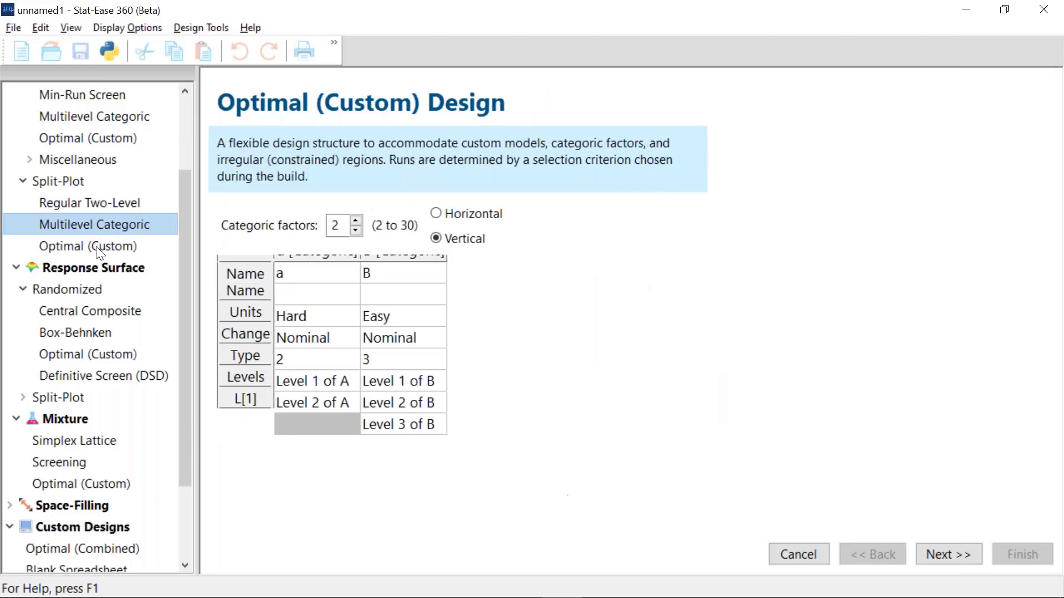
Compare the Response Surface Split-Plot designs, Central Composite and Optimal (Custom).
click(56, 398)
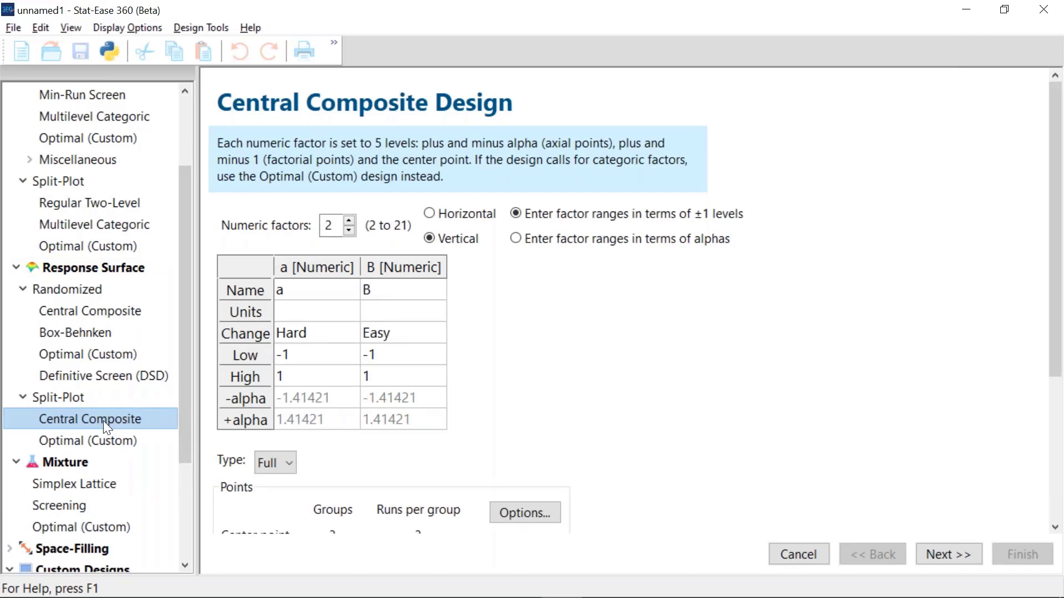
click(105, 442)
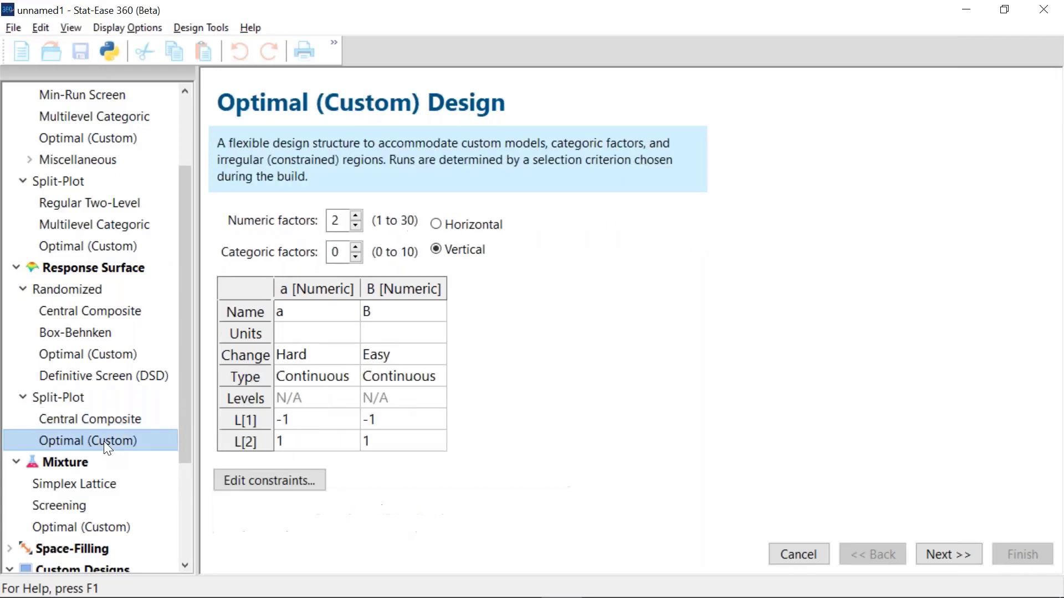
click(96, 418)
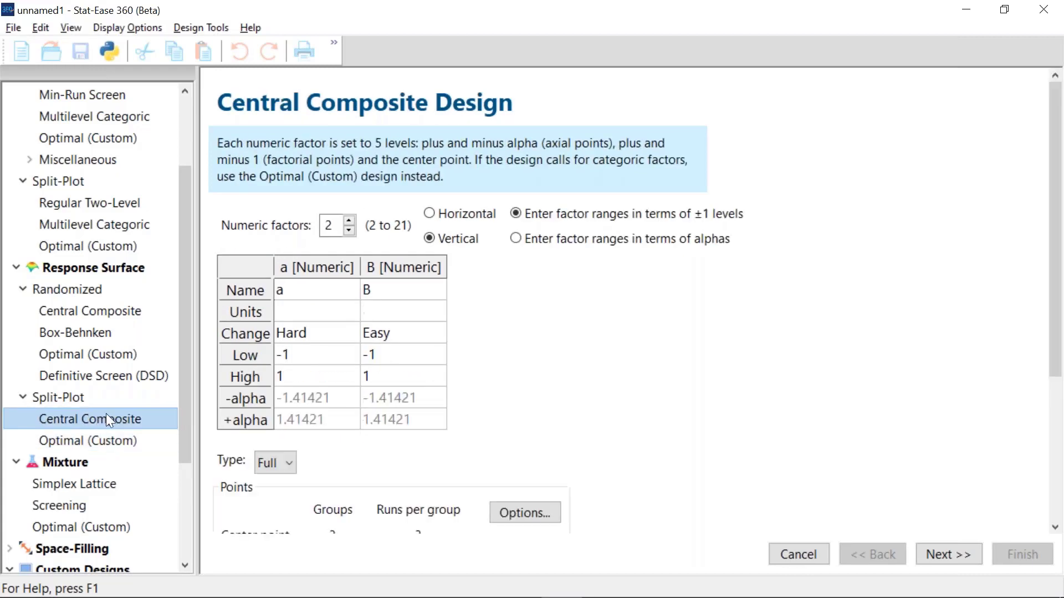
Open the Optimal (Combined) design again, set Mixture 1 components to 4, and continue to the mixture component table.
drag(184, 363, 188, 431)
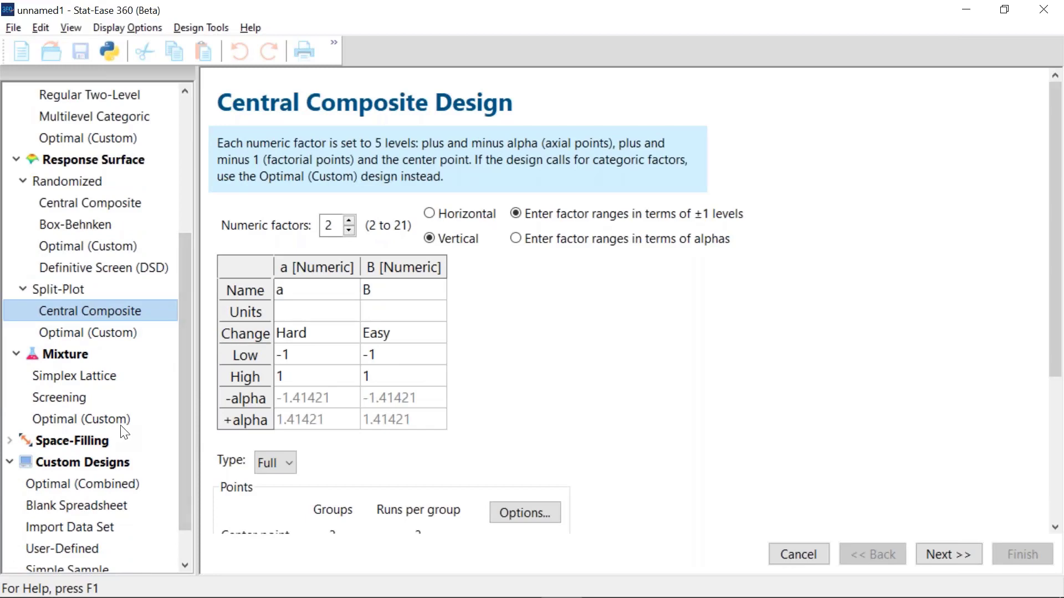
click(100, 485)
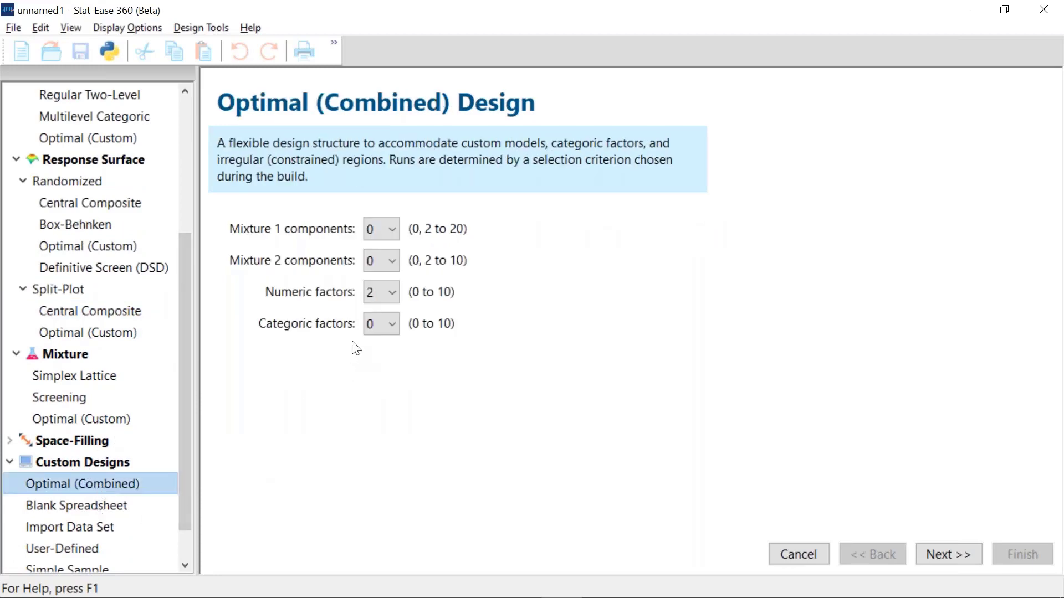
click(393, 229)
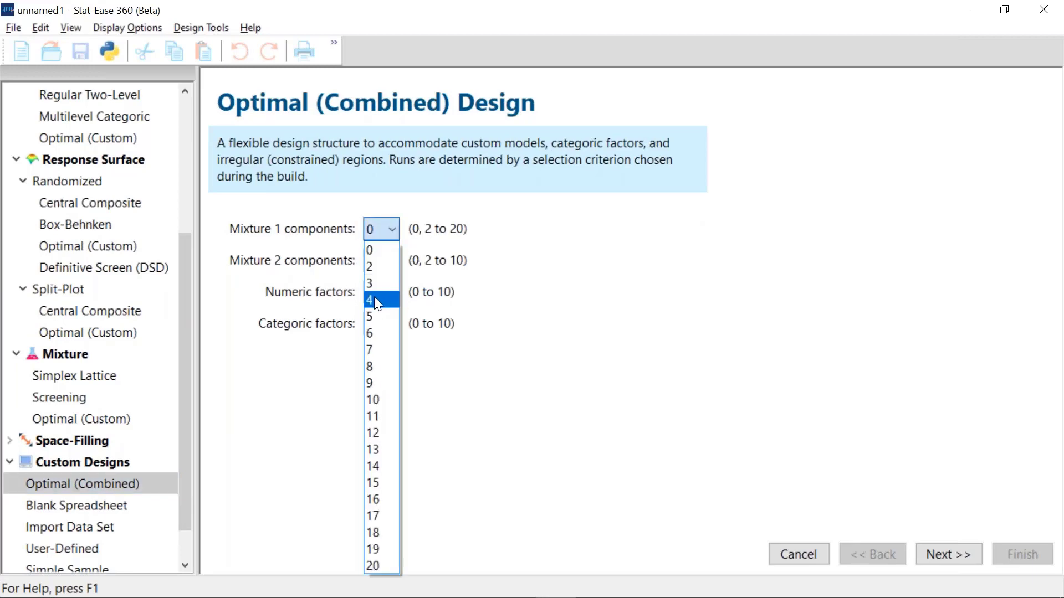
click(374, 300)
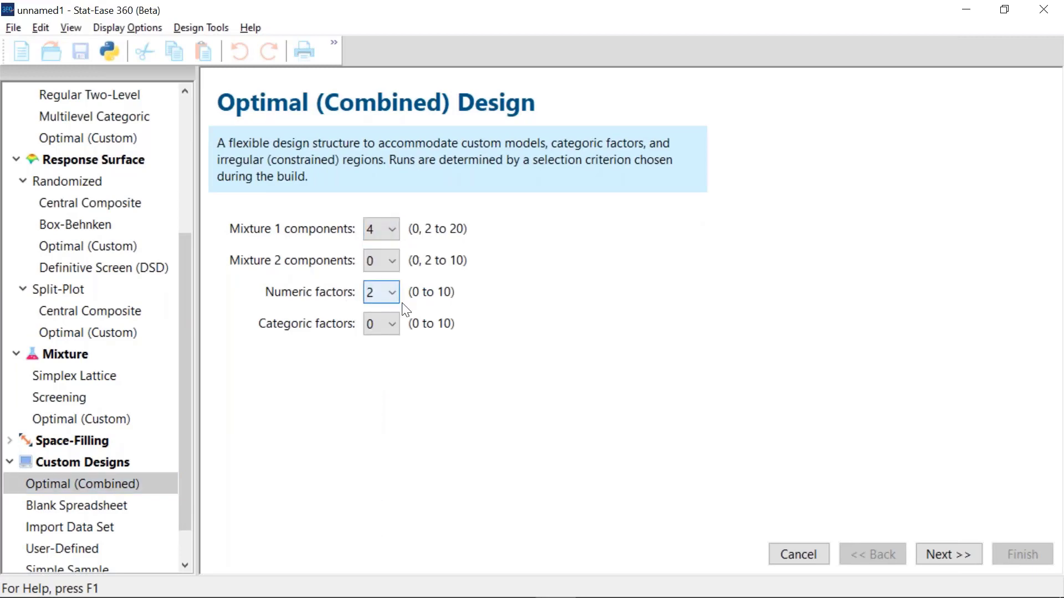
click(949, 556)
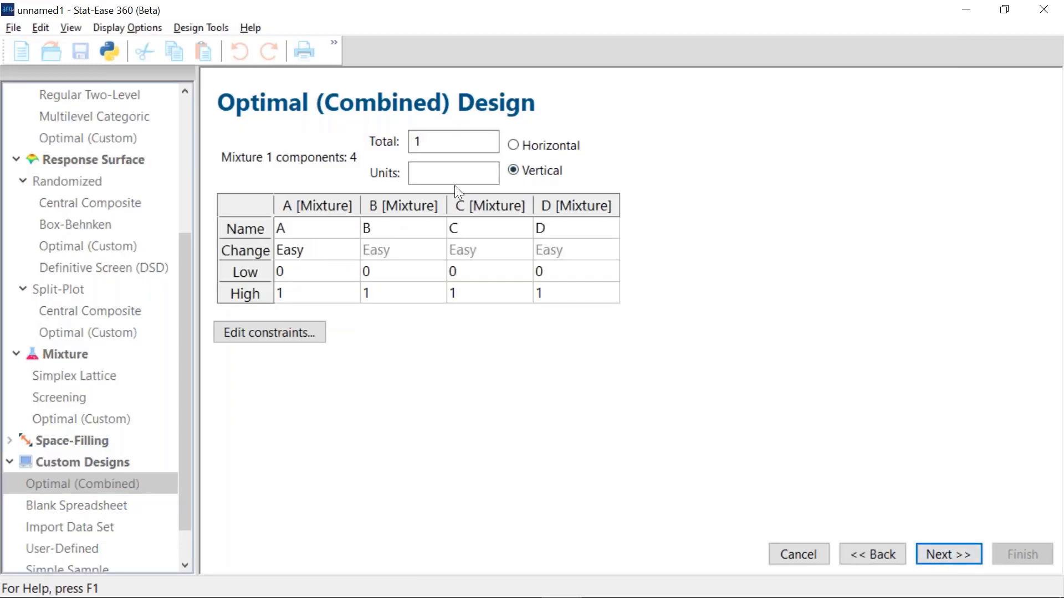
Lay out the component table horizontally and name the four mixture components Butter, Sugar, Flour and Eggs.
click(514, 146)
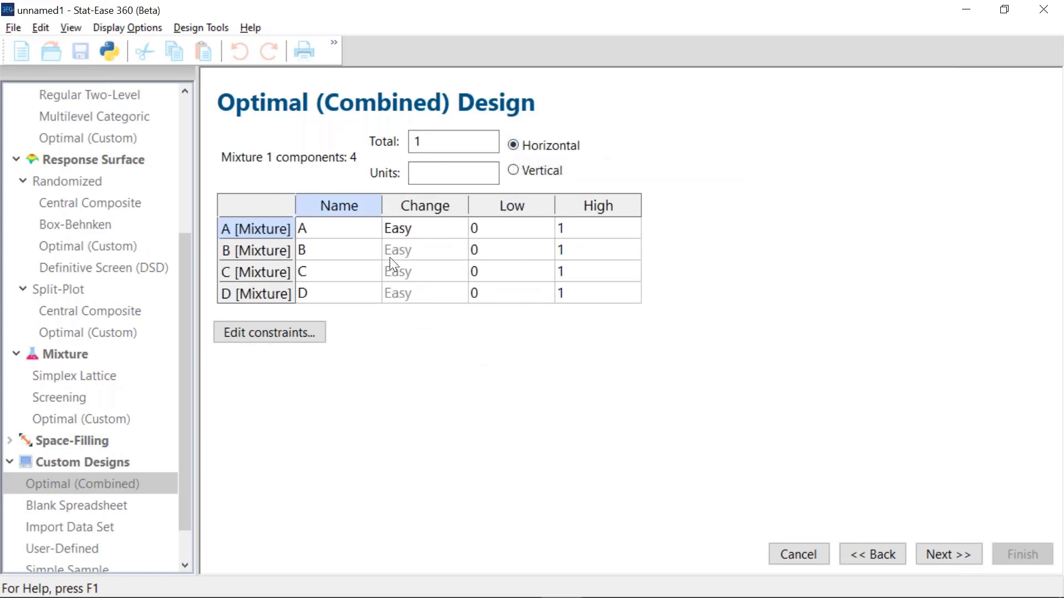
double_click(331, 233)
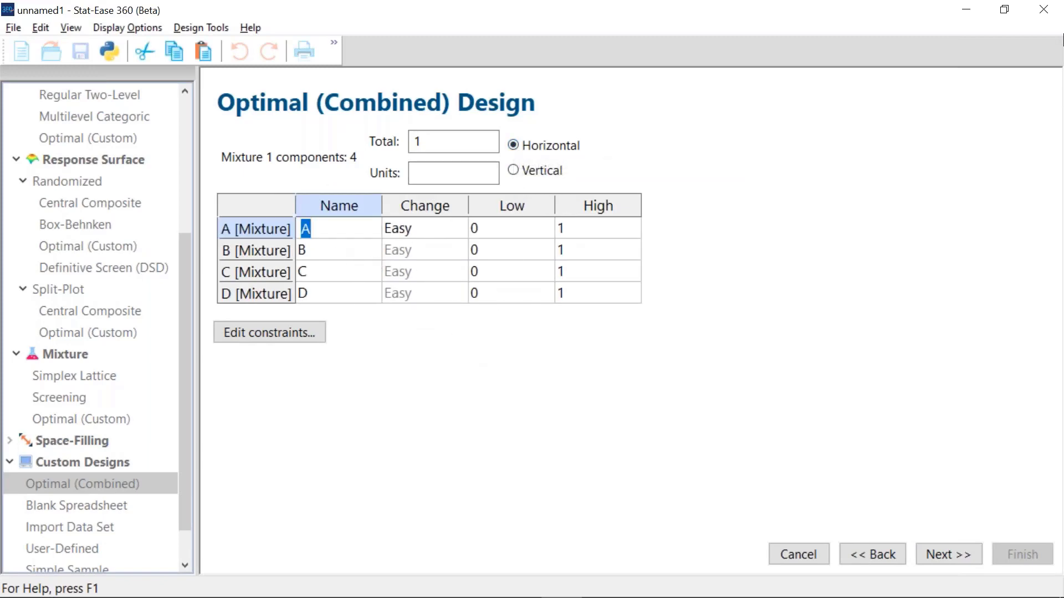
text(Butter)
double_click(339, 250)
text(Sugar)
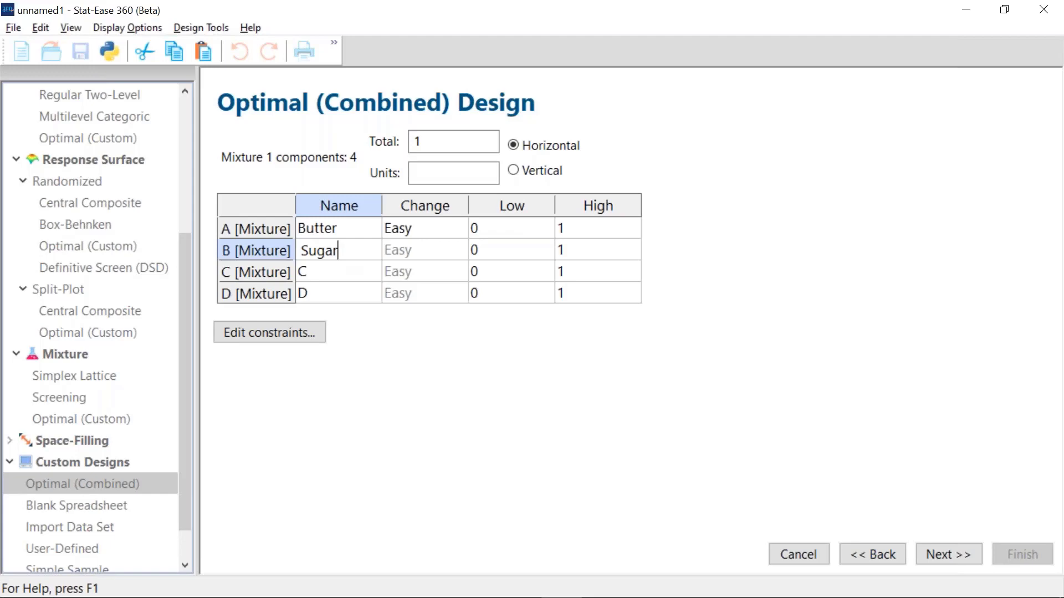
double_click(320, 274)
text(Fl)
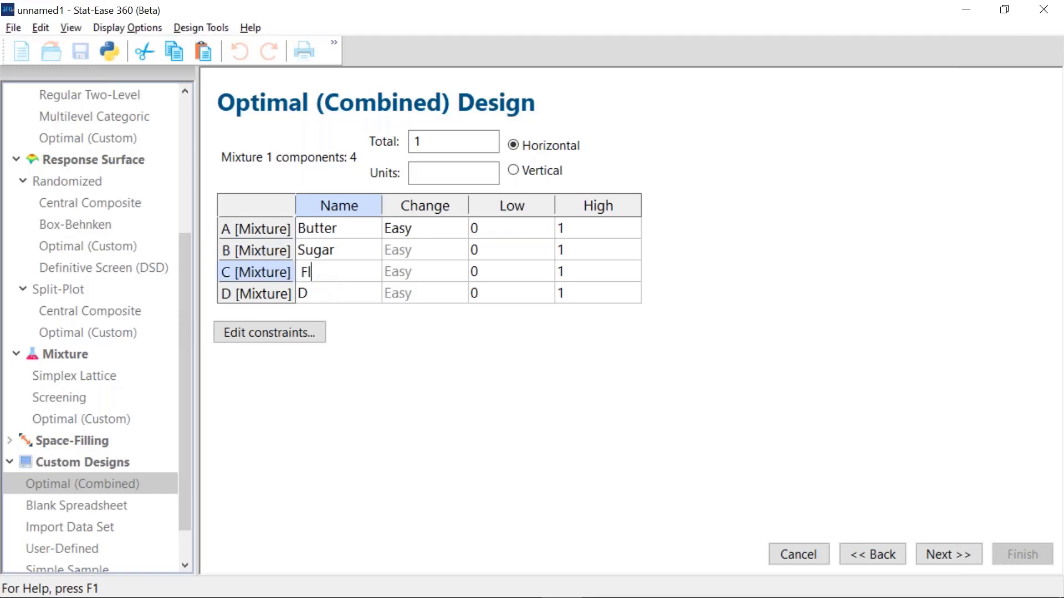
text(our)
click(324, 299)
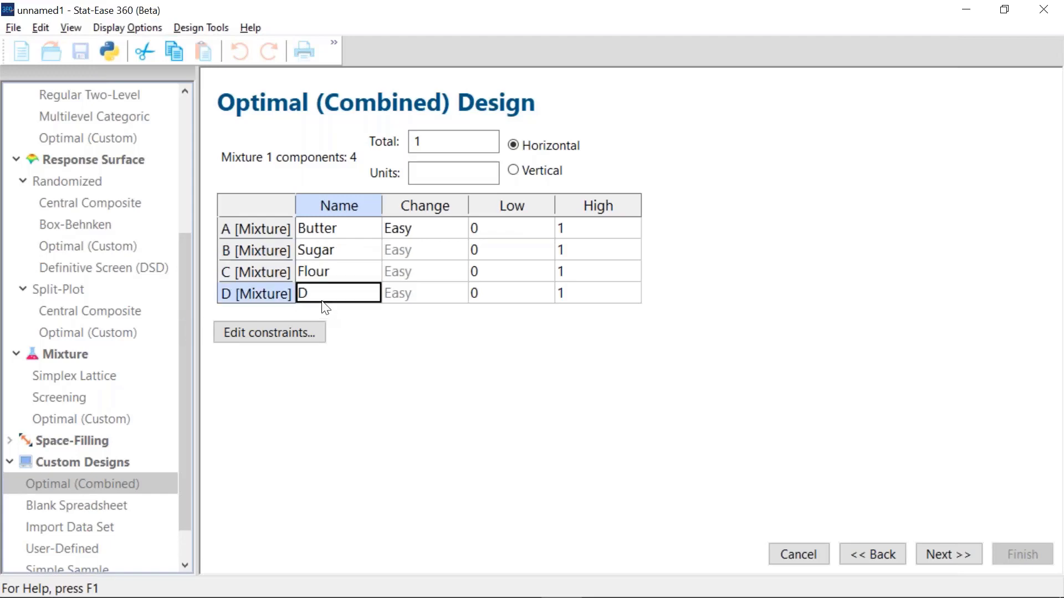
text(Eggs)
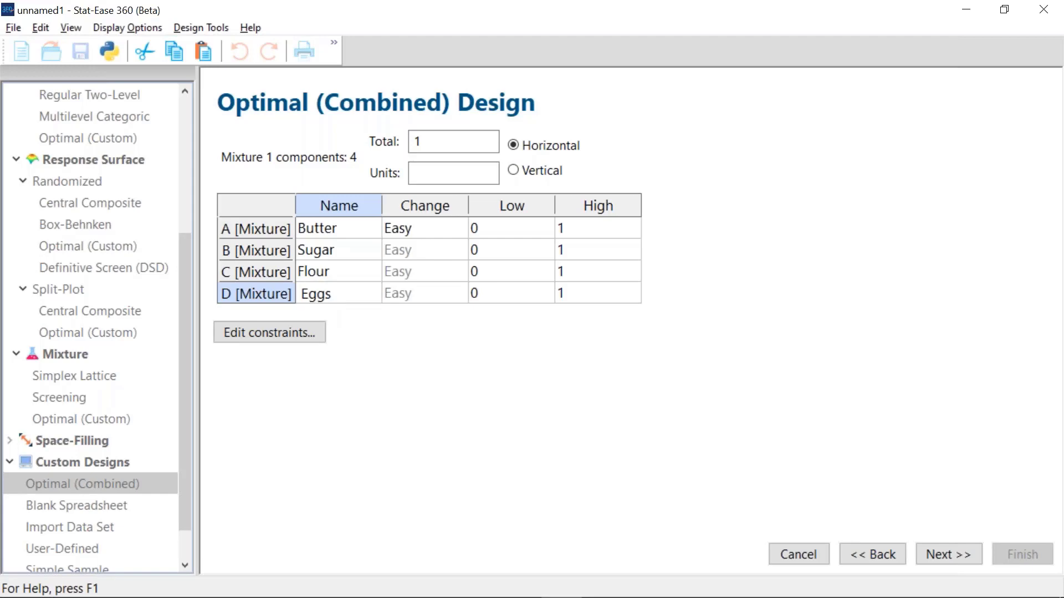
Set the units of the mixture components to pound.
click(439, 171)
text(p)
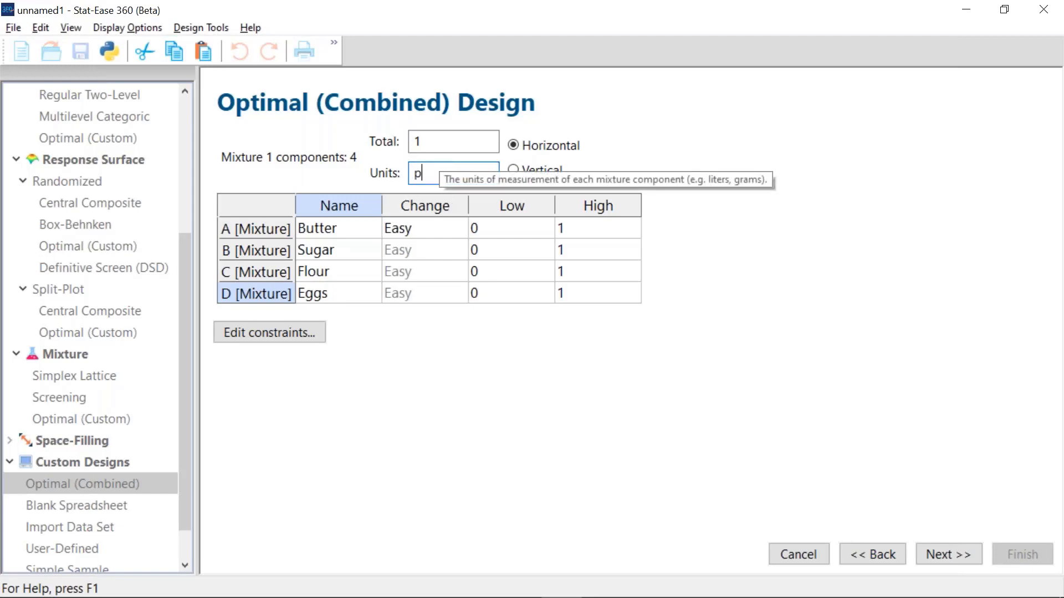
text(our)
text(d)
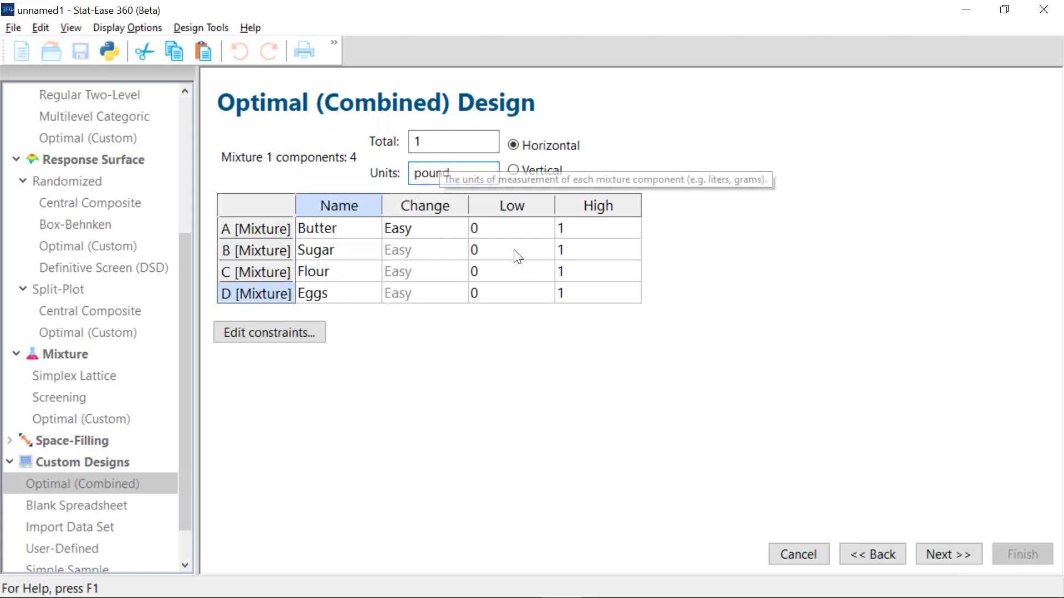
Set Butter's low limit to 0.2 and its high limit to 0.3.
click(505, 229)
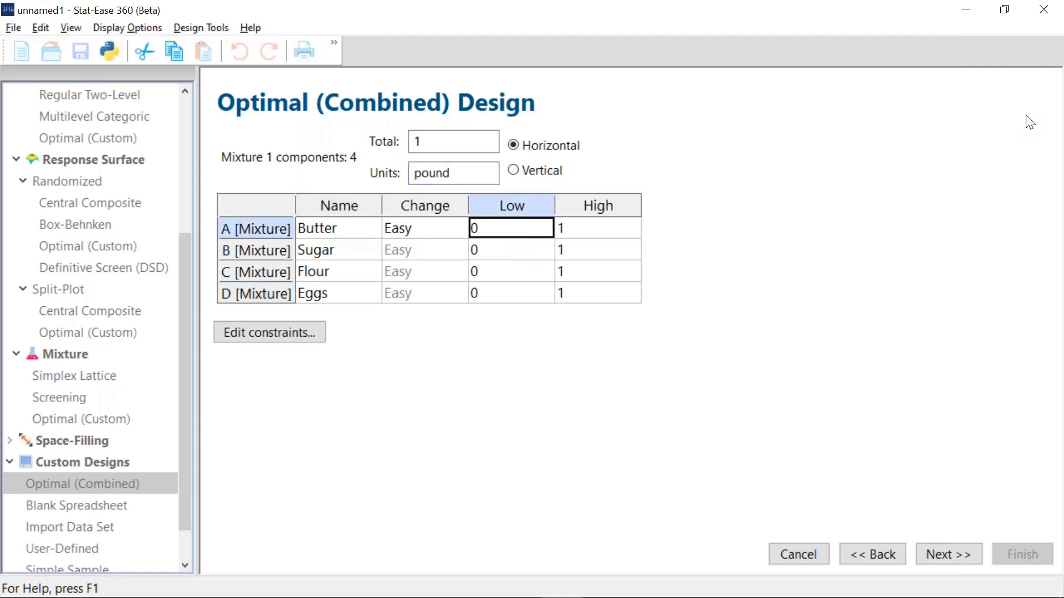
text(.2)
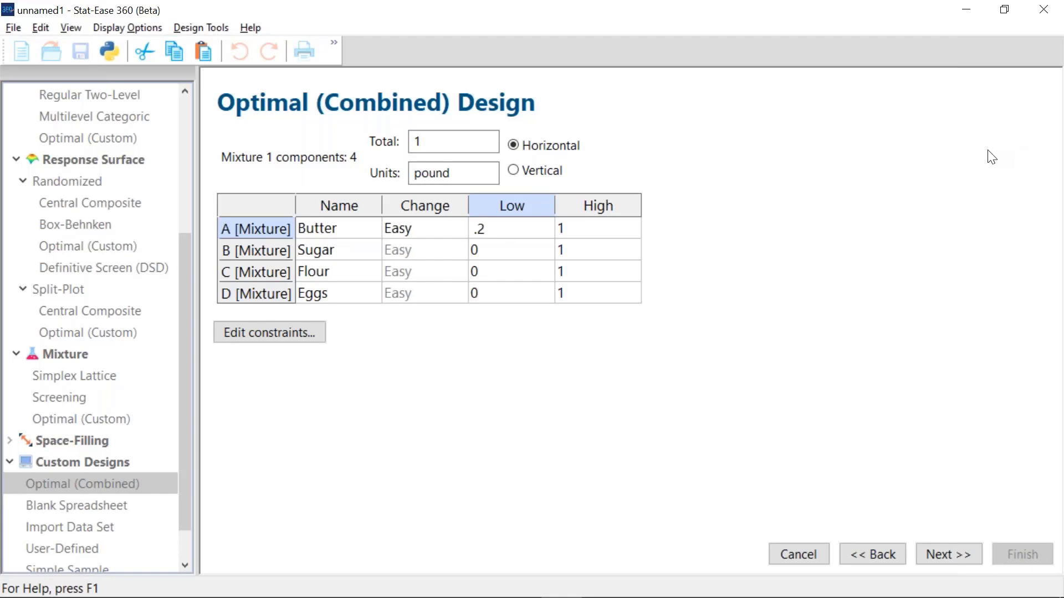
click(578, 233)
text(.3)
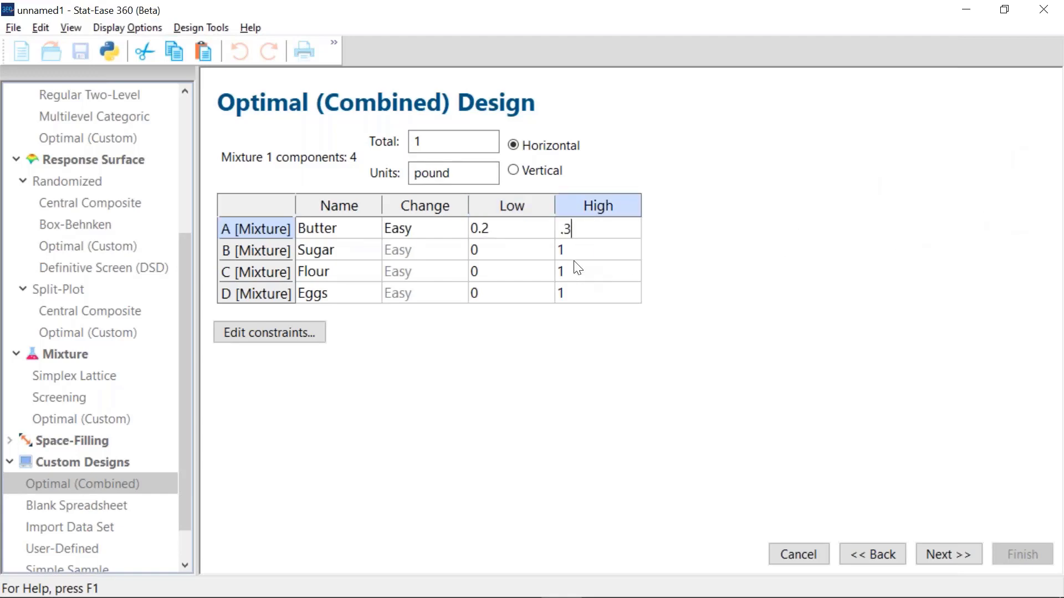
click(516, 247)
Copy Butter's low and high limits to Sugar, Flour and Eggs, and continue to the numeric factor table.
drag(501, 230, 588, 235)
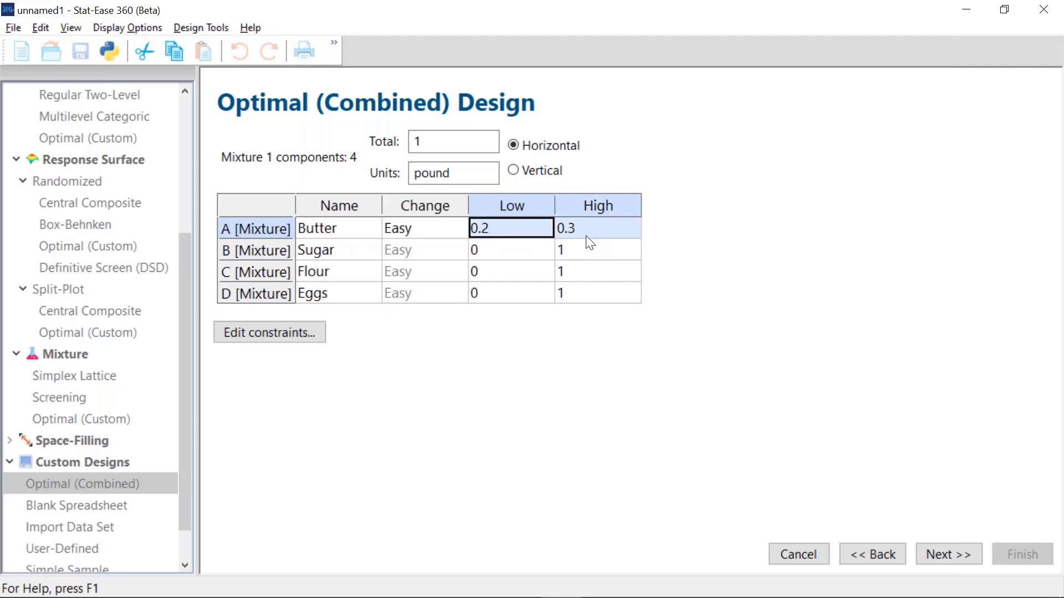
key(ctrl+c)
drag(517, 248, 578, 301)
key(ctrl+v)
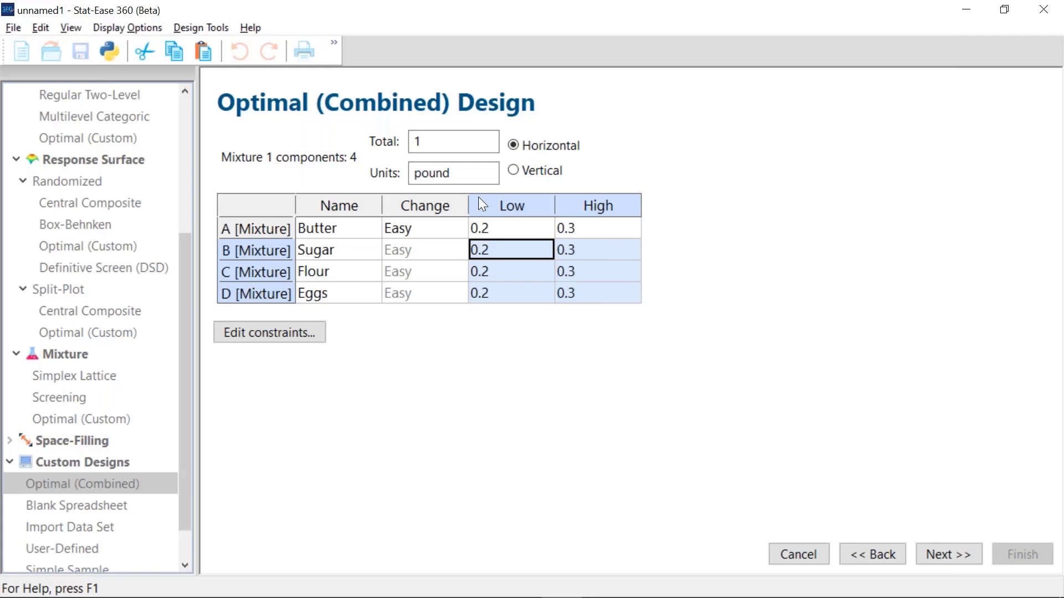
click(940, 554)
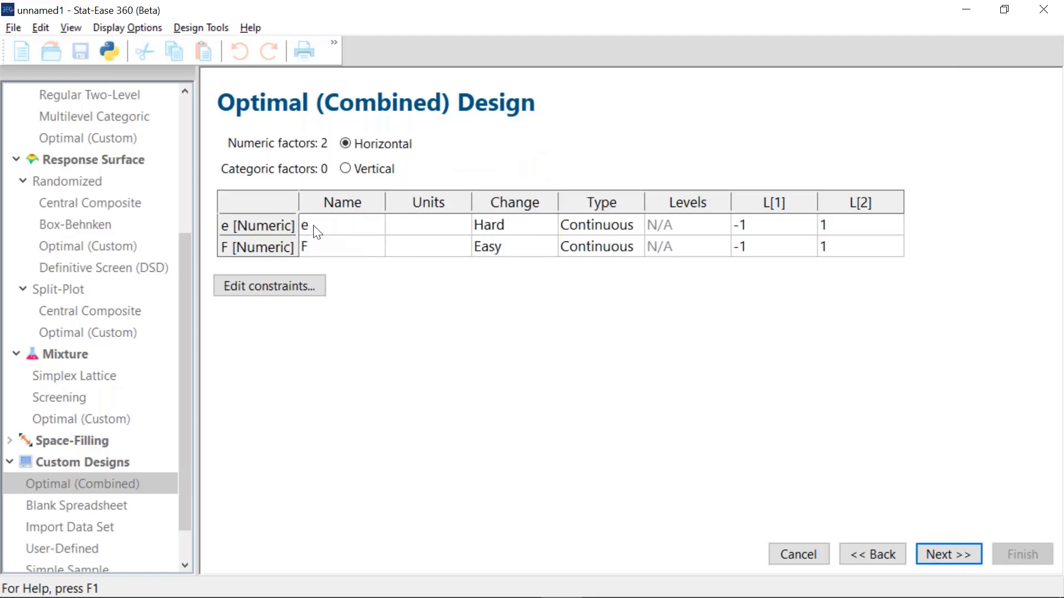
Make the second numeric factor hard to change and name the two numeric factors Temp and Time.
click(535, 247)
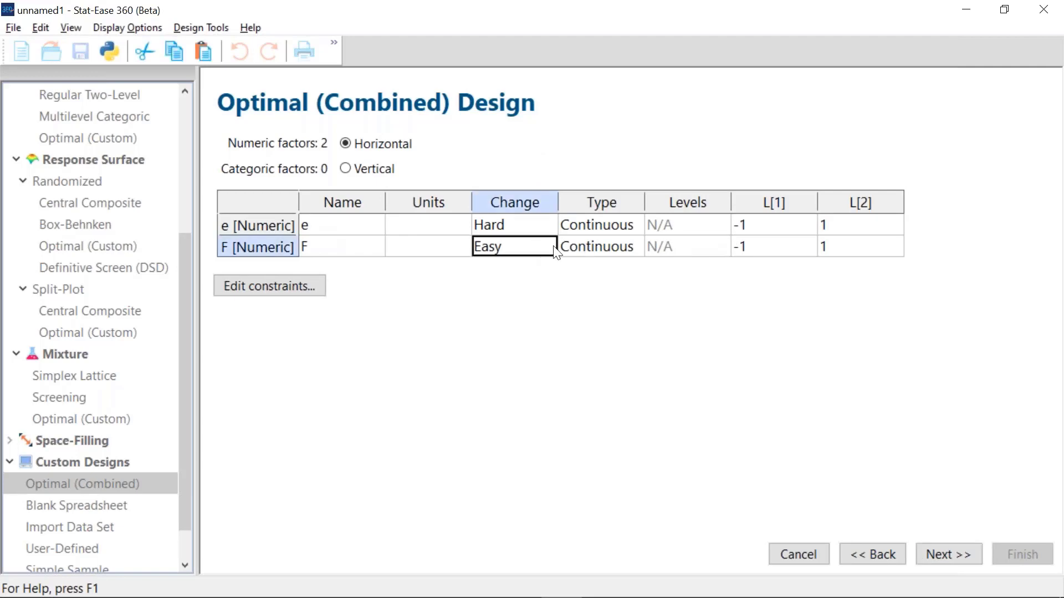
click(552, 248)
click(510, 286)
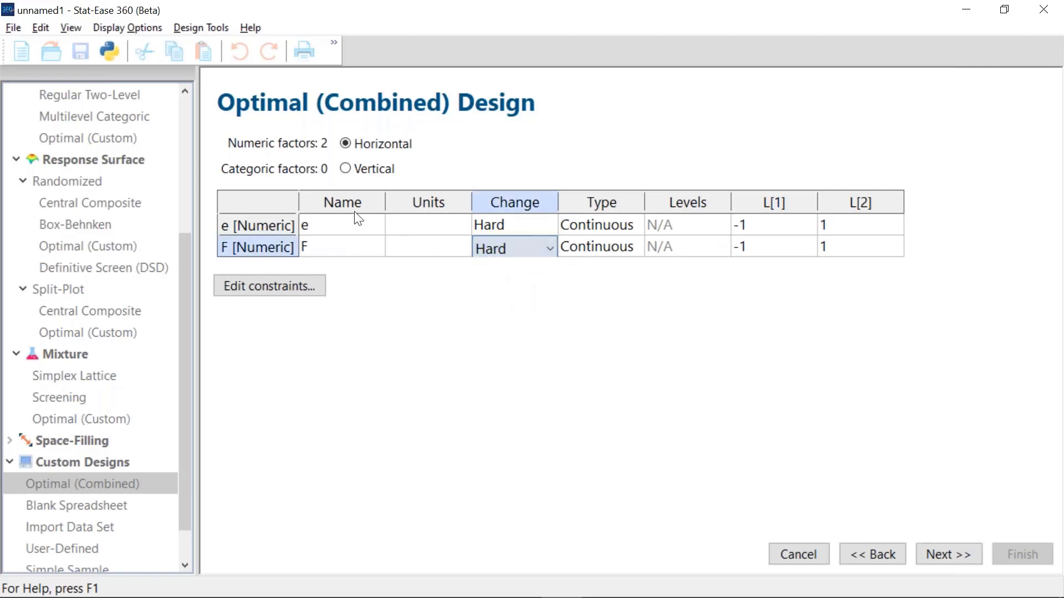
click(322, 226)
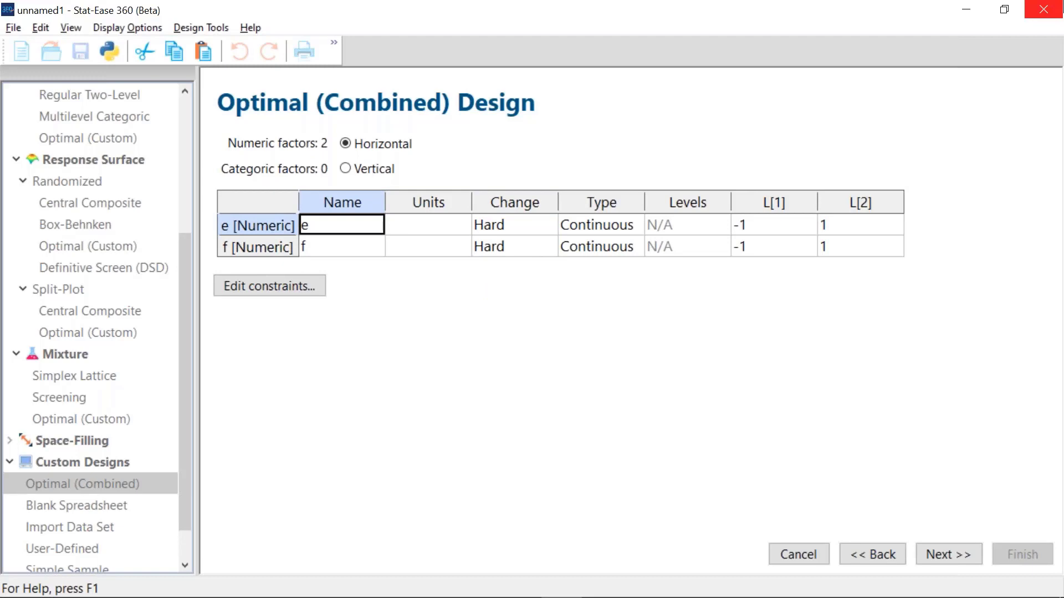
text(Temp)
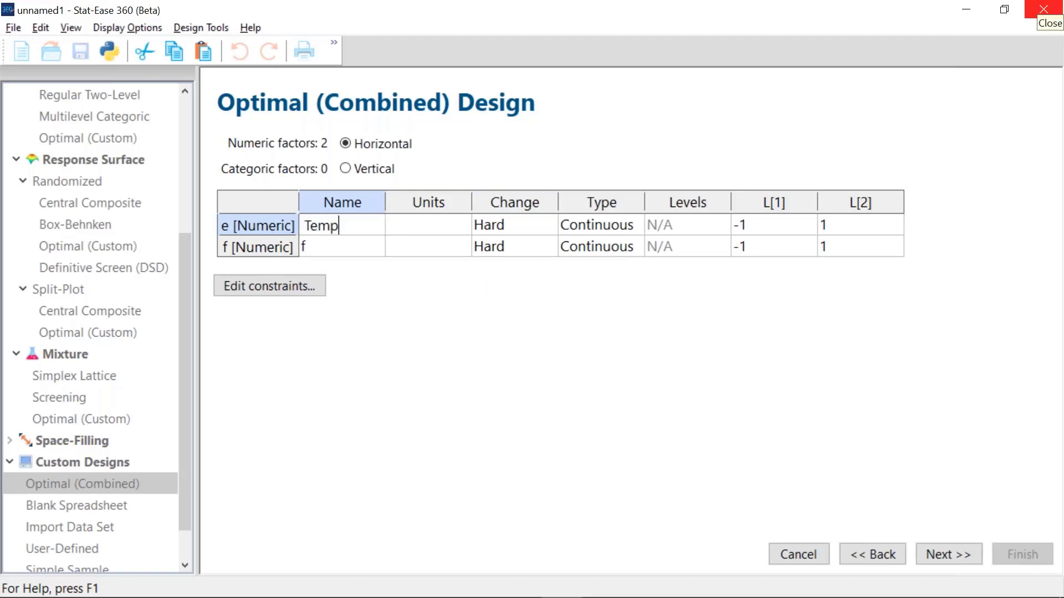
key(Return)
text(T)
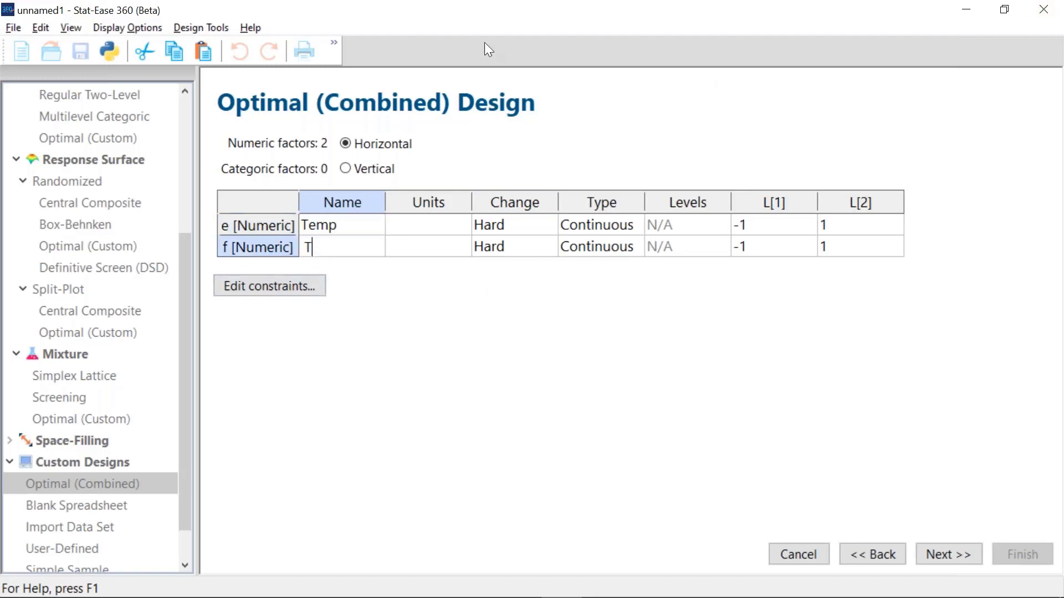
text(ime)
Give the Temp factor levels of 300 and 400 with deg F as its units.
click(775, 232)
text(300)
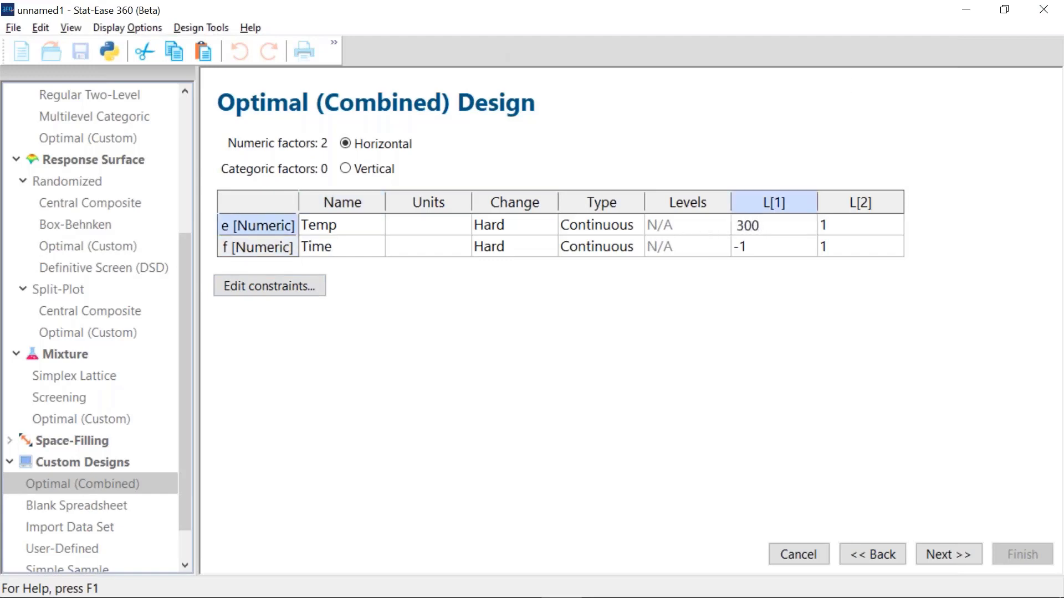
click(842, 233)
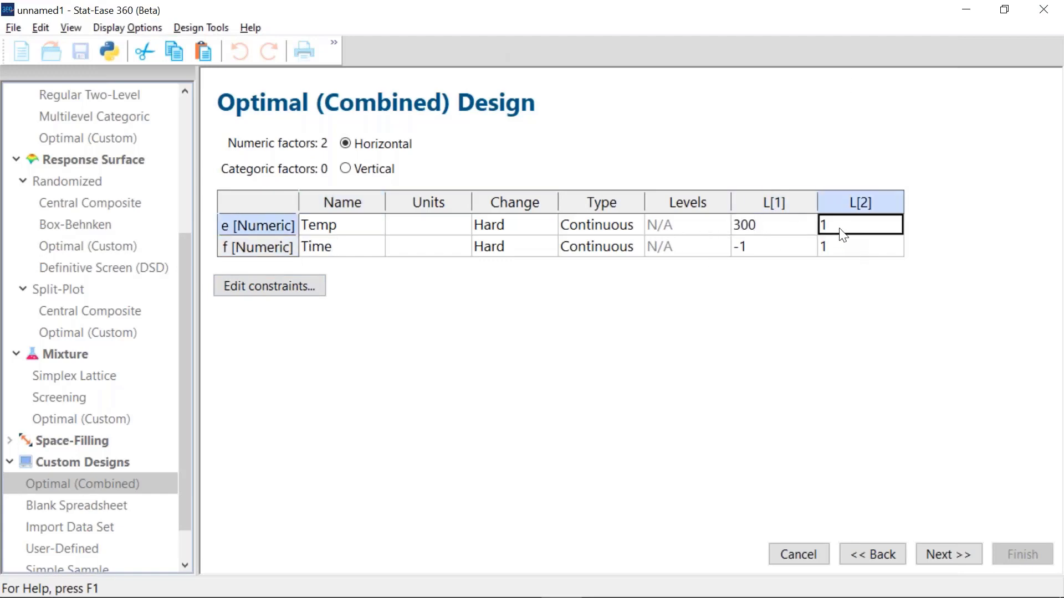
text(400)
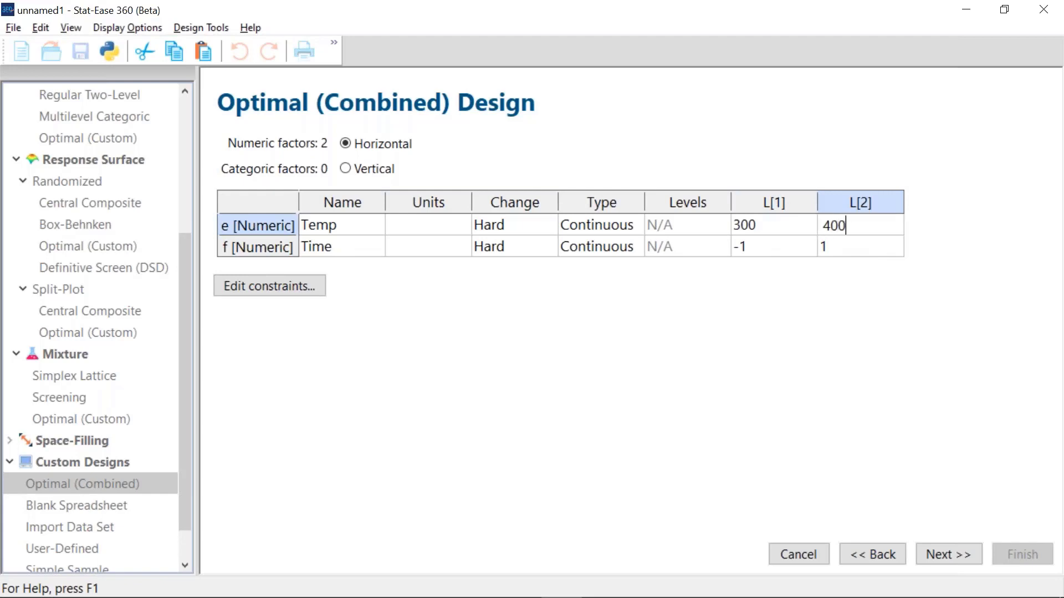
click(421, 233)
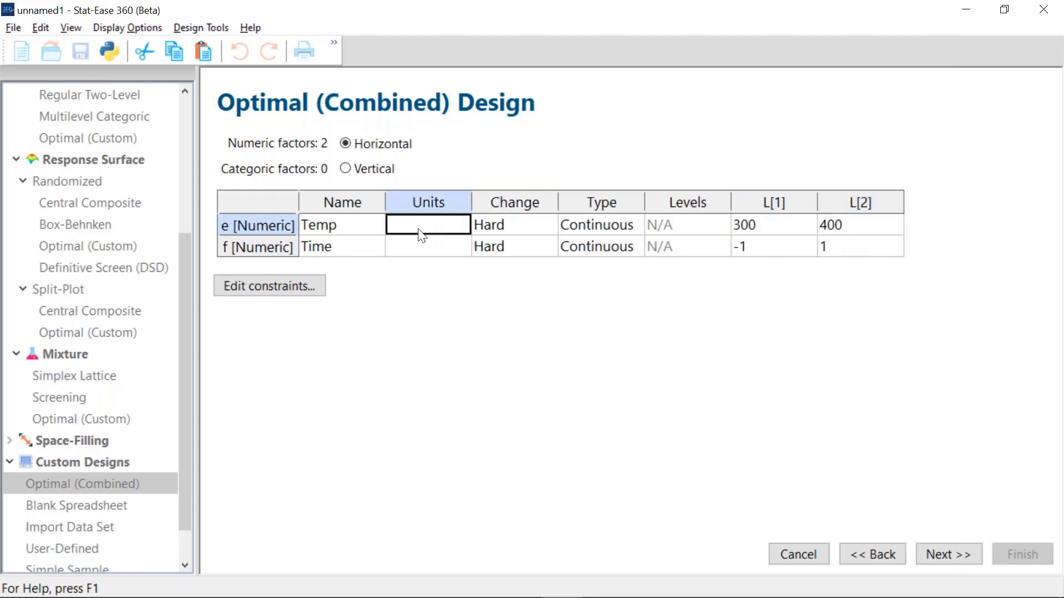
text(deg F)
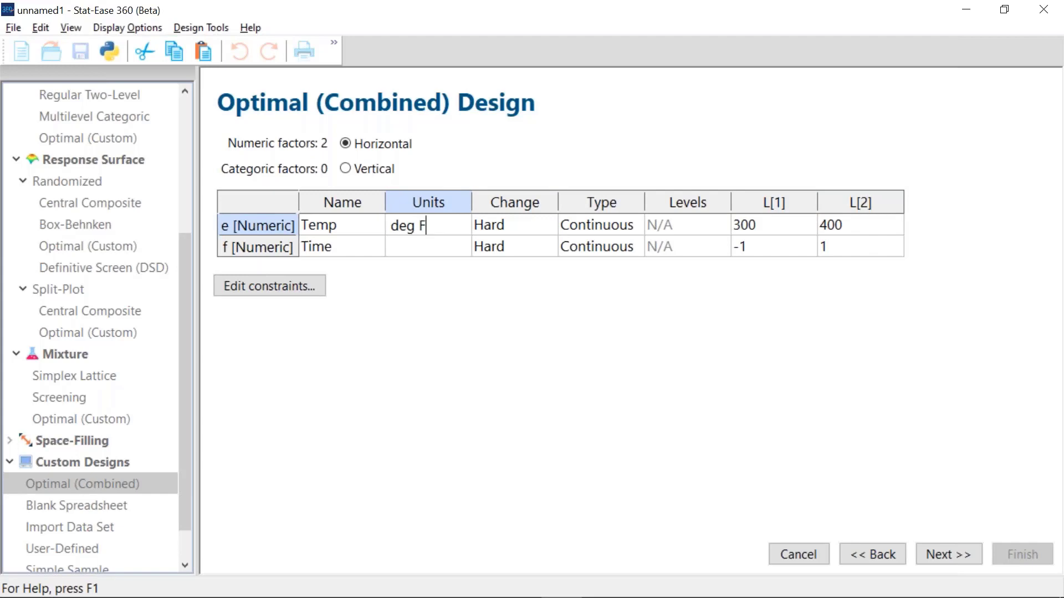
Give the Time factor min as its units and levels of 20 and 40, and continue to the response page.
click(443, 252)
text(m)
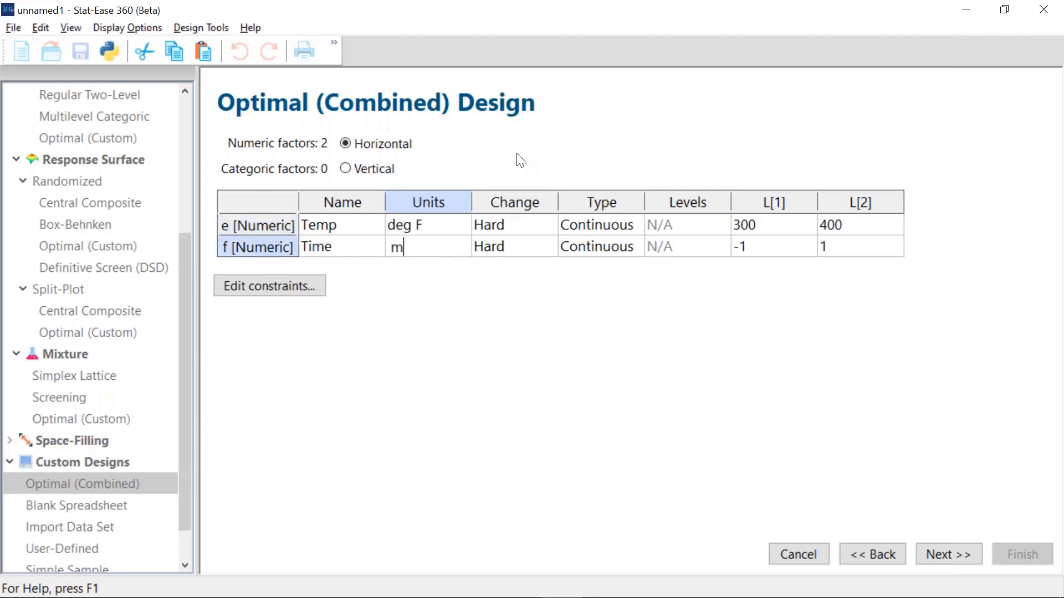
text(in)
click(779, 256)
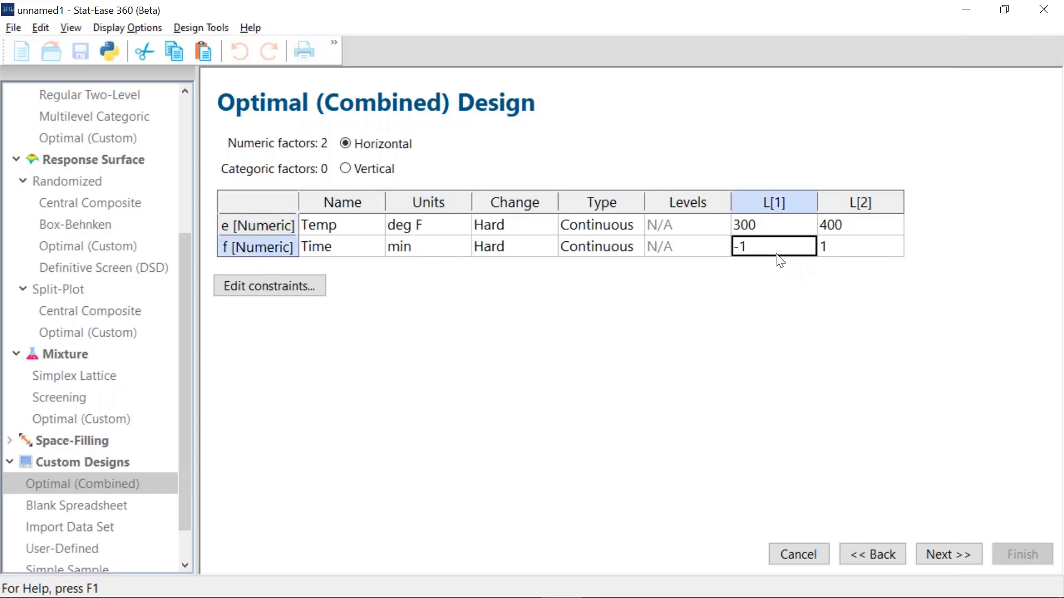
text(20)
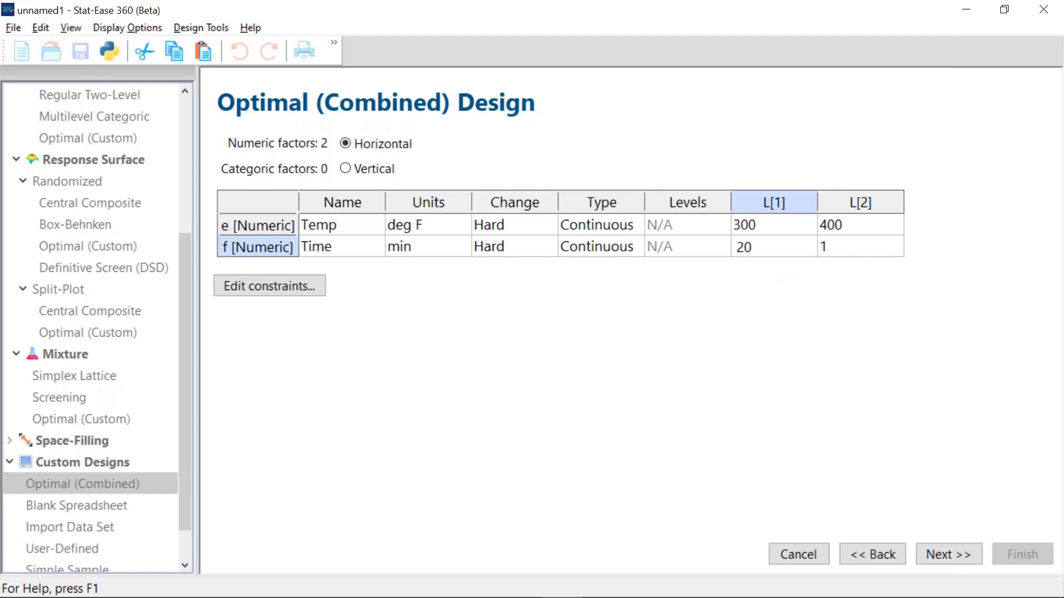
click(851, 255)
text(40)
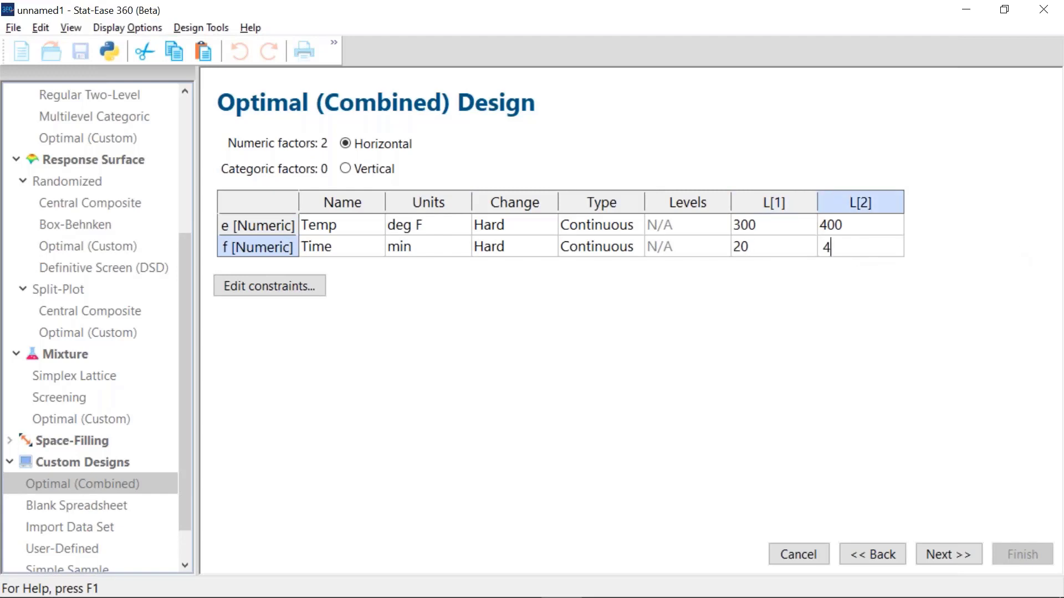
click(960, 554)
click(961, 556)
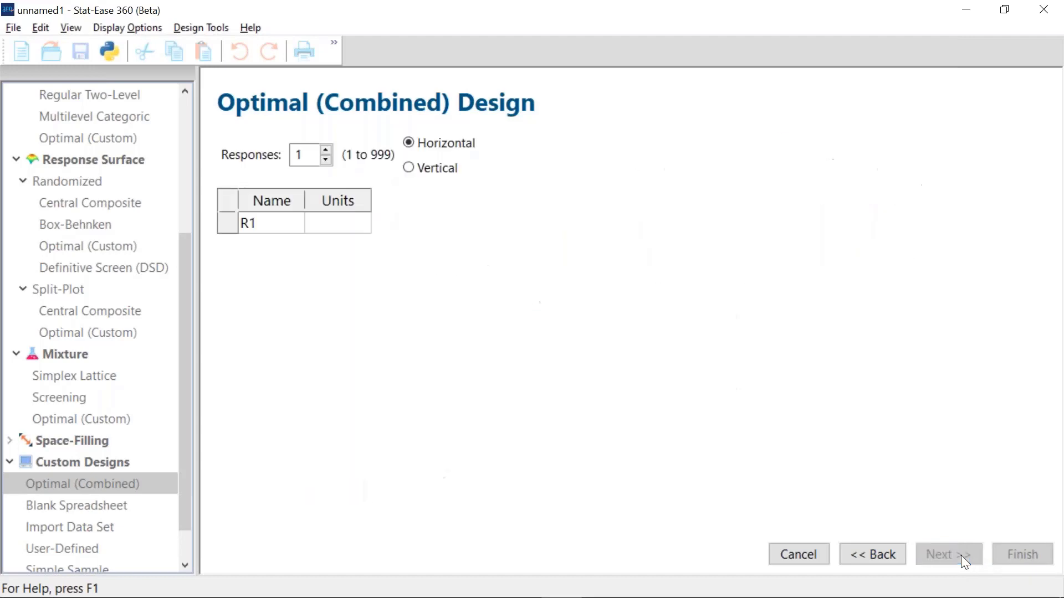
Name the response Taste with units ":( 1-9 :)", finish building the design and dismiss the factor-reset reminder.
click(277, 227)
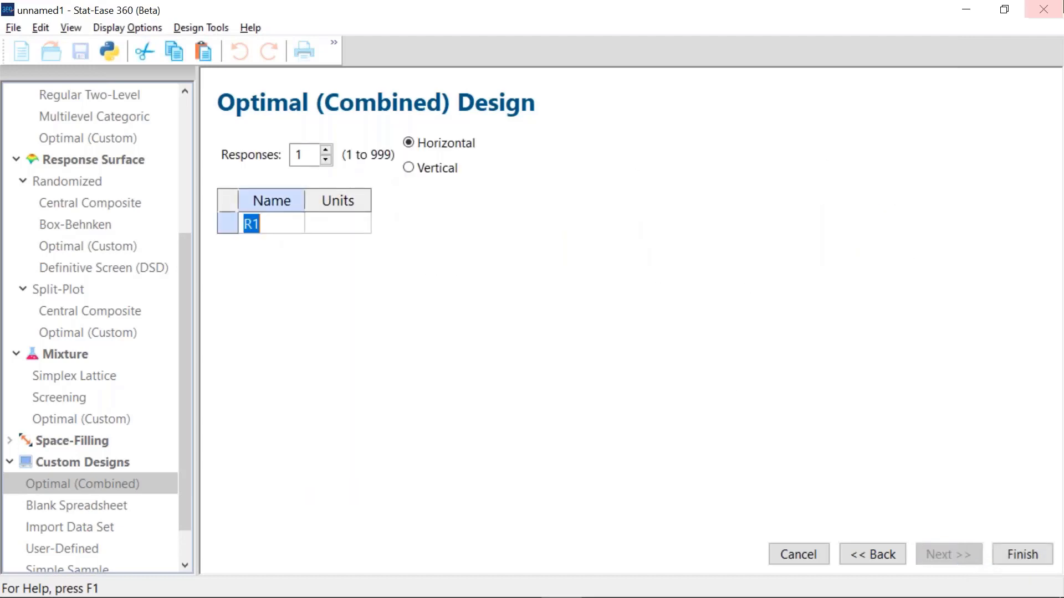
text(Taste)
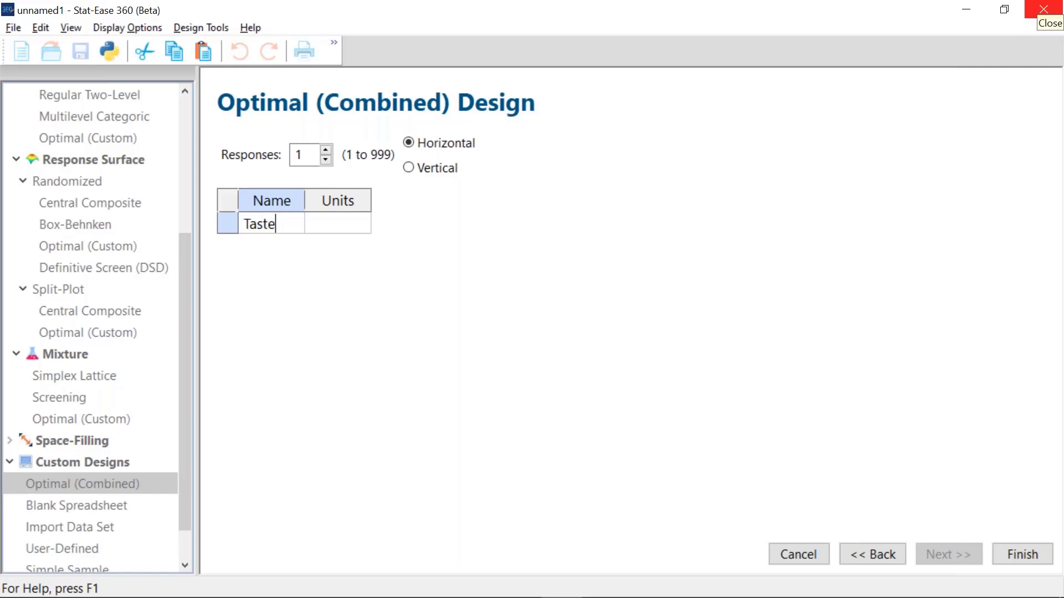
click(325, 221)
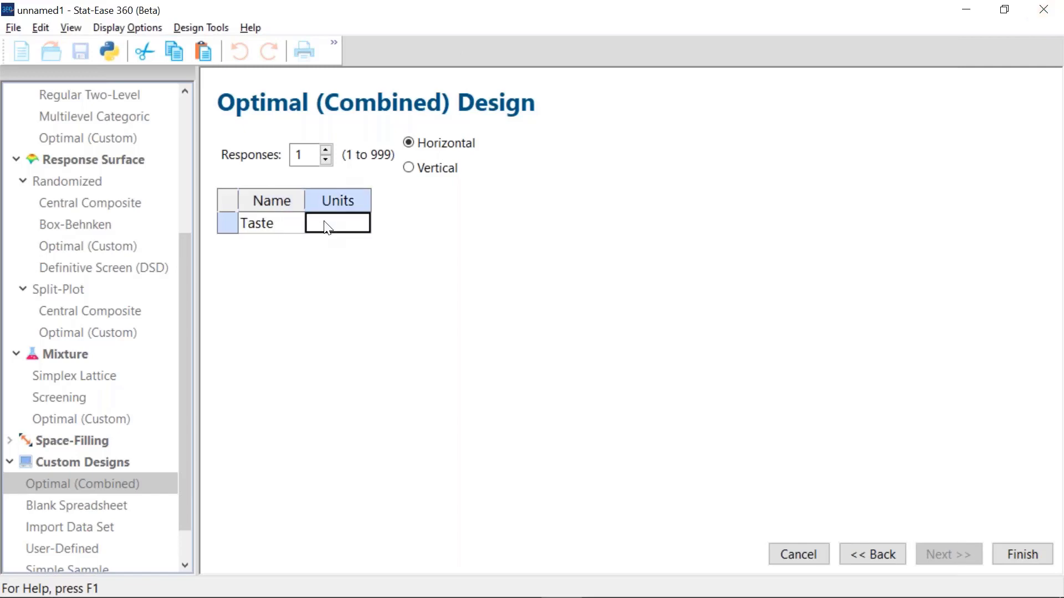
click(327, 227)
text(:))
key(BackSpace)
text(( 1-9 :))
click(1023, 544)
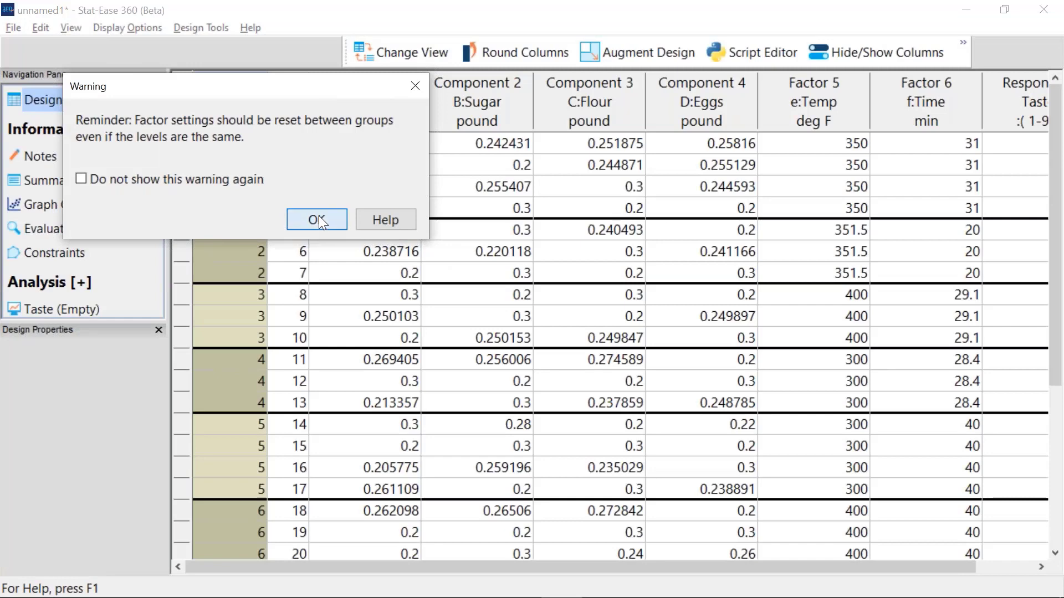
click(319, 220)
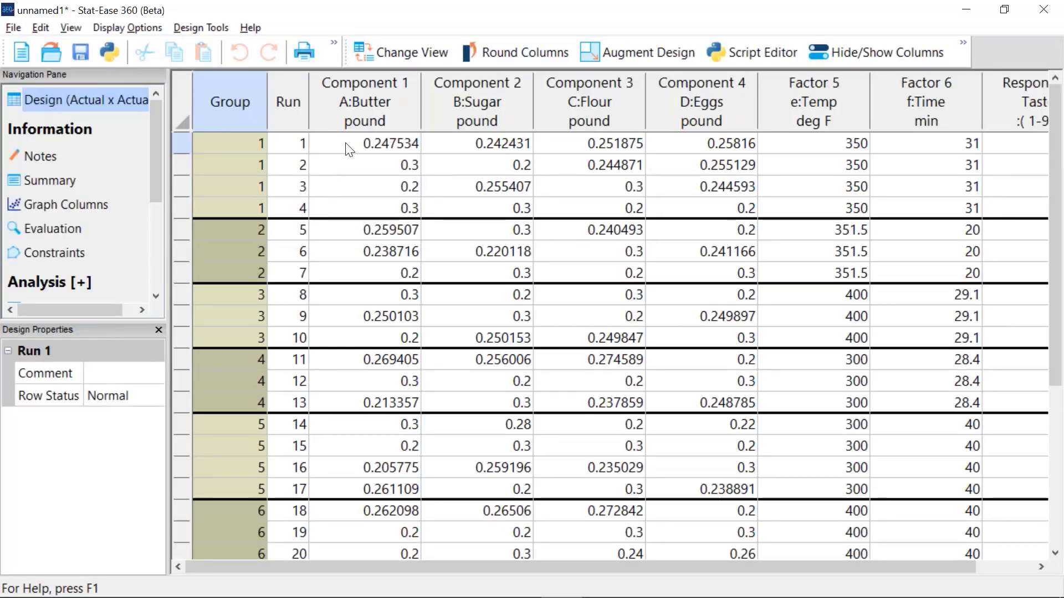
Round the mixture component columns Butter, Sugar, Flour and Eggs to 1 decimal place.
click(514, 51)
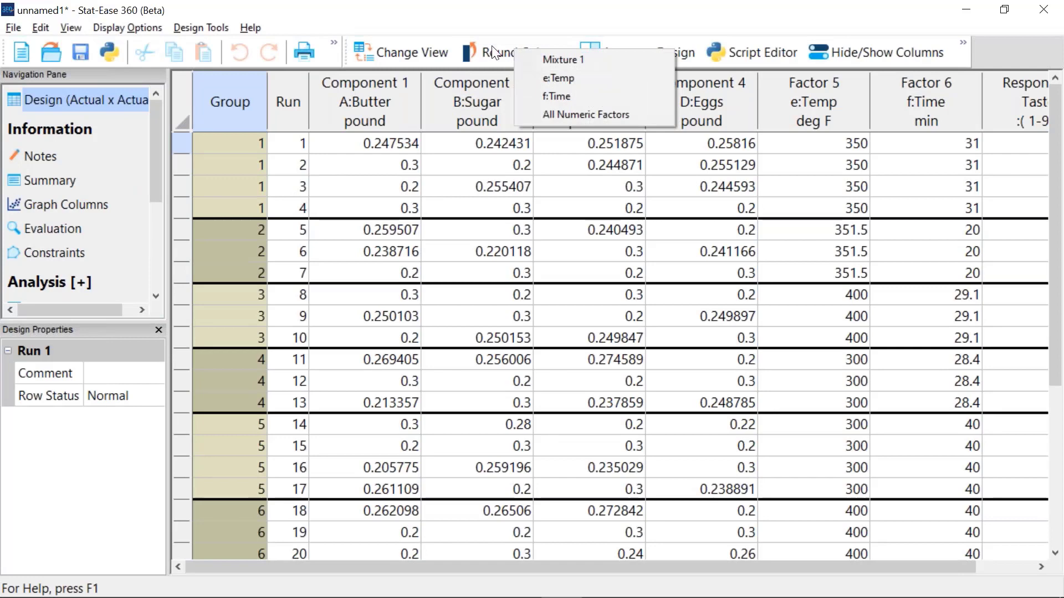
click(574, 61)
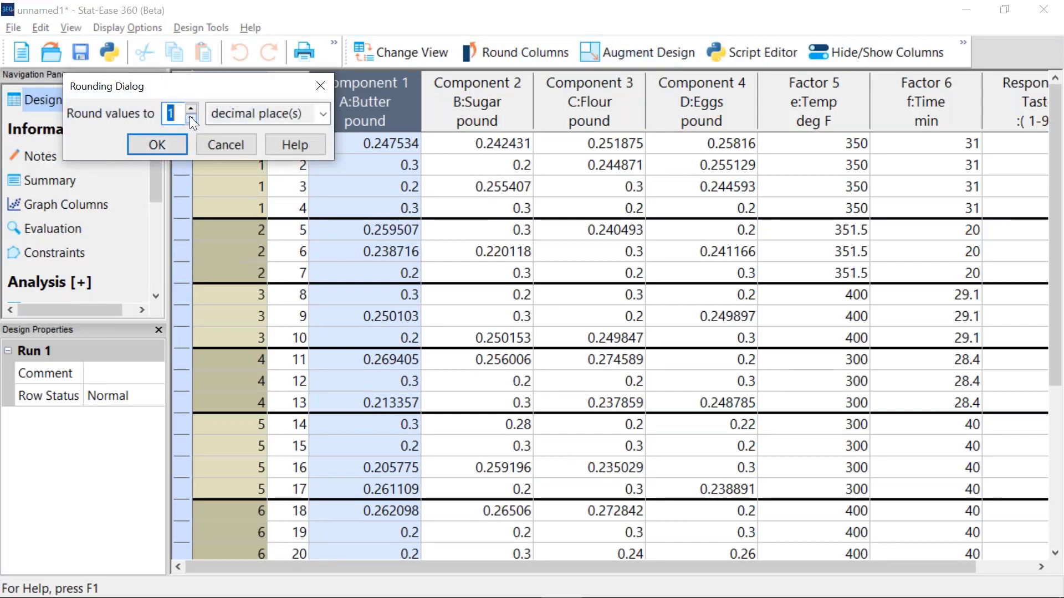
click(191, 120)
click(171, 143)
click(317, 285)
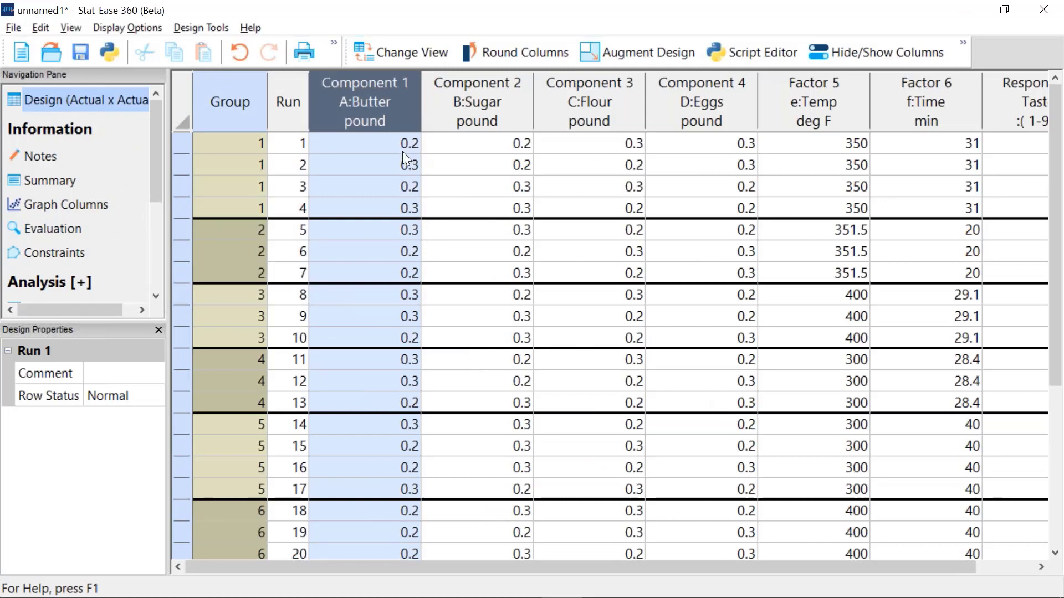
Examine the rounded component amounts of the first three runs and the Temp and Time settings of groups 1 and 2.
drag(402, 149, 688, 143)
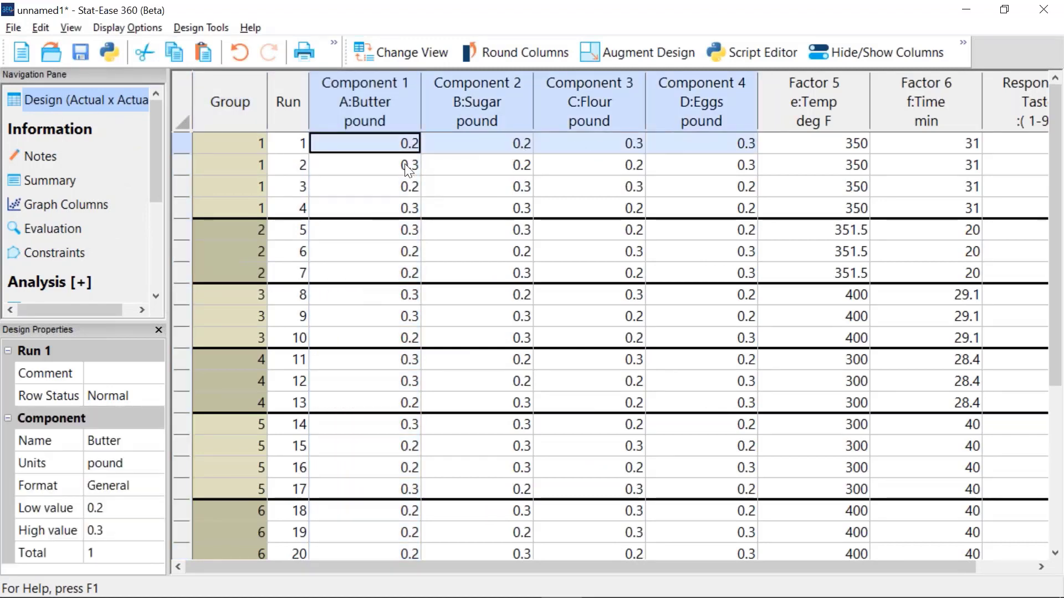
drag(404, 164, 672, 164)
drag(366, 189, 663, 190)
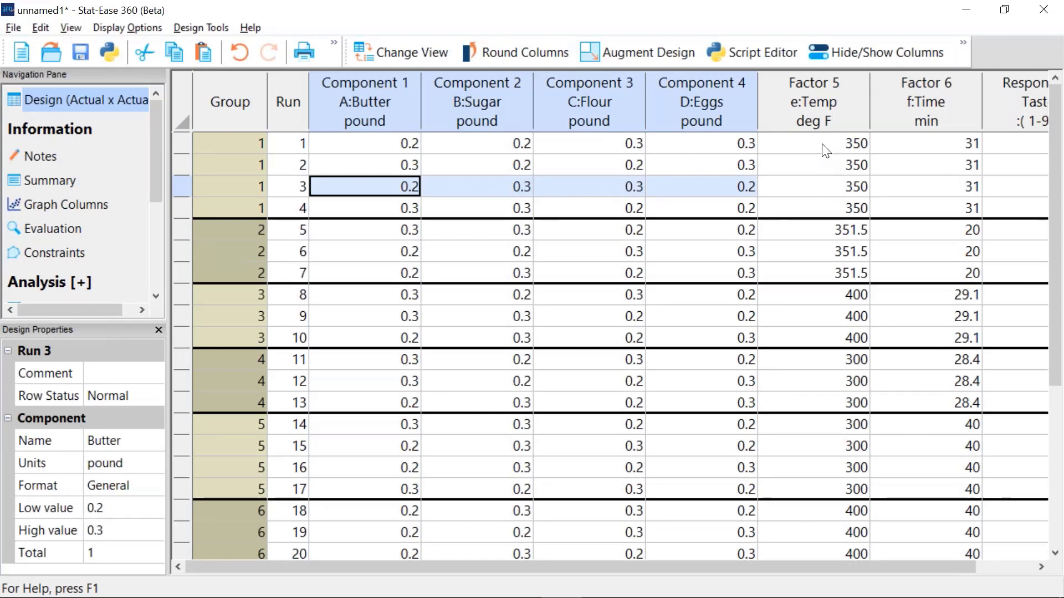
drag(827, 145, 938, 209)
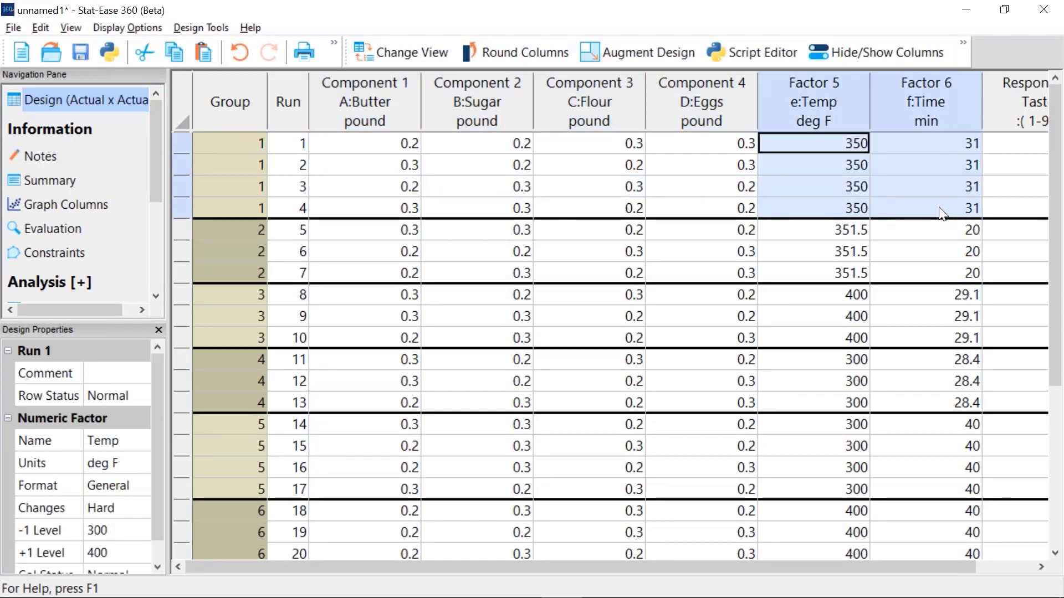
click(848, 233)
drag(848, 233, 938, 268)
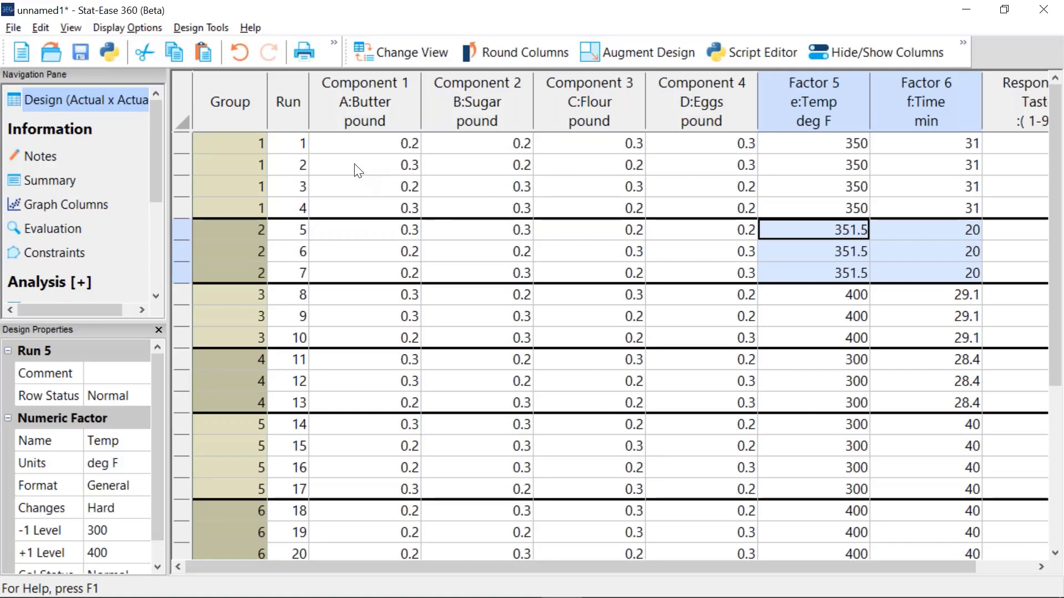
key(alt+Tab)
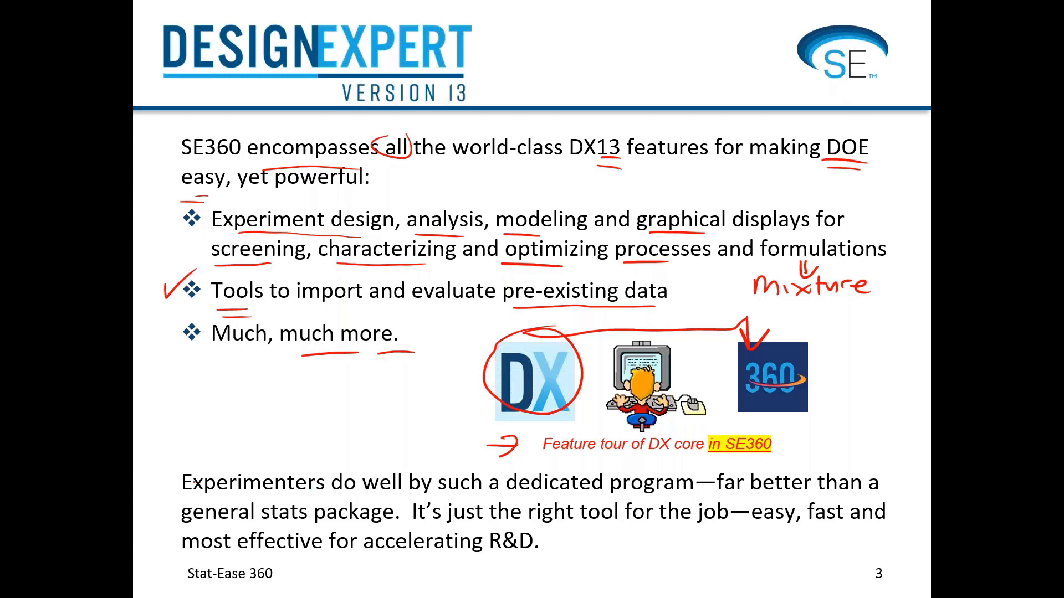
drag(164, 478, 170, 562)
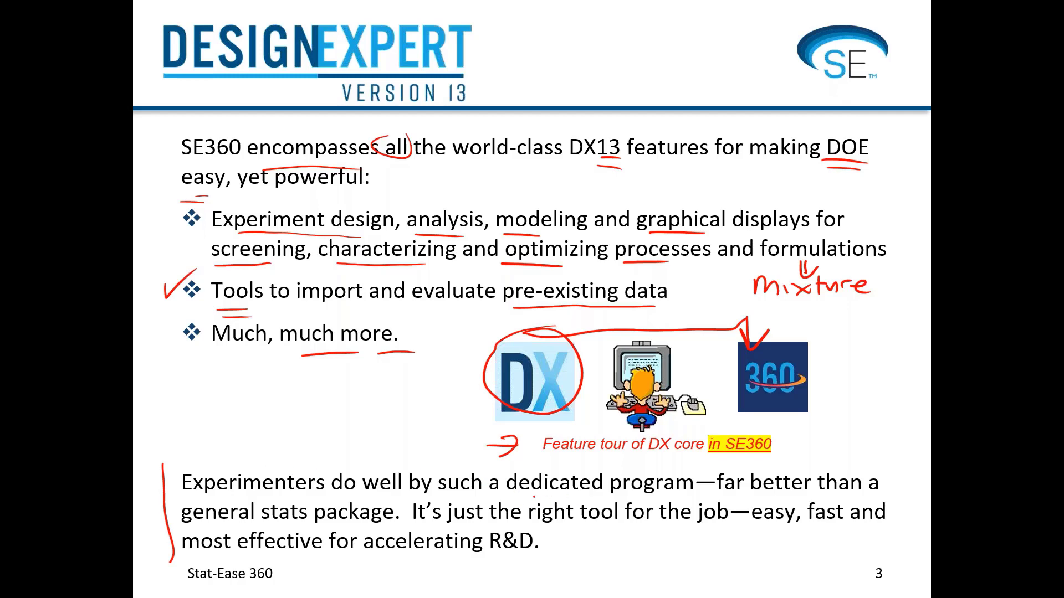
drag(525, 494, 558, 500)
drag(534, 463, 533, 472)
mouse_move(532, 461)
mouse_down()
mouse_move(534, 470)
mouse_move(579, 460)
mouse_up()
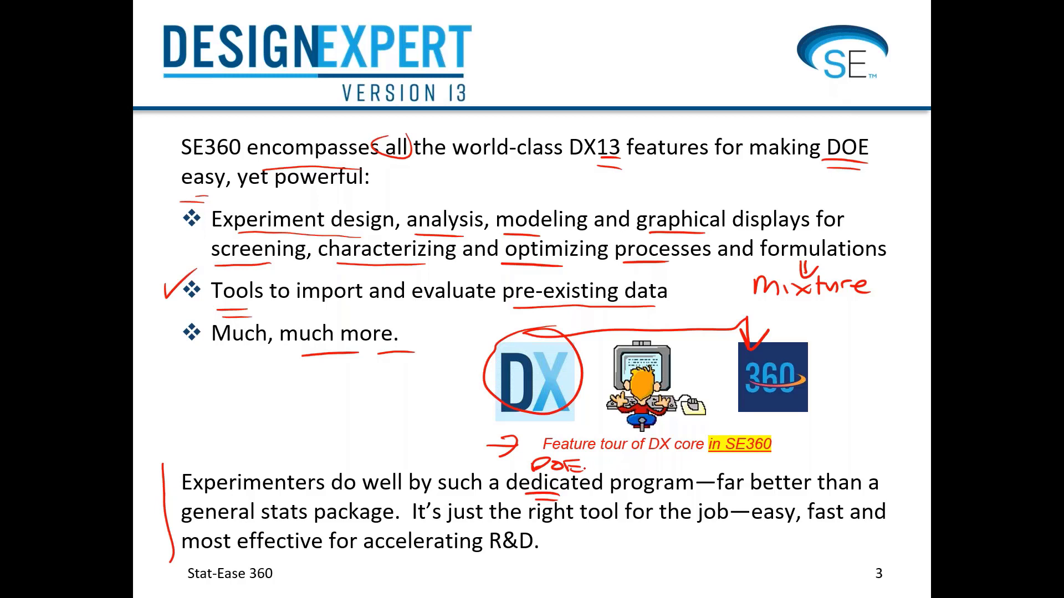
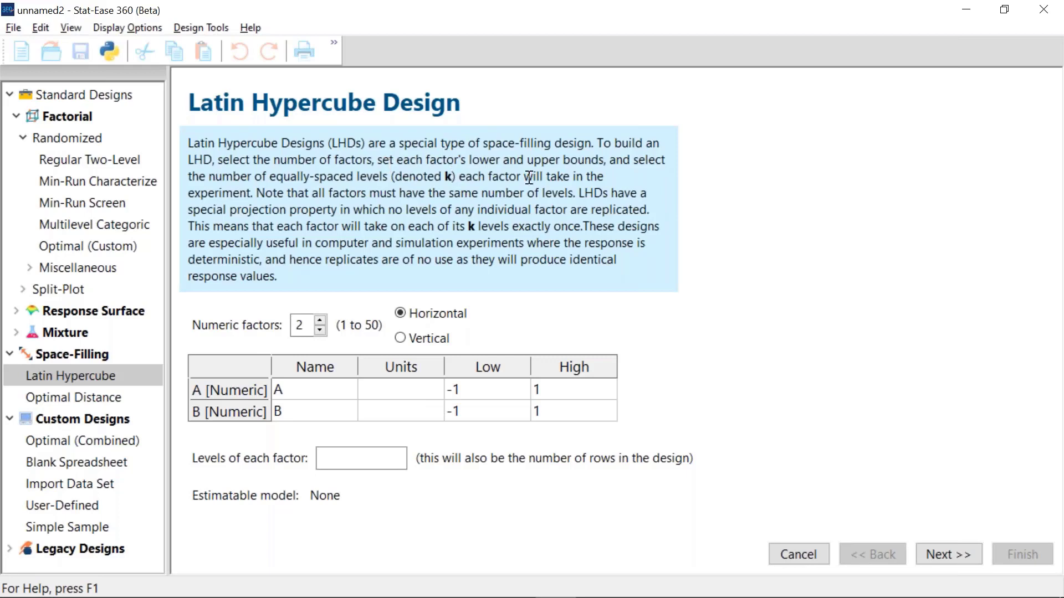
Highlight the sentence on the projection property in the Latin Hypercube description and check the example instructions on the presentation slide.
drag(579, 191, 649, 210)
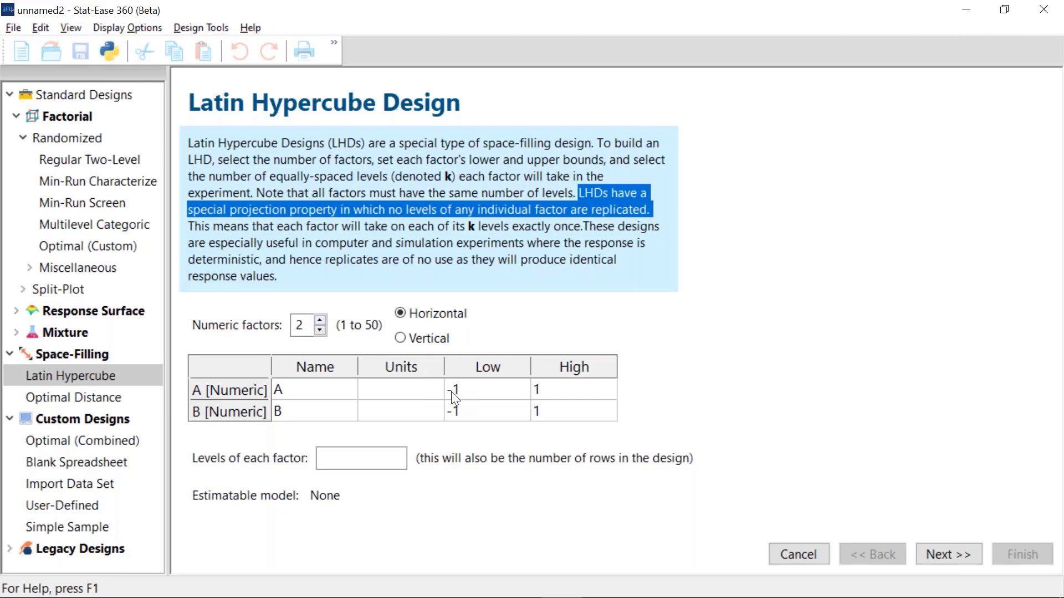
key(alt+Tab)
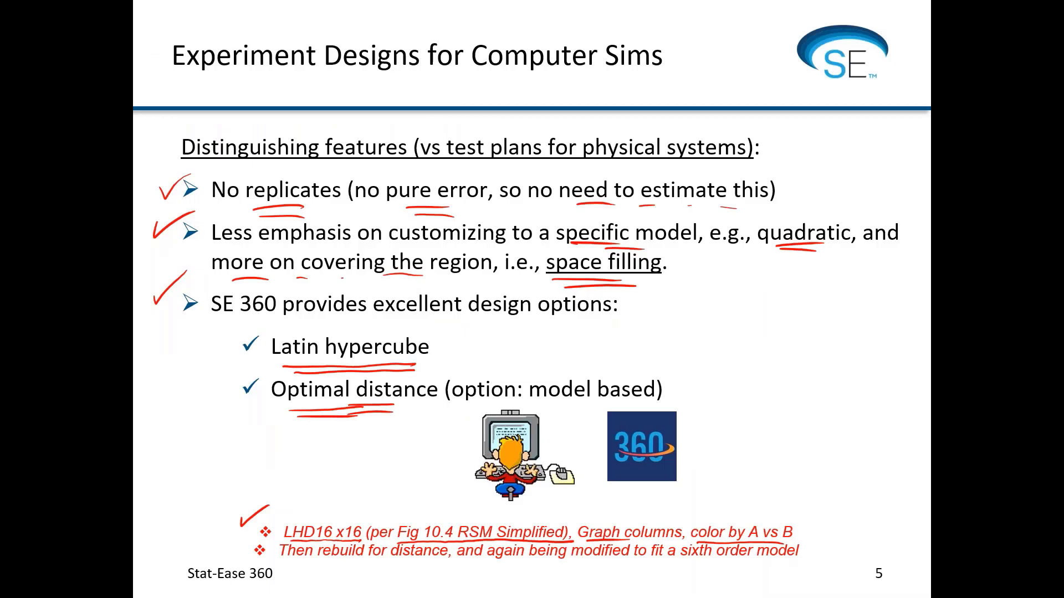
key(alt+Tab)
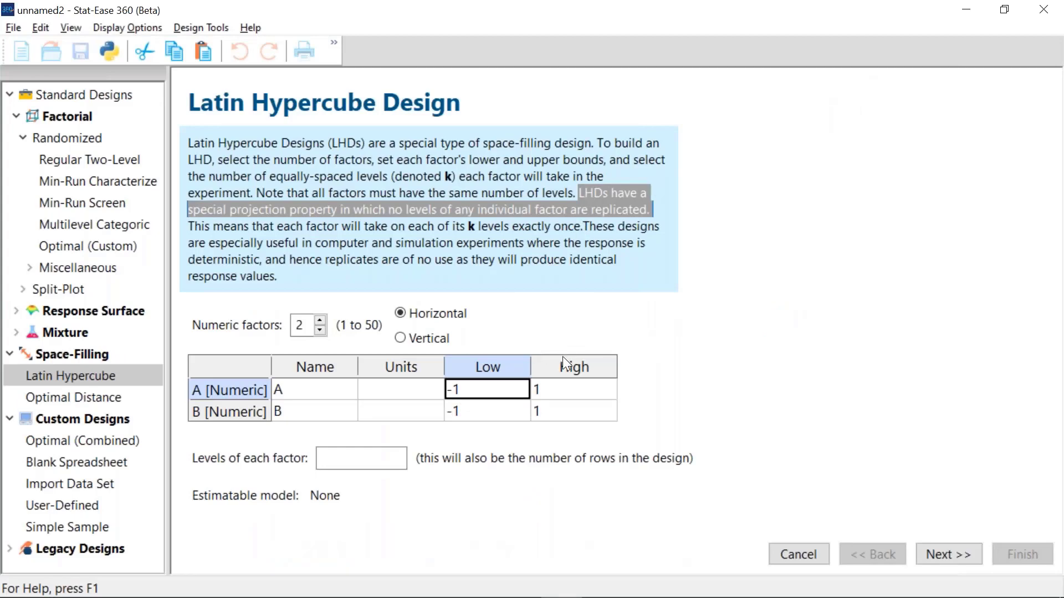
Give both numeric factors, A and B, a low of 1 and a high of 16.
text(1)
click(554, 400)
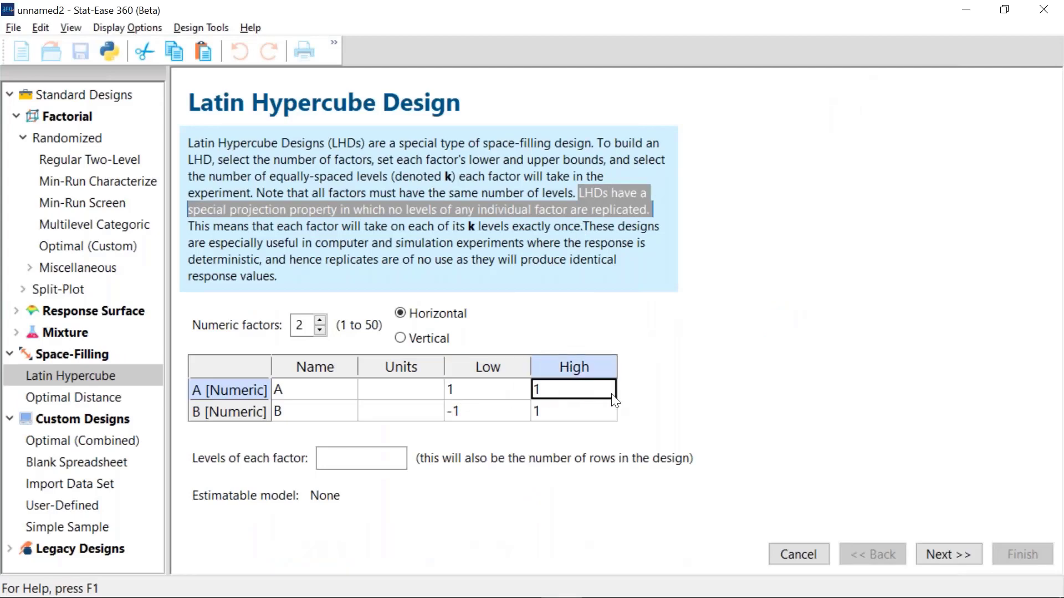
text(16)
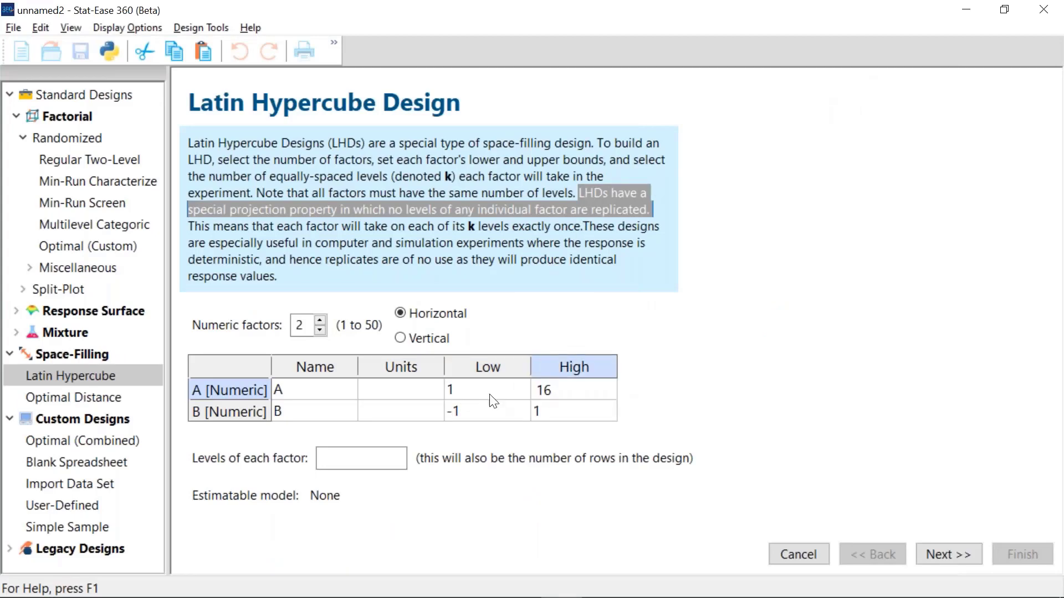
click(471, 410)
text(1)
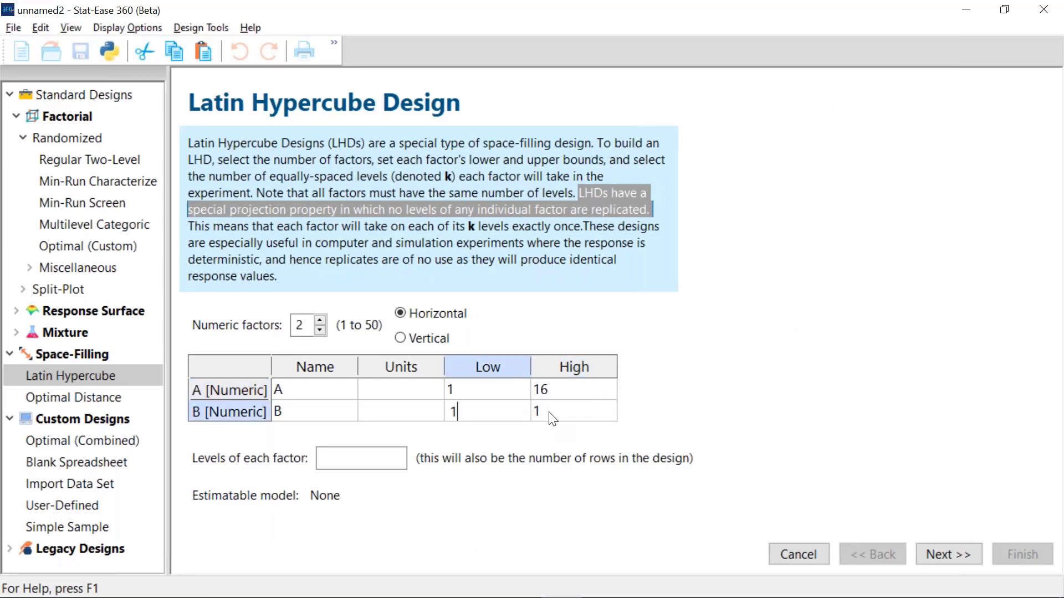
click(551, 413)
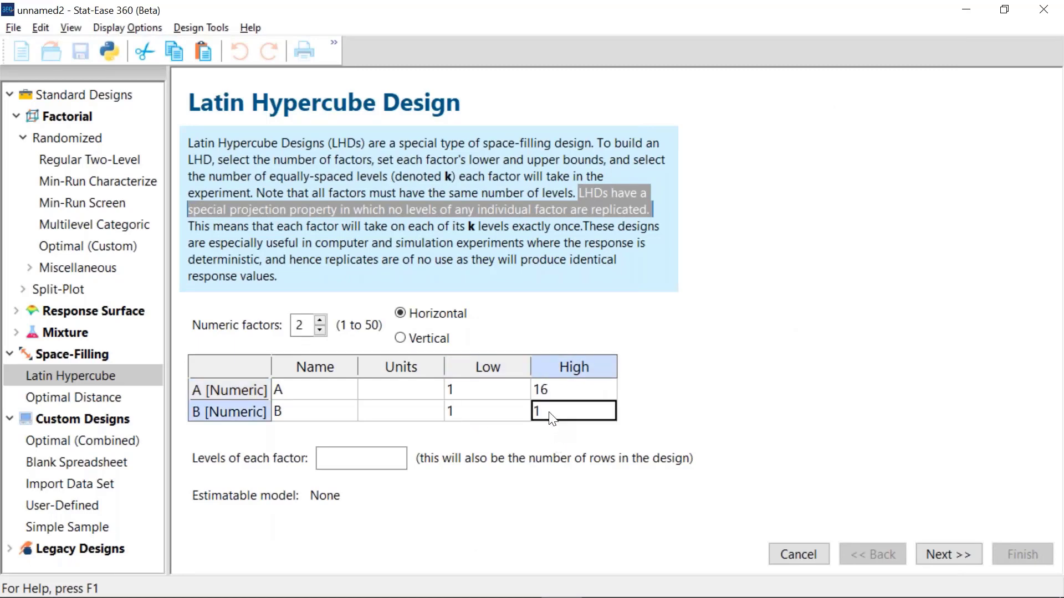
text(16)
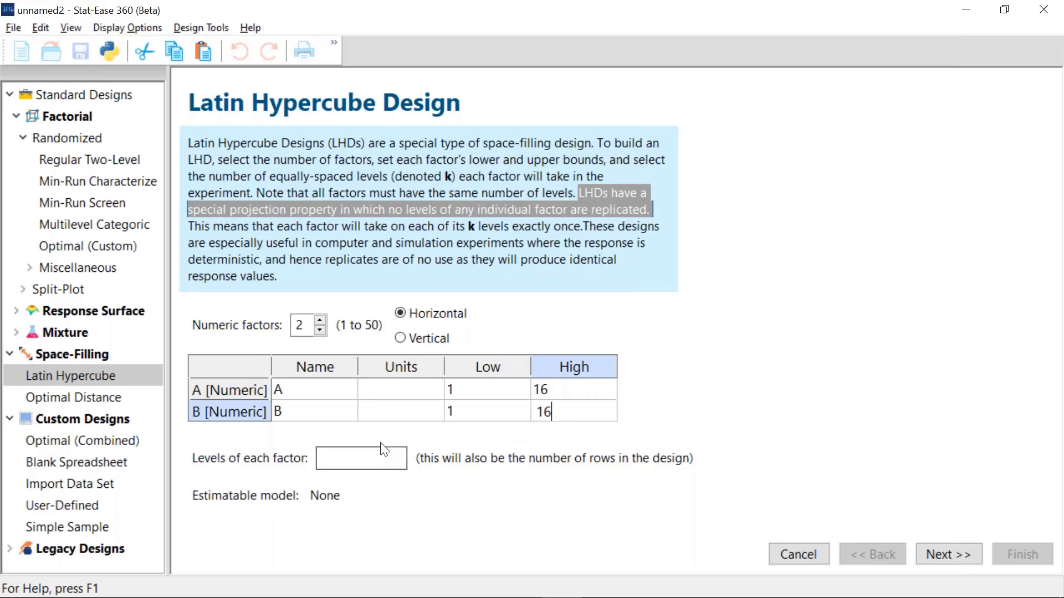
Set the levels of each factor to 16 and finish building the Latin Hypercube design with the default response R1.
click(388, 457)
text(16)
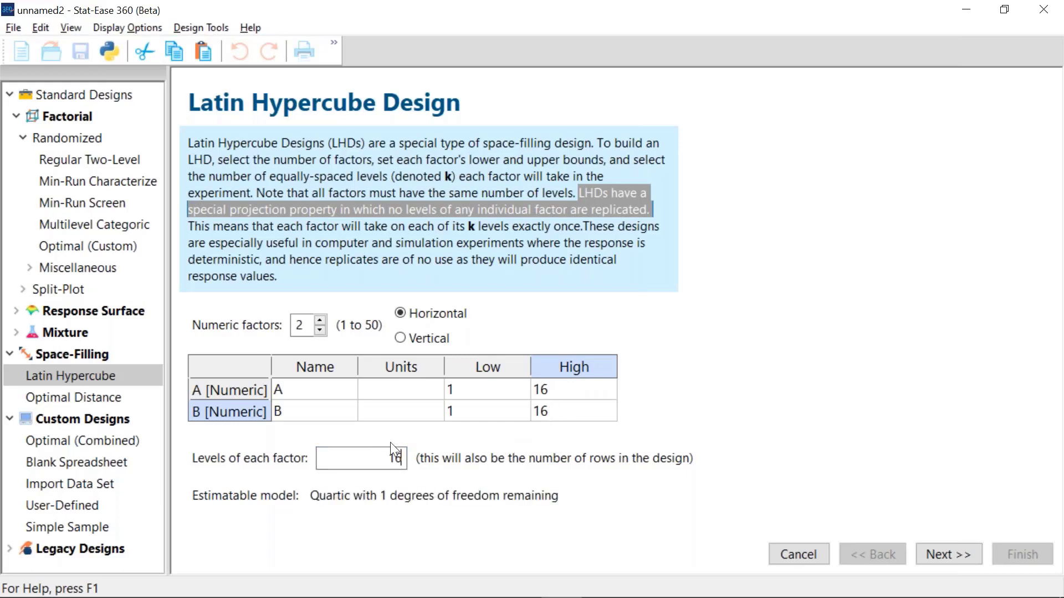
click(953, 556)
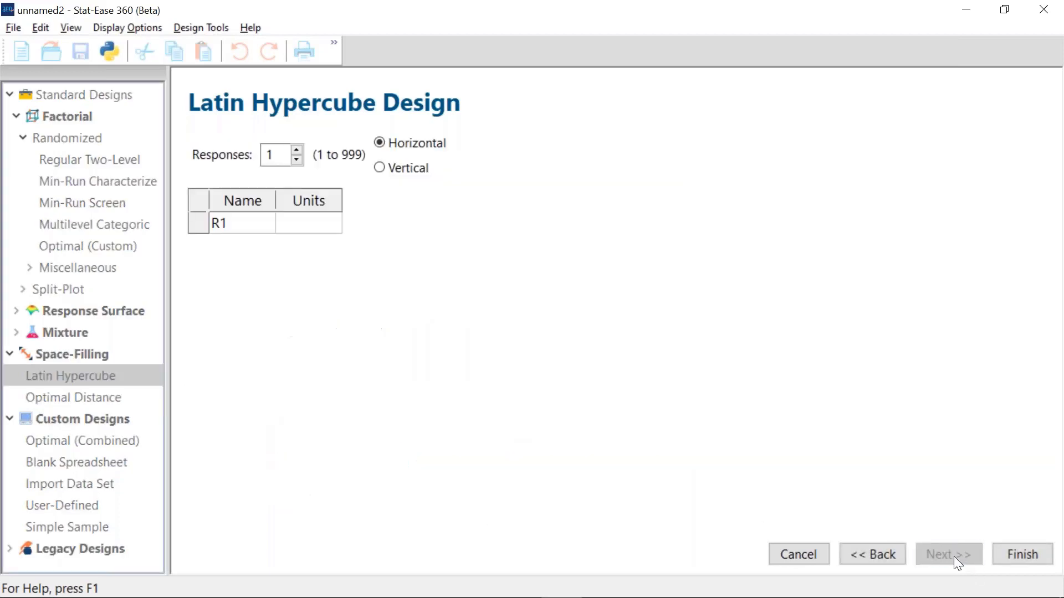
click(231, 232)
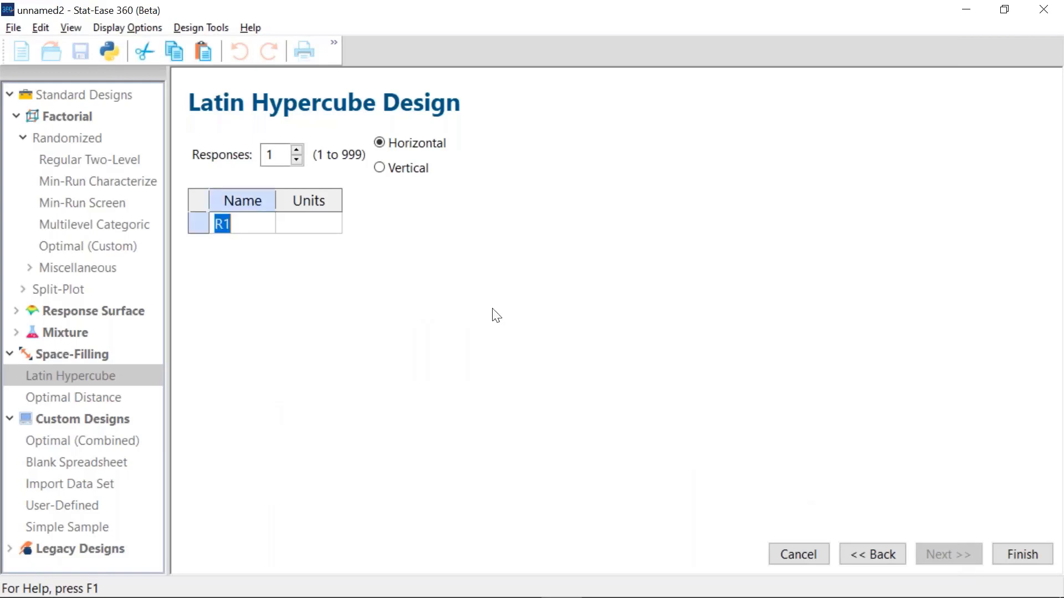
click(1032, 555)
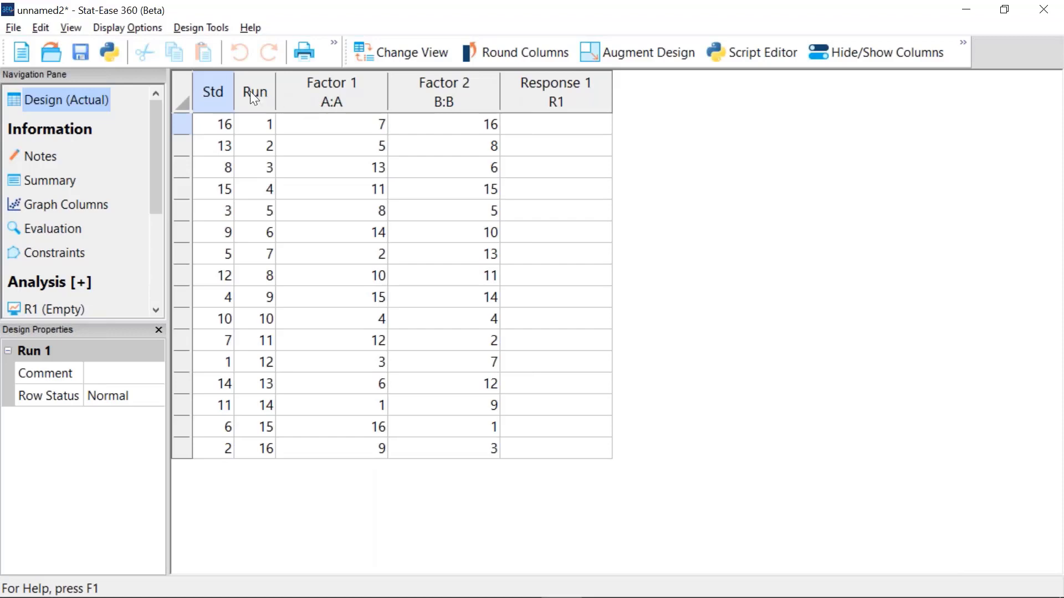
Sort the design runs by ascending standard order and display the column scatterplot of B against A.
right_click(214, 89)
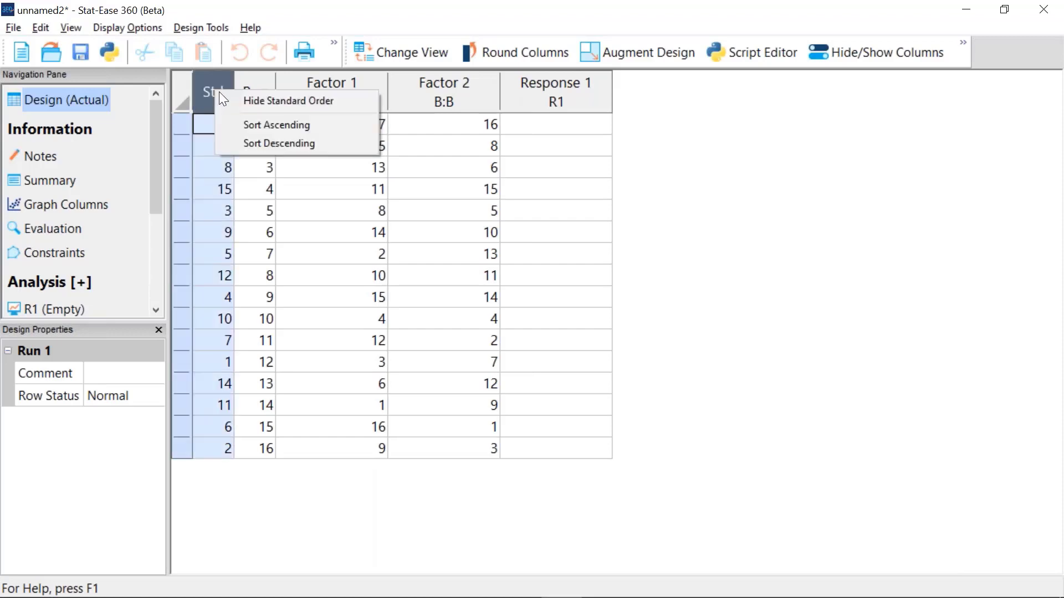
click(267, 123)
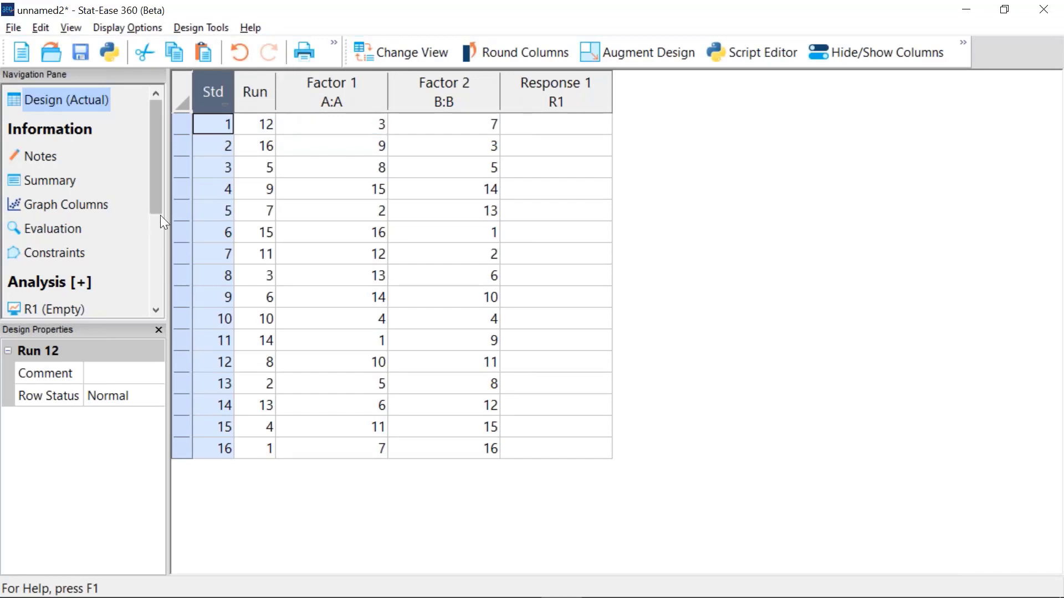
click(71, 204)
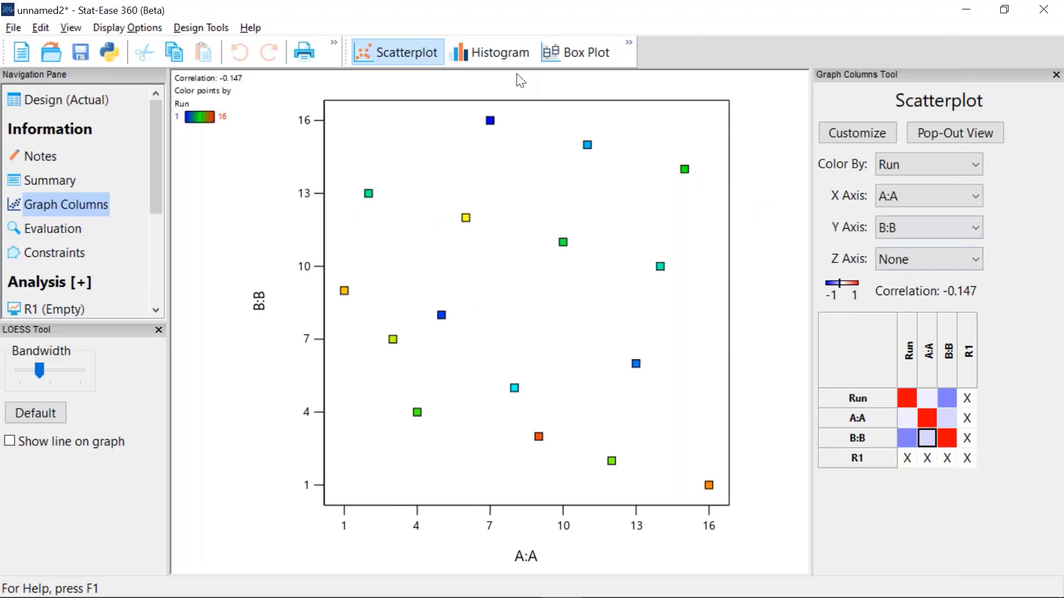
Color the scatterplot points by factor A, and switch the coloring to factor B.
click(977, 165)
click(913, 292)
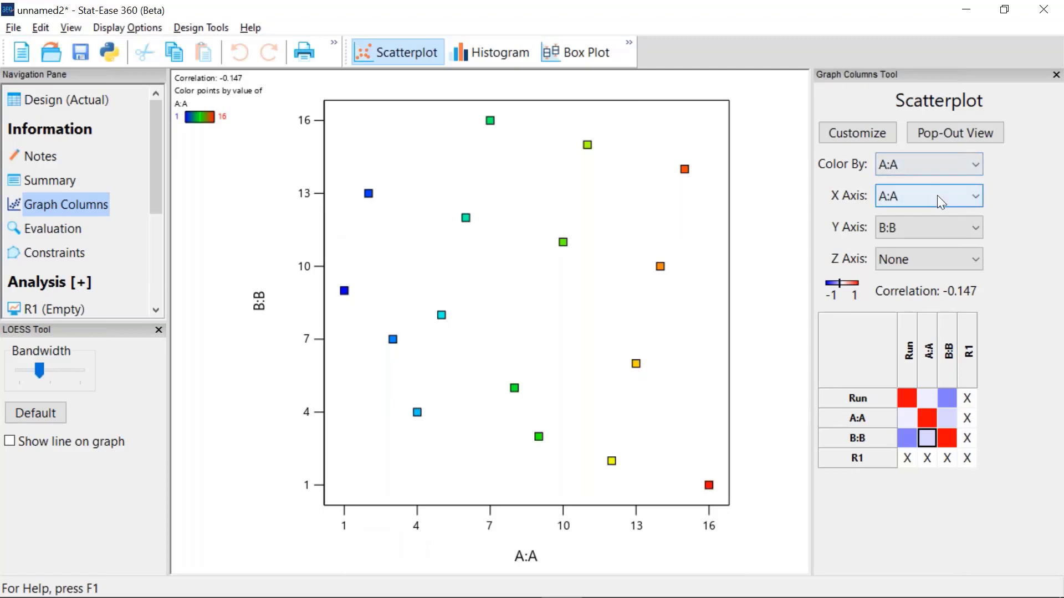
click(959, 164)
click(892, 301)
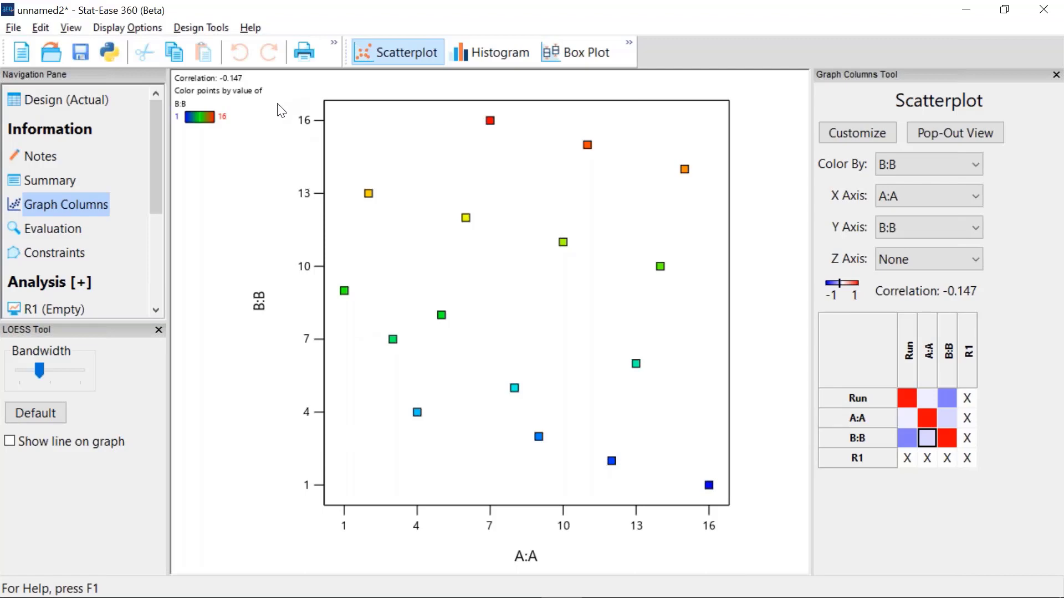
Start a new design without saving the current one, and choose the Optimal Distance space-filling design type.
key(alt+Tab)
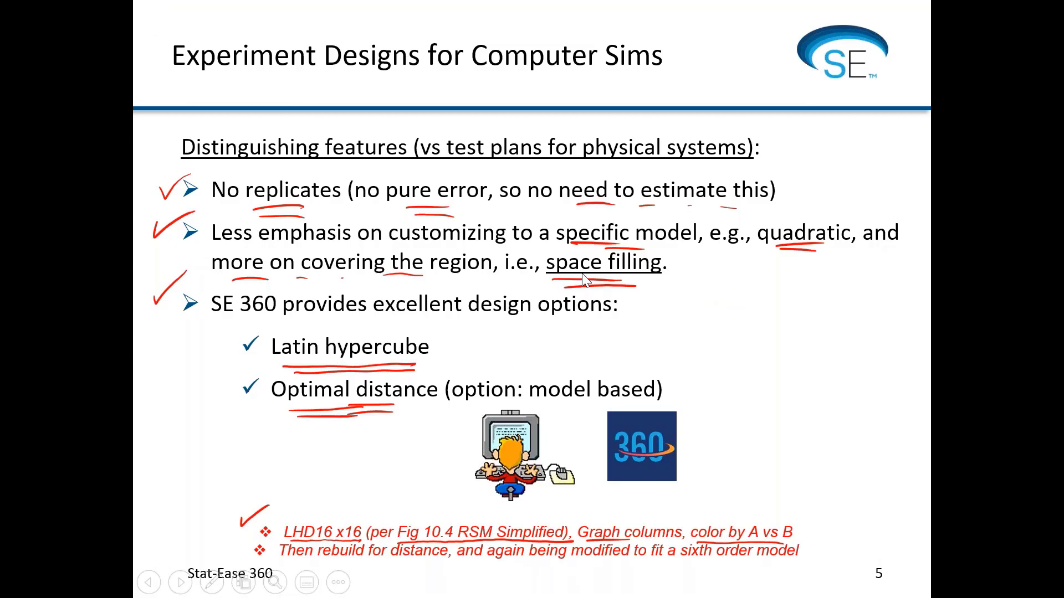
key(alt+Tab)
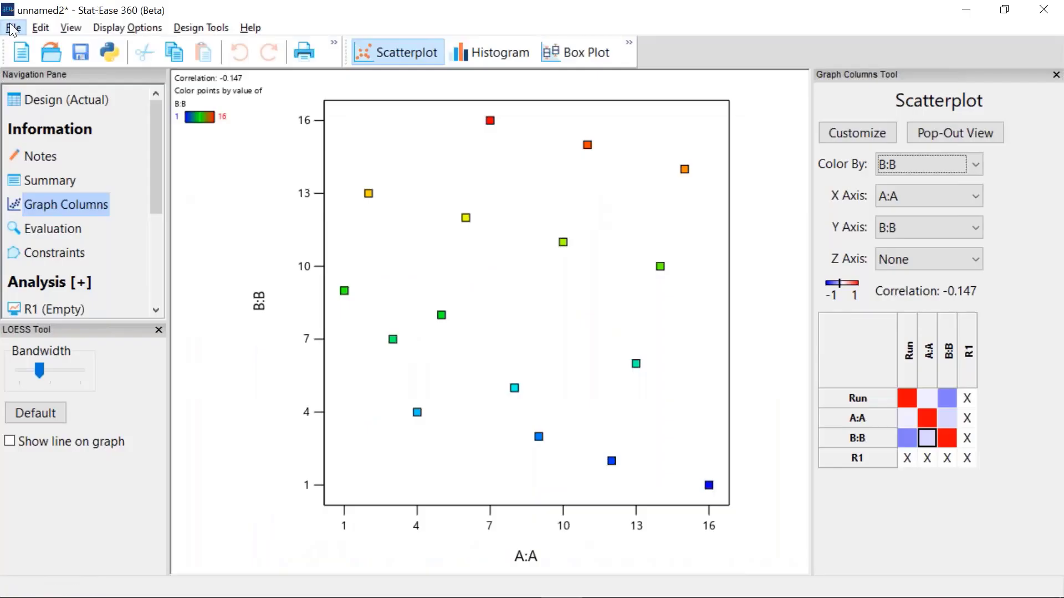
click(13, 28)
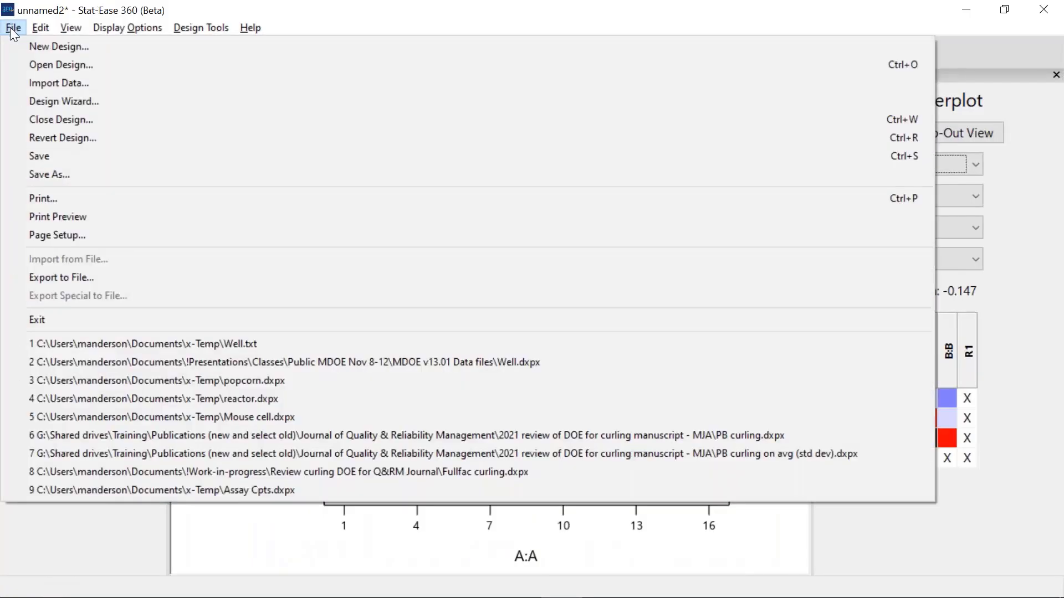
click(41, 46)
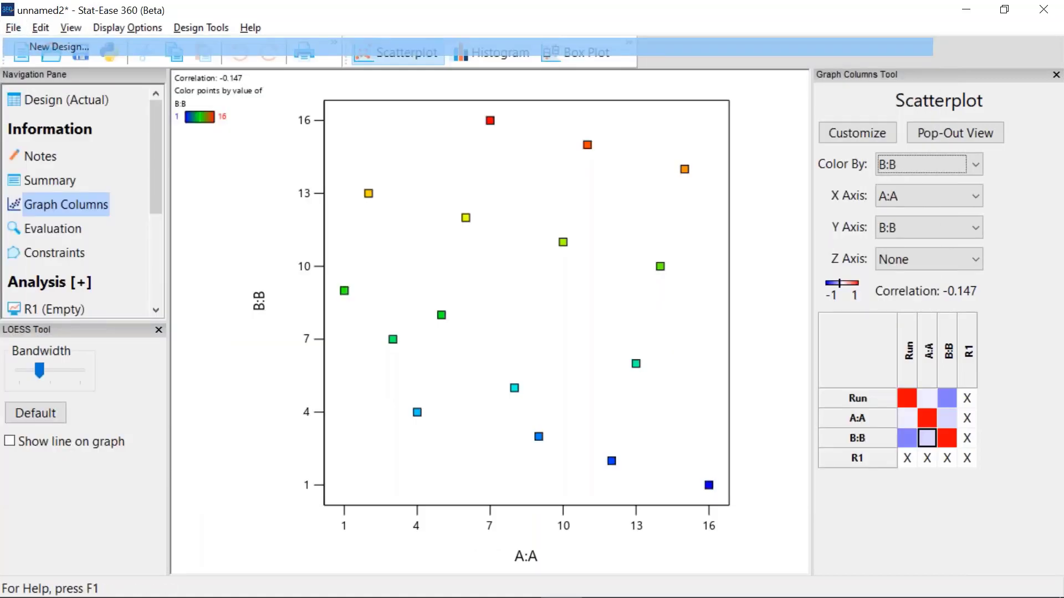
click(531, 307)
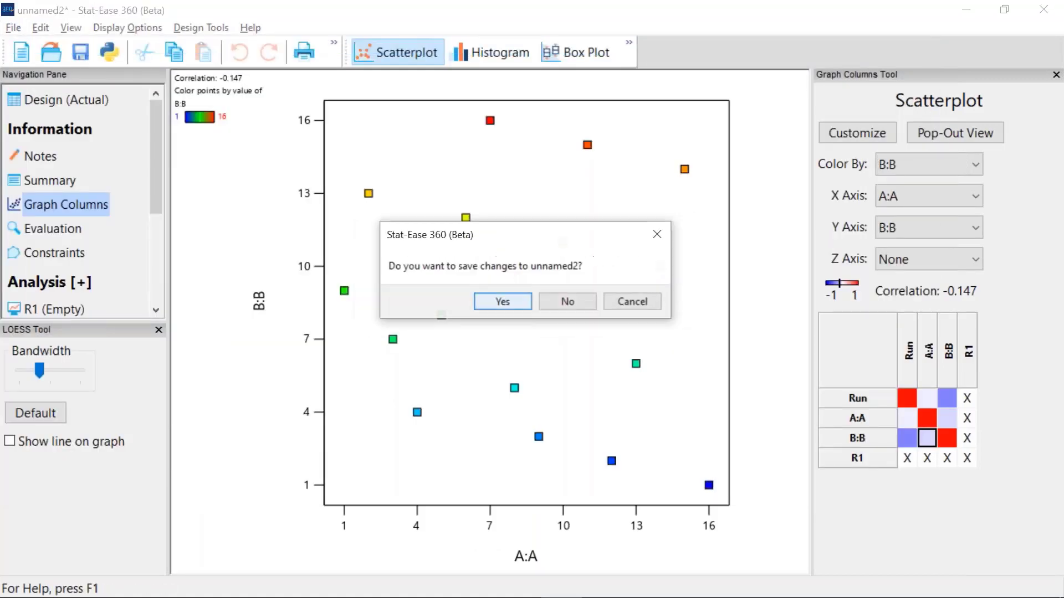
click(568, 301)
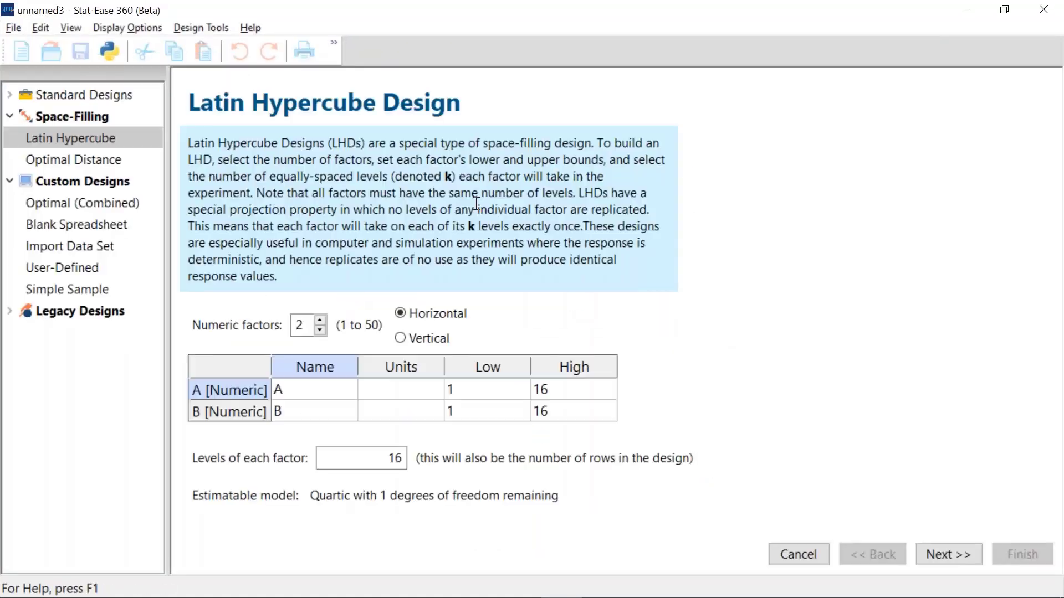
click(94, 162)
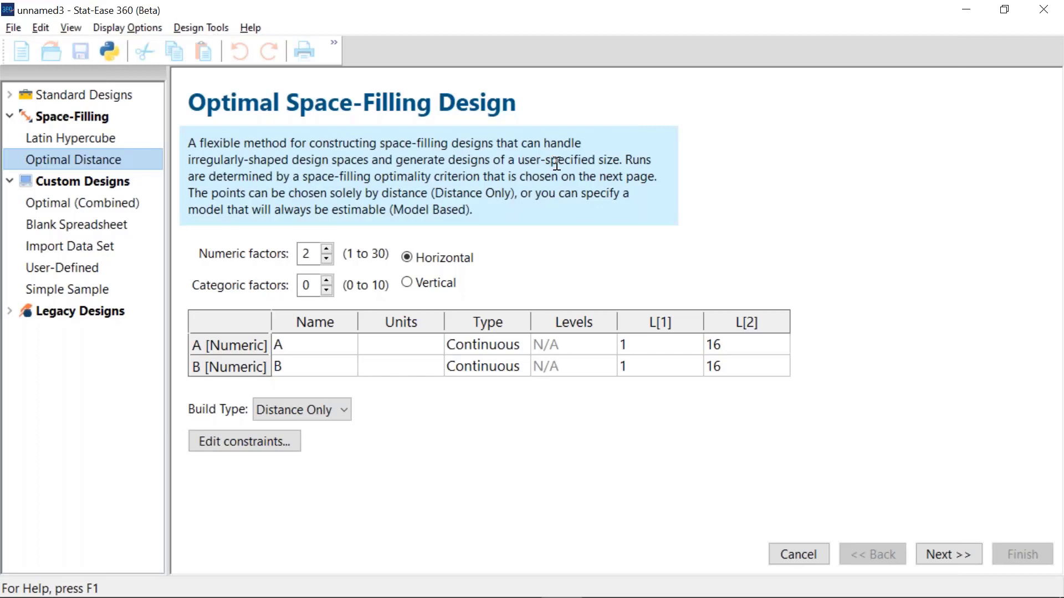
Keep the Distance Only build type and set the number of space-filling points to 16.
click(332, 411)
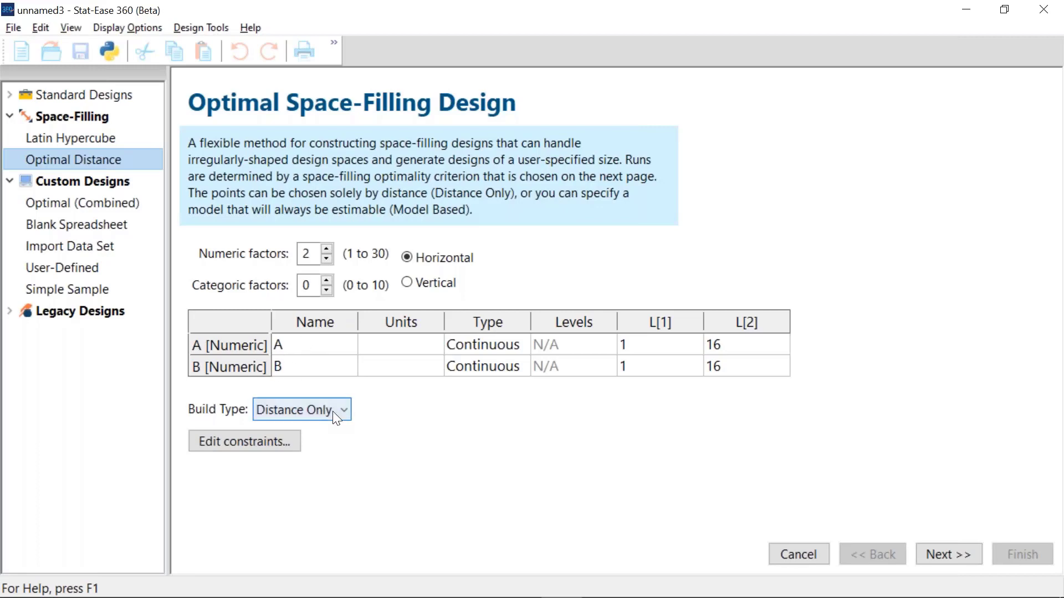
click(332, 410)
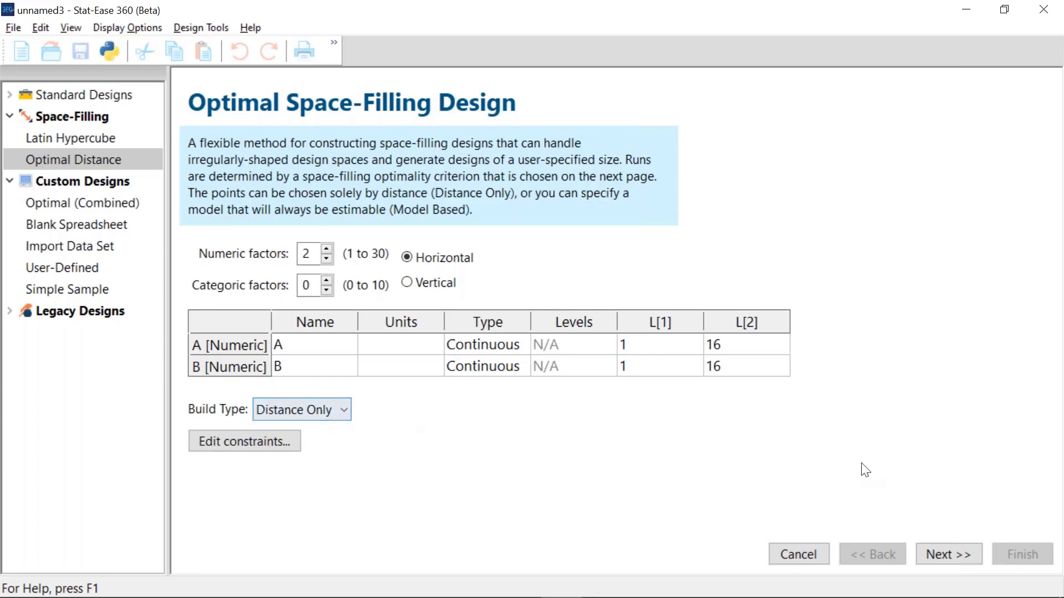
click(953, 550)
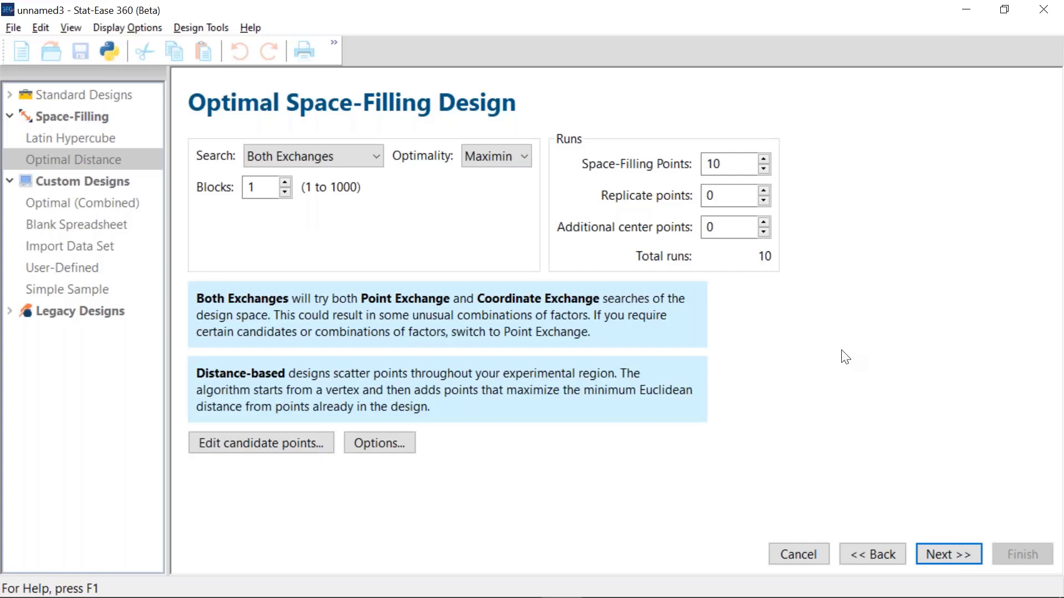
click(764, 160)
click(764, 160)
click(764, 161)
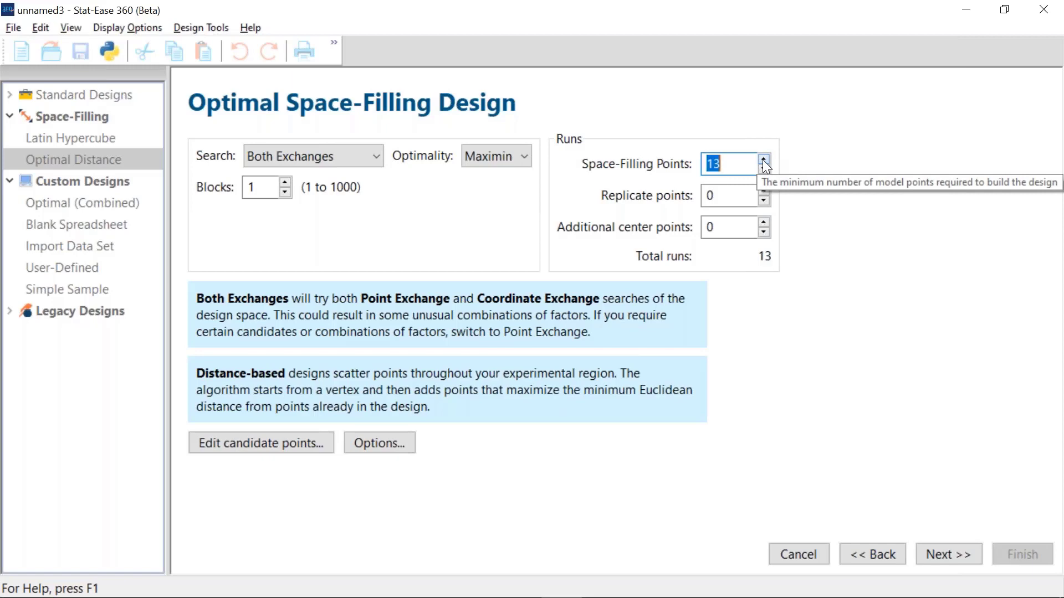
click(764, 160)
click(764, 160)
click(763, 160)
click(764, 160)
click(763, 165)
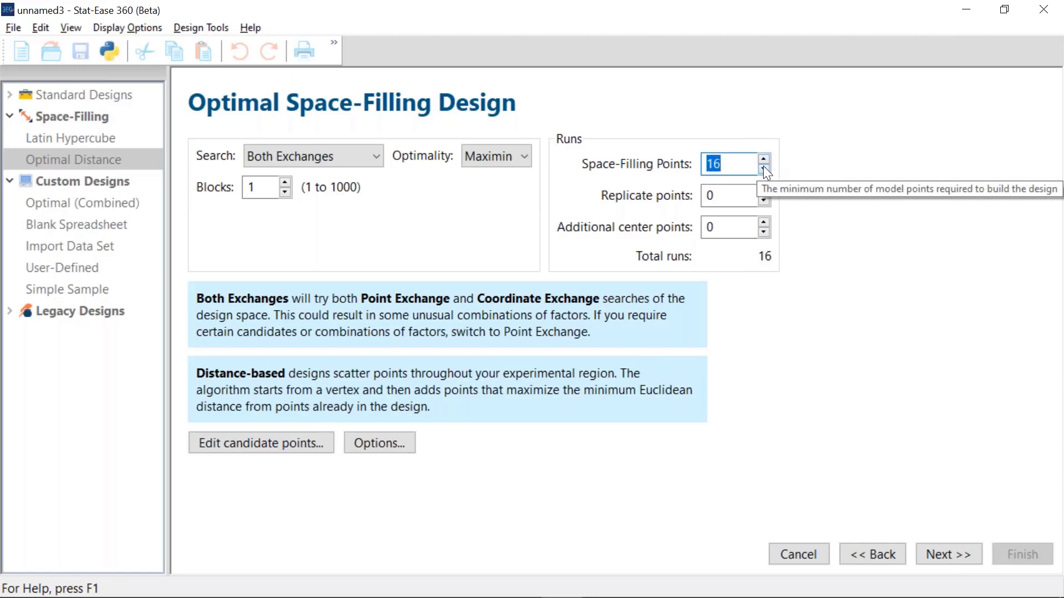
Return to the factor setup, change the build type to Model Based, and continue to the search and run settings.
click(877, 549)
click(330, 405)
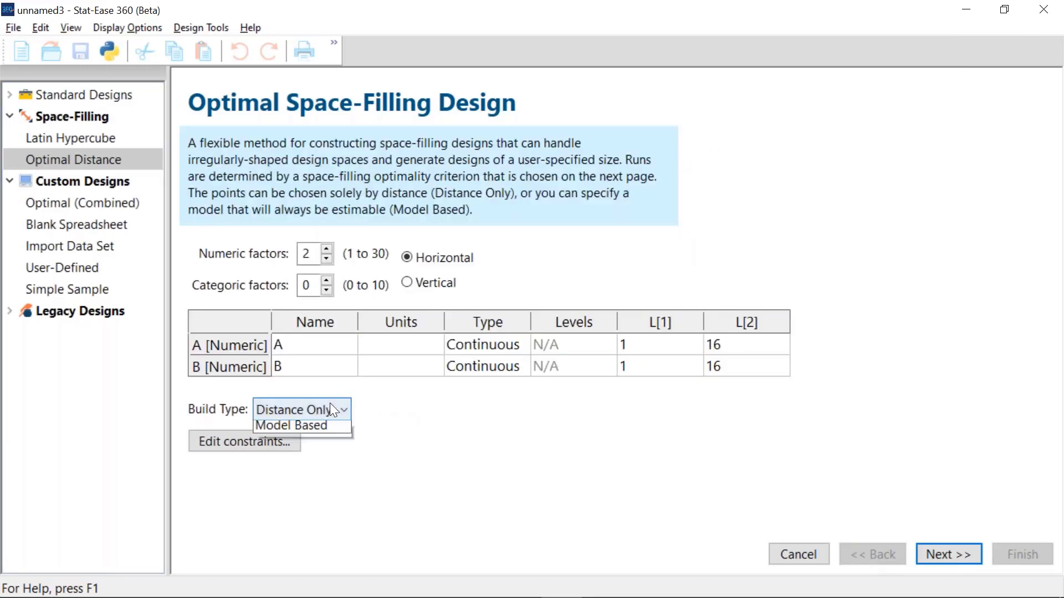
click(326, 448)
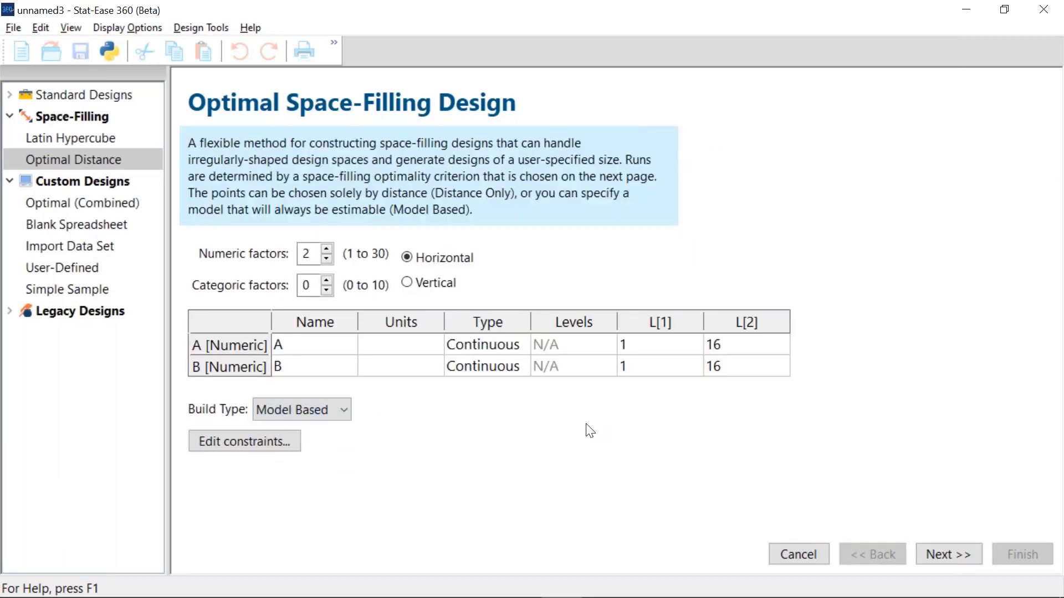
click(953, 553)
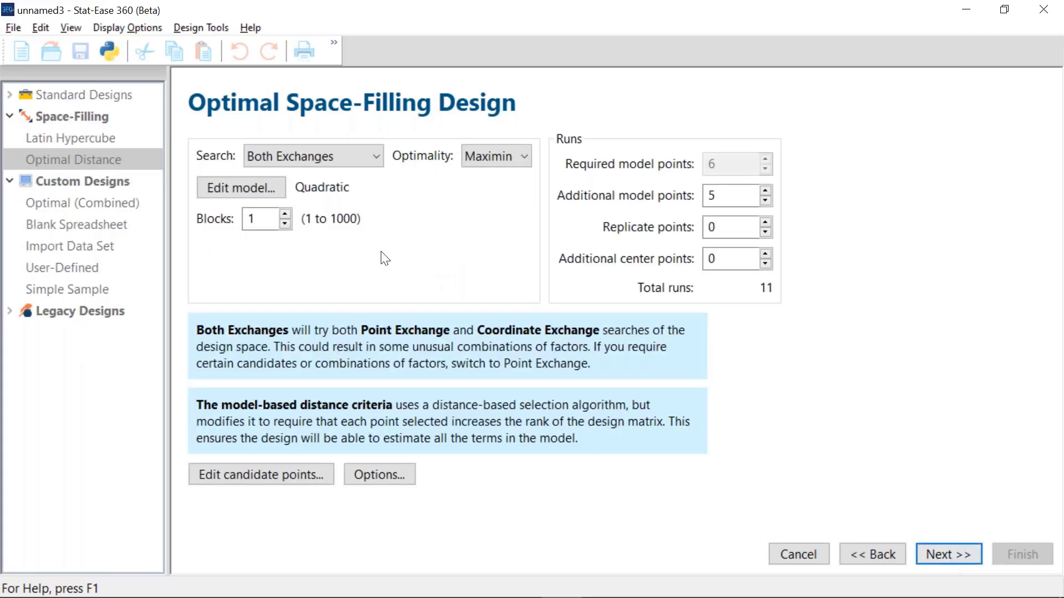
Set the design's base model to a Sixth process order and accept the switch to Coordinate Exchange.
click(251, 188)
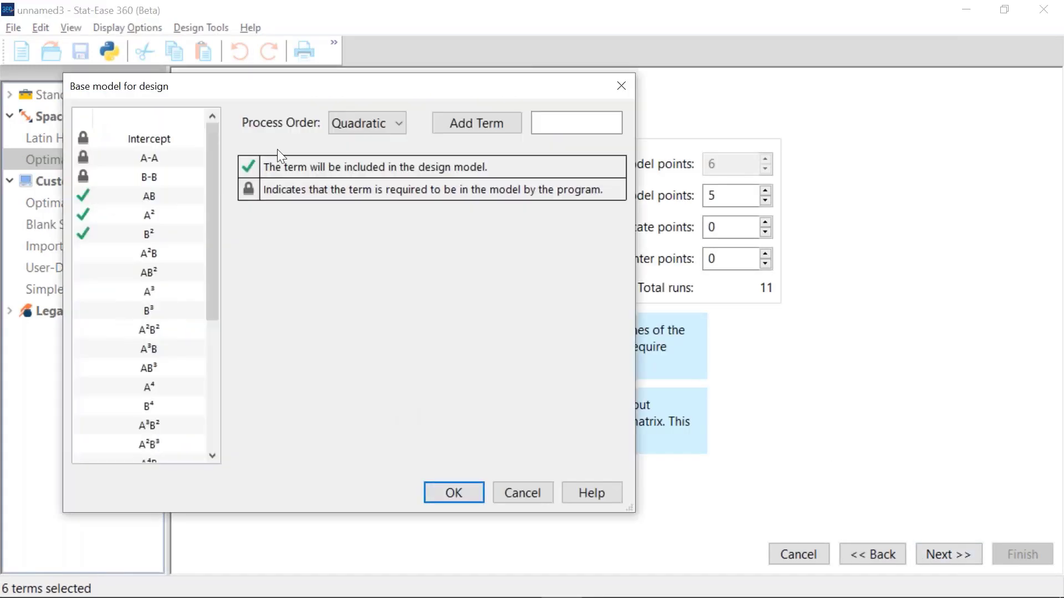
click(375, 123)
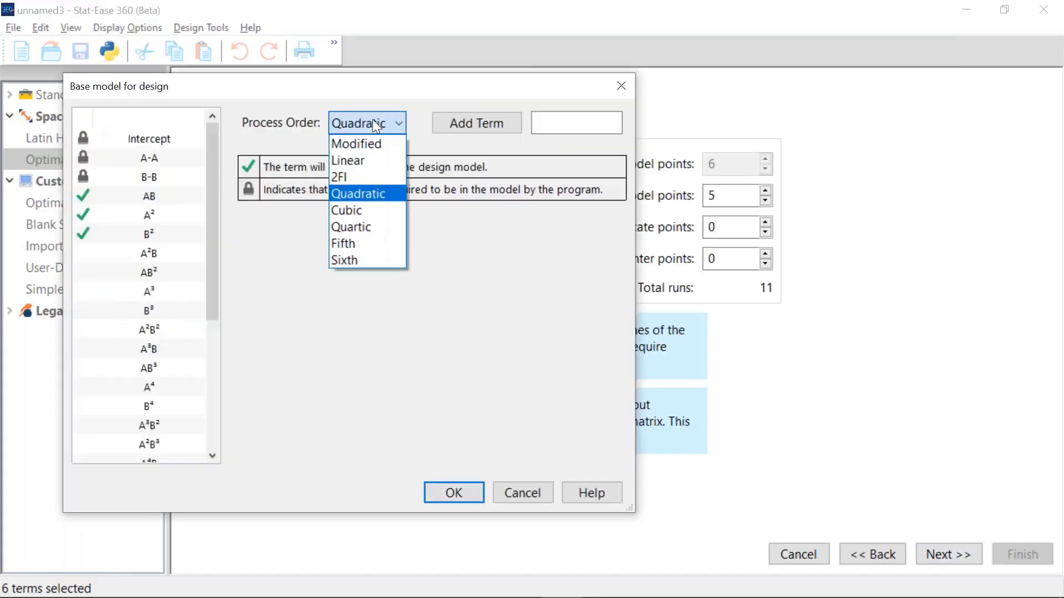
click(357, 259)
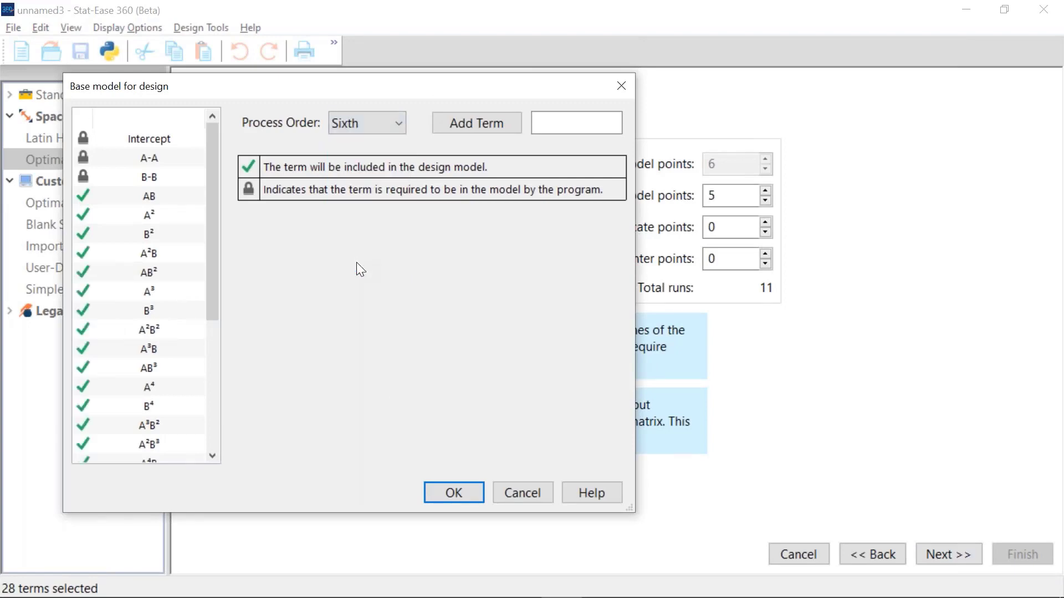
click(451, 499)
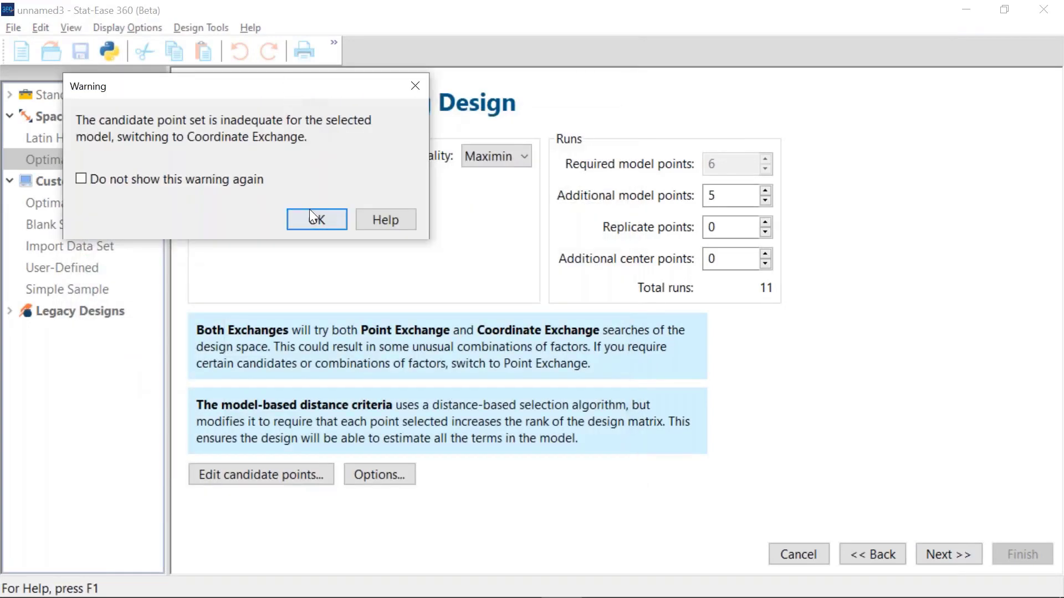
click(312, 217)
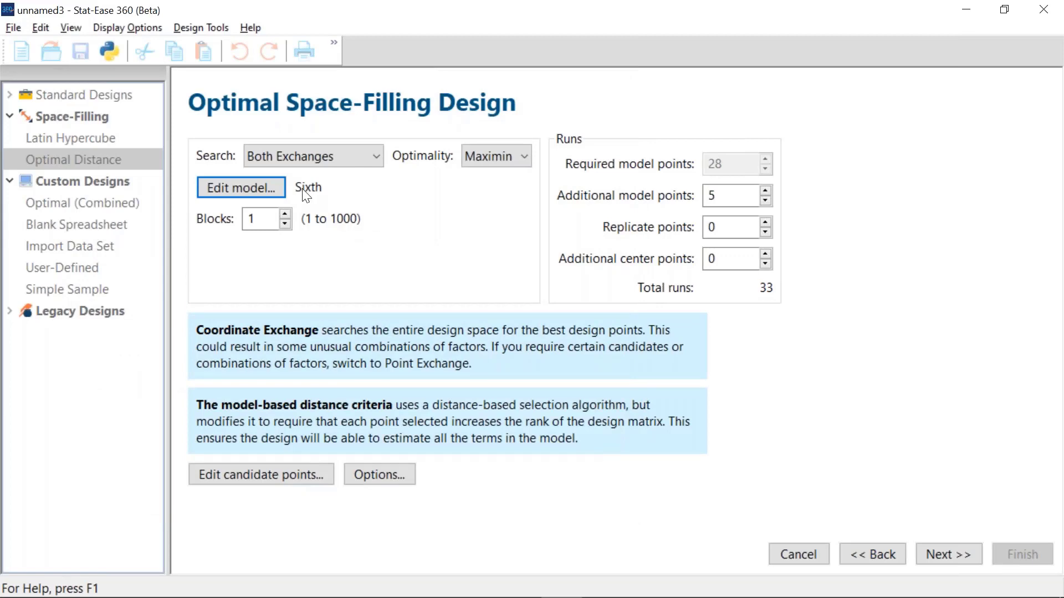
Finish building the model-based design with the default response and display the column scatterplot of B against A.
click(952, 556)
click(1022, 554)
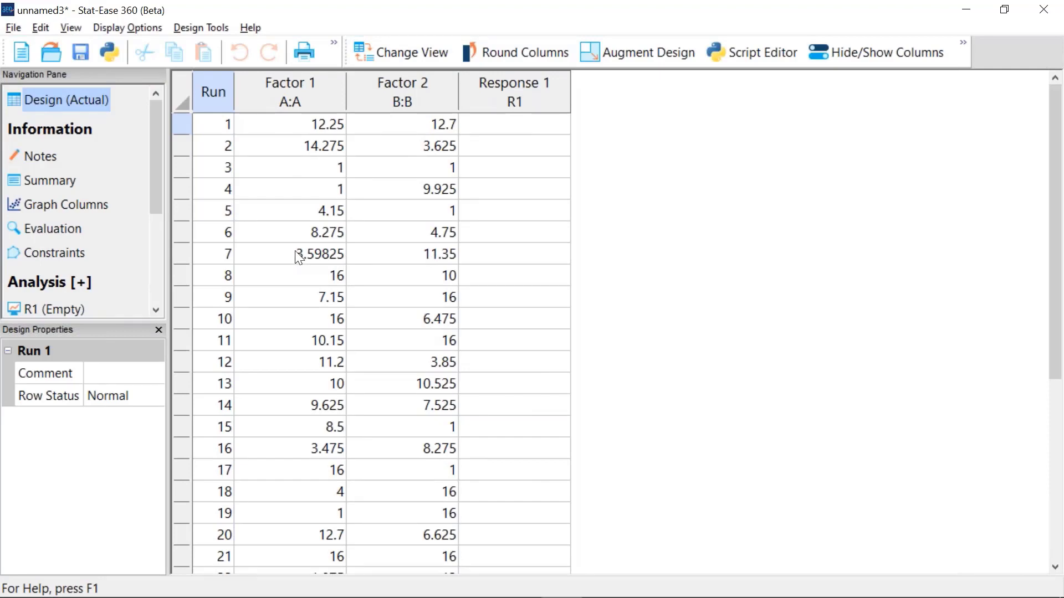
click(71, 204)
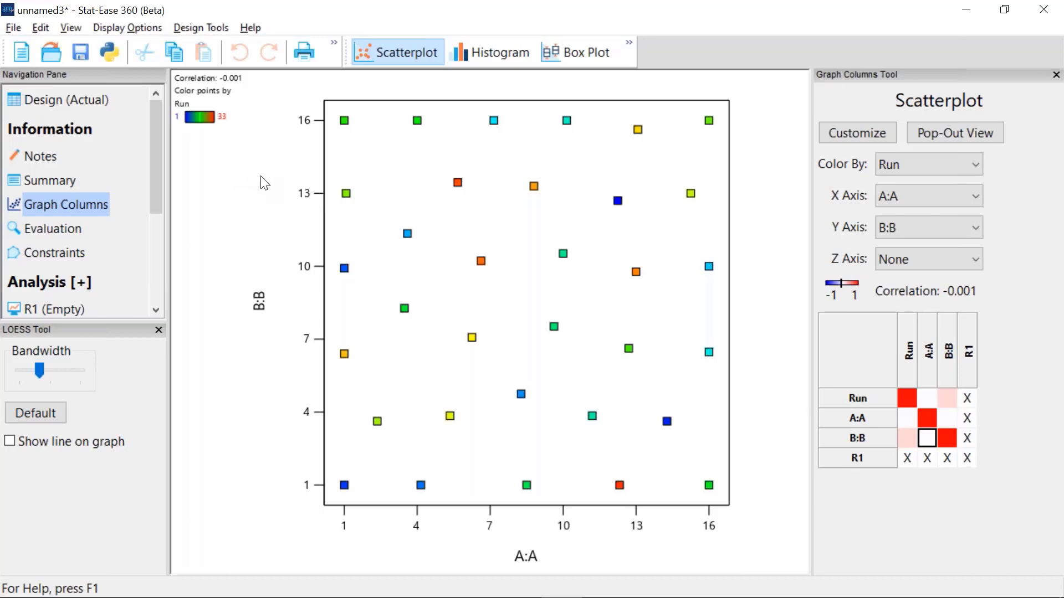
Switch to the PowerPoint slide show.
key(alt+Tab)
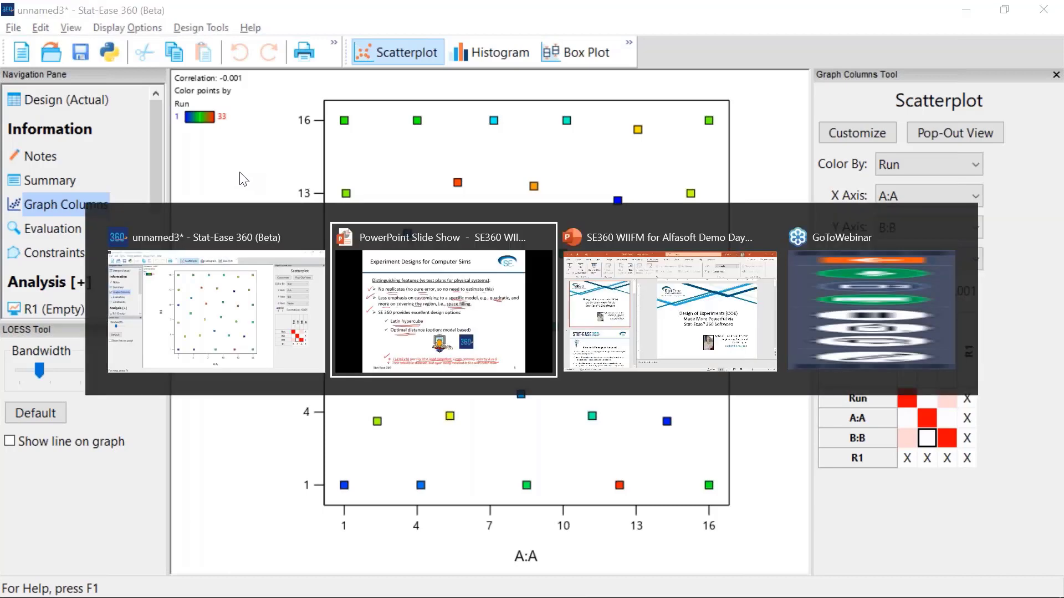
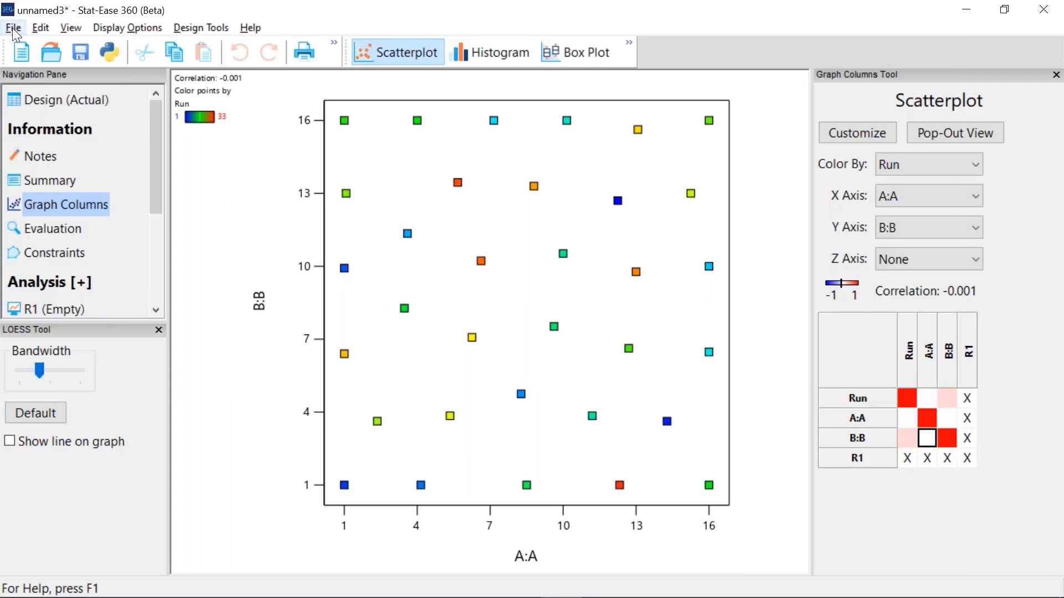
Close the current design without saving its changes.
click(13, 28)
click(55, 119)
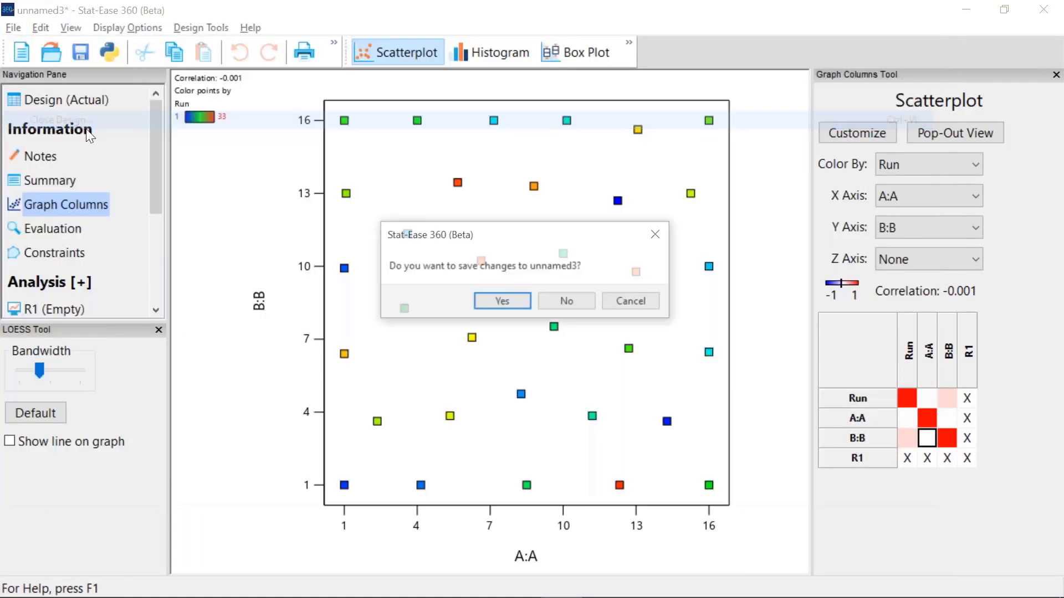
click(573, 297)
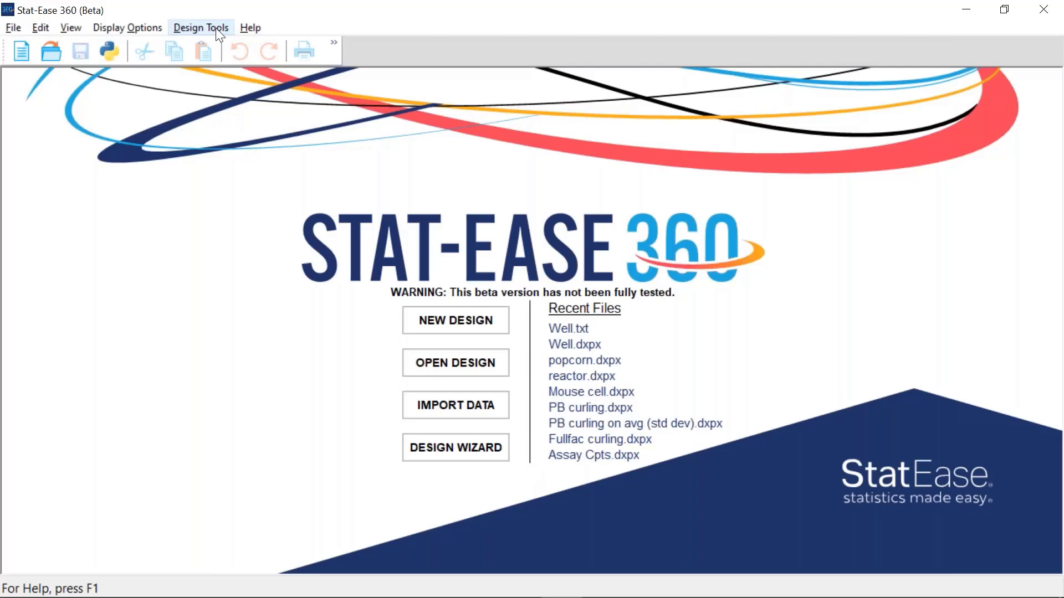
Open the help tutorial "Gaussian Process Models - Gas Station".
click(251, 28)
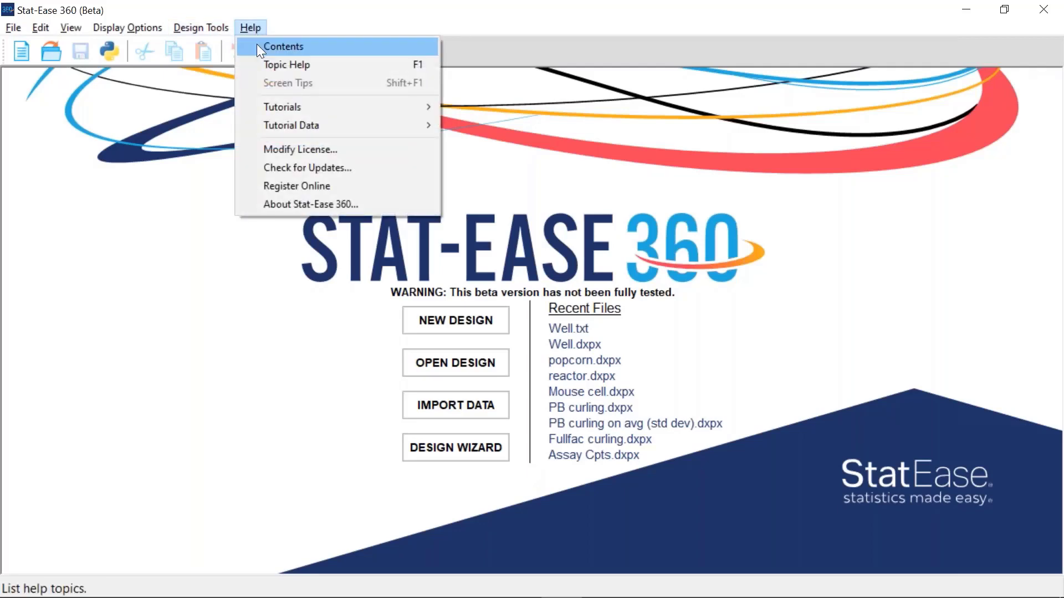
mouse_move(281, 107)
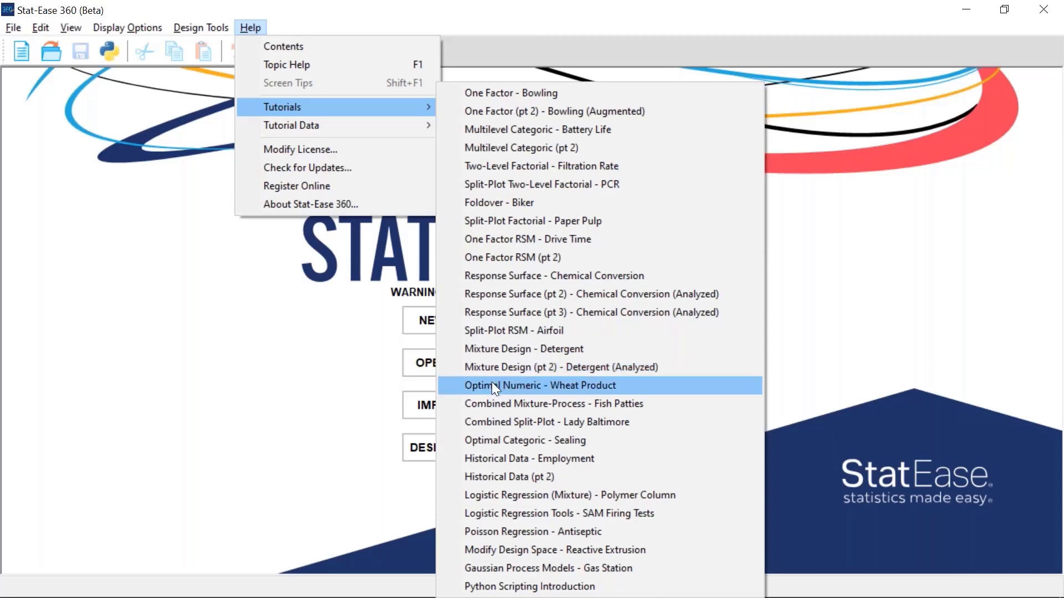
click(531, 568)
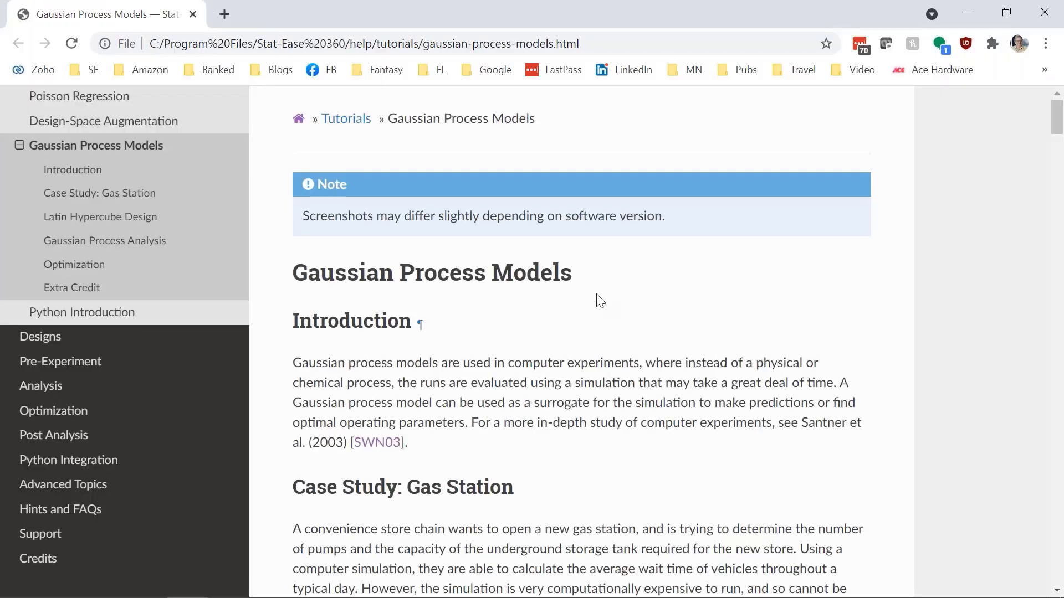
Read the tutorial's introduction and gas station case study, highlighting the "Case Study: Gas Station" and "Latin Hypercube Design" headings.
scroll(509, 366, down, 1)
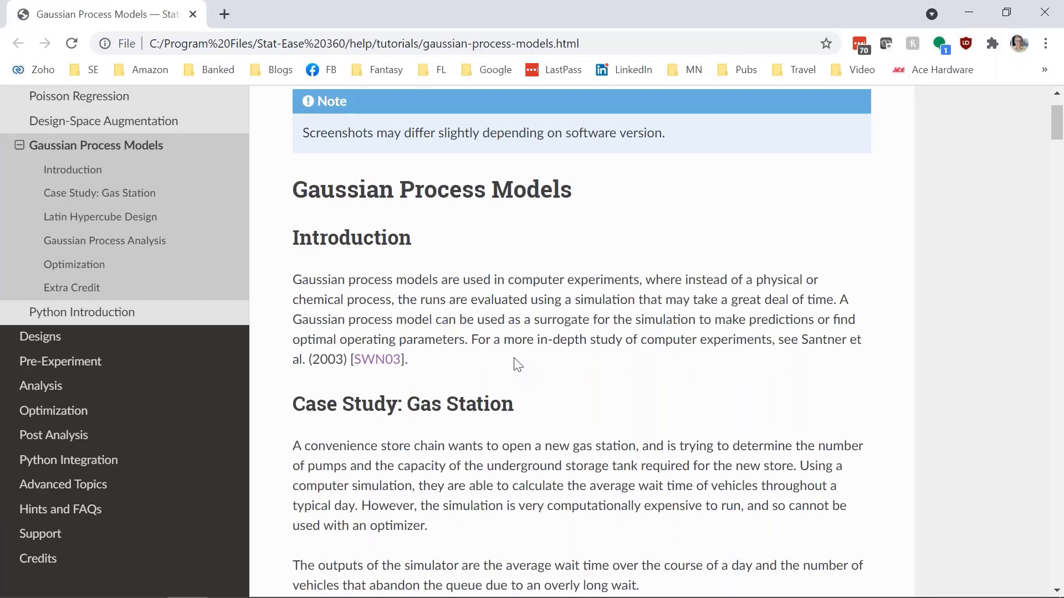
scroll(514, 365, down, 1)
scroll(515, 358, down, 1)
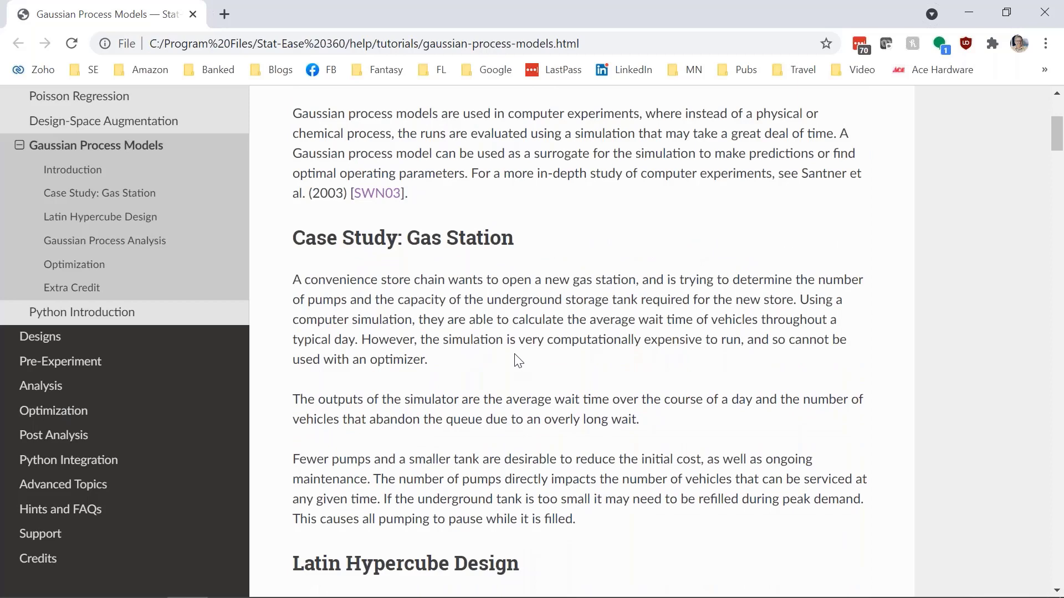
scroll(517, 360, down, 1)
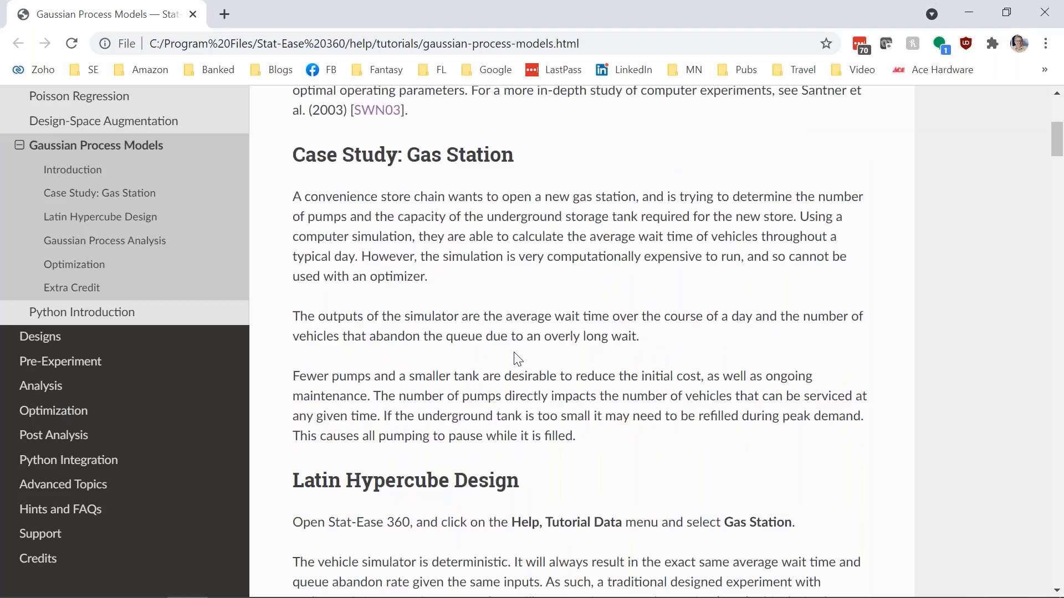
drag(519, 157, 264, 152)
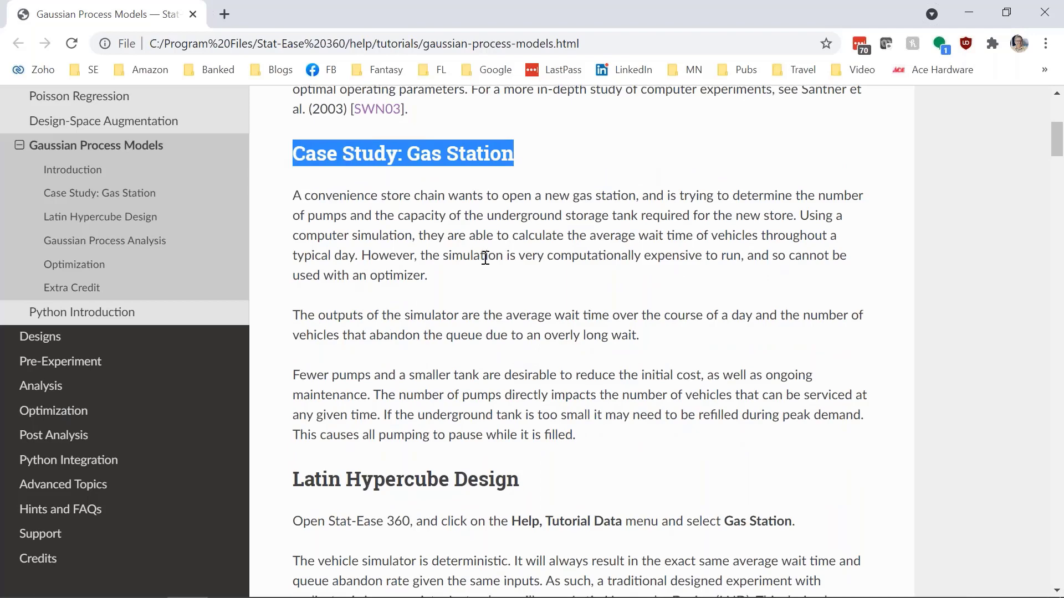
scroll(487, 257, down, 3)
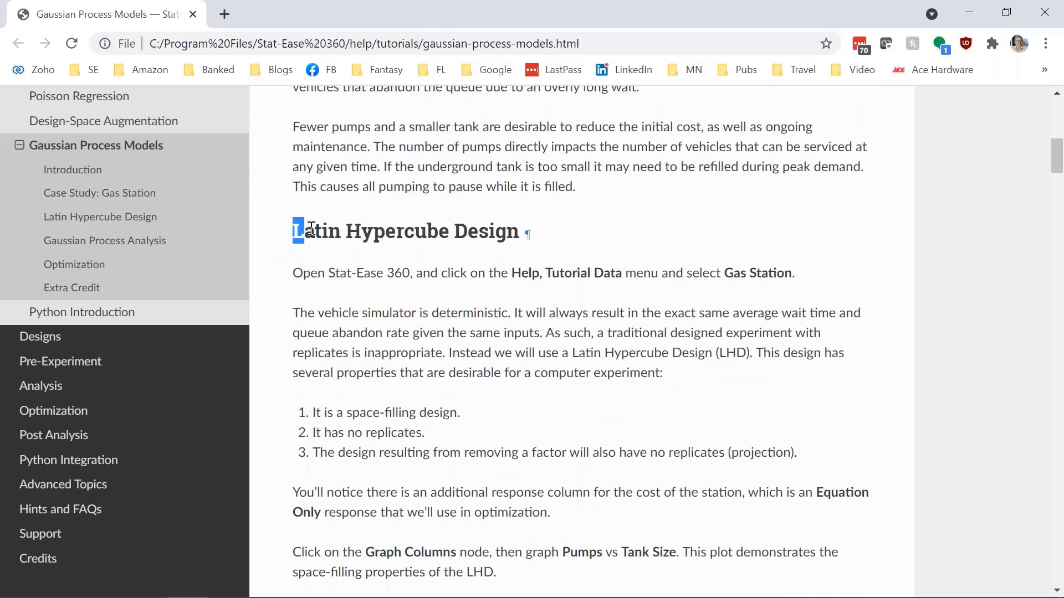
drag(292, 231, 524, 241)
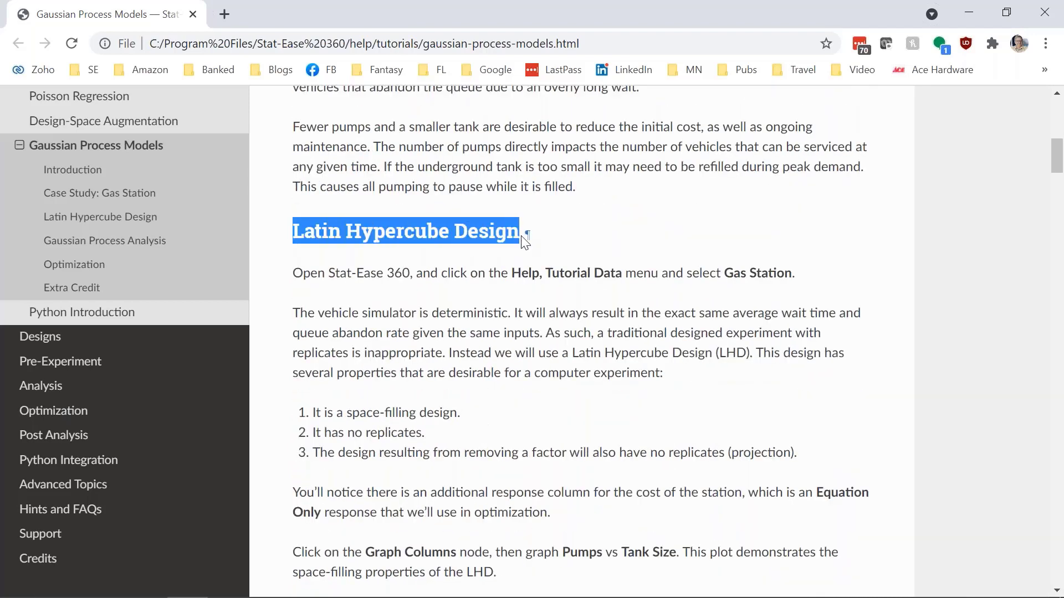
click(463, 280)
Examine the tutorial's Pumps versus Tank Size scatterplot, the Gaussian Process analysis setup, and the average wait time surface plot.
scroll(463, 281, down, 3)
scroll(464, 280, down, 4)
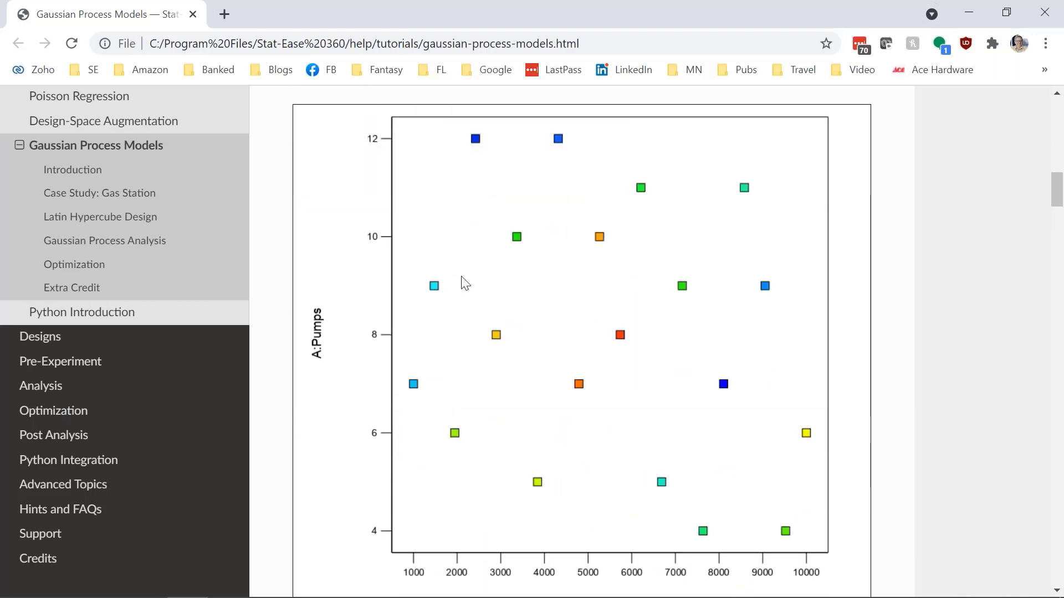
scroll(465, 283, down, 1)
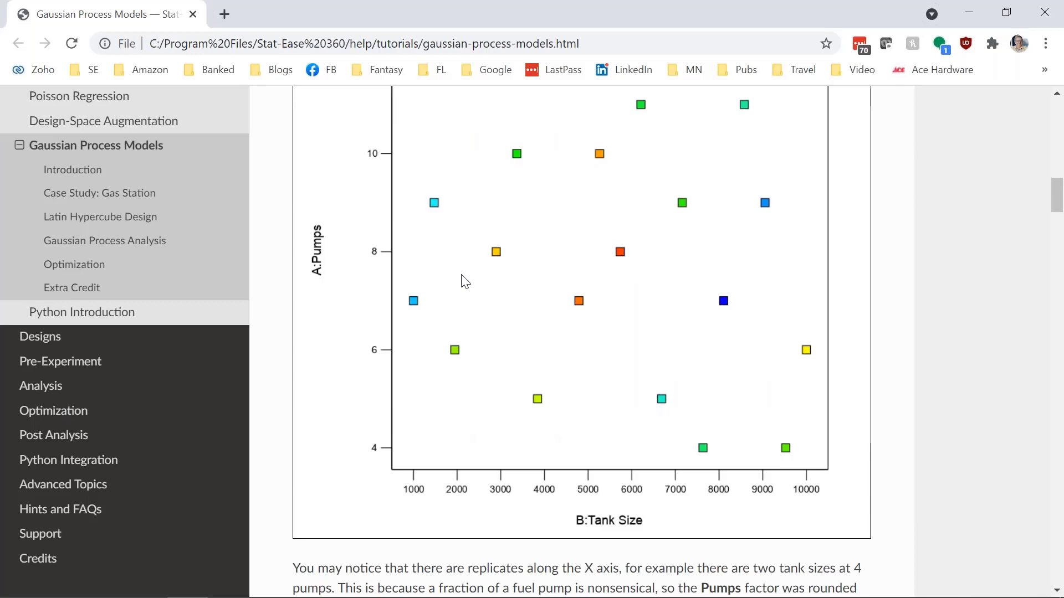
scroll(465, 282, down, 4)
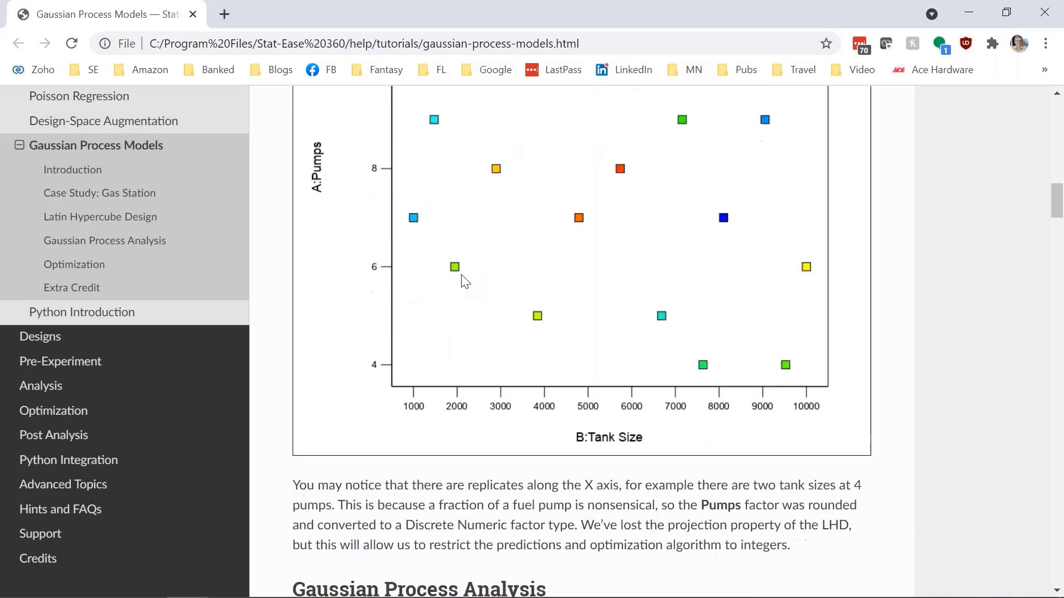
scroll(464, 281, down, 4)
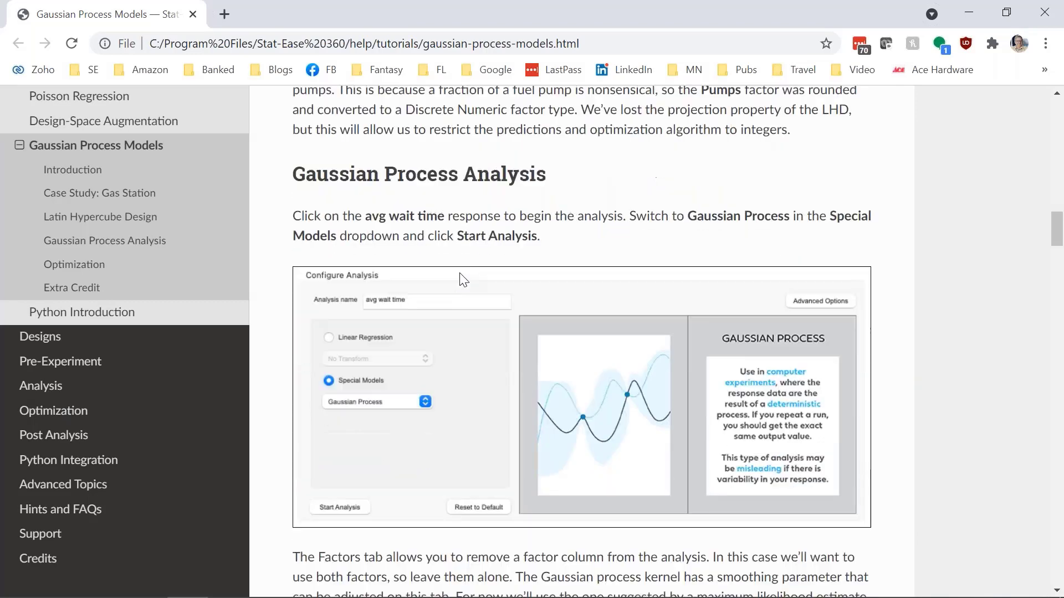
scroll(464, 280, down, 1)
scroll(463, 280, down, 6)
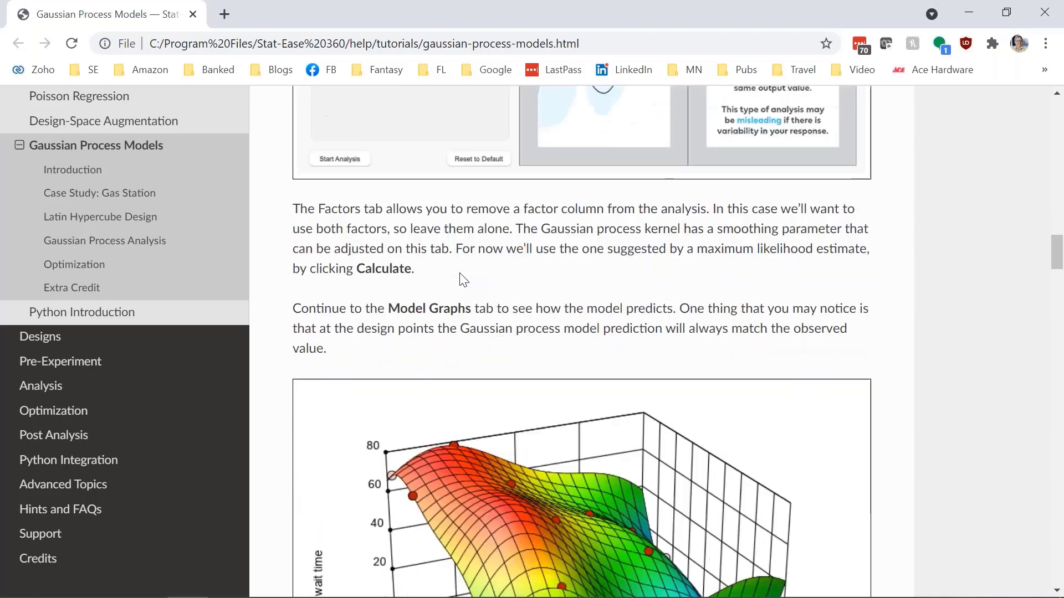
scroll(460, 278, down, 1)
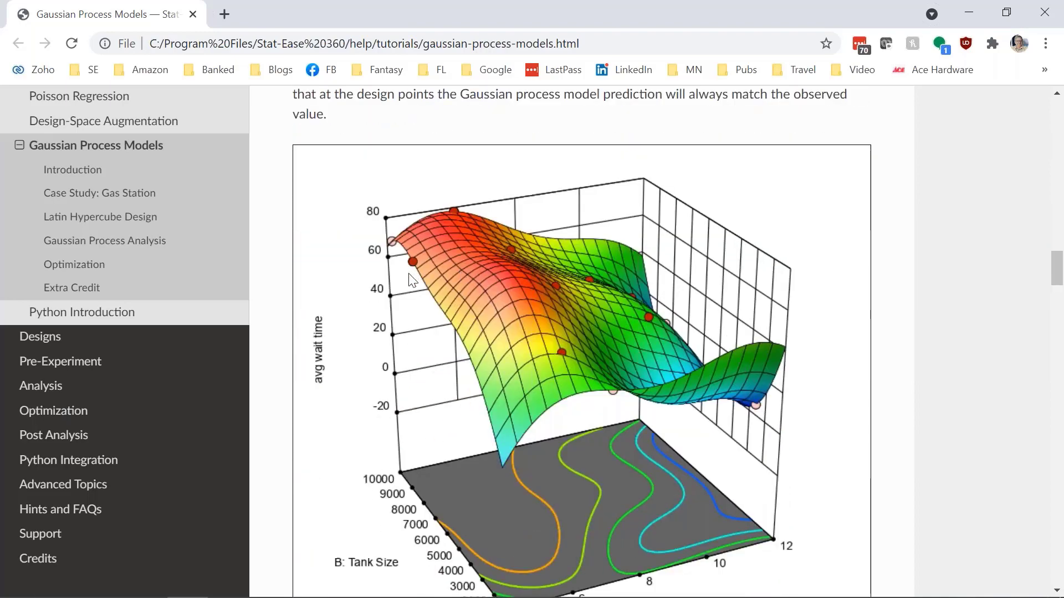
scroll(409, 277, down, 1)
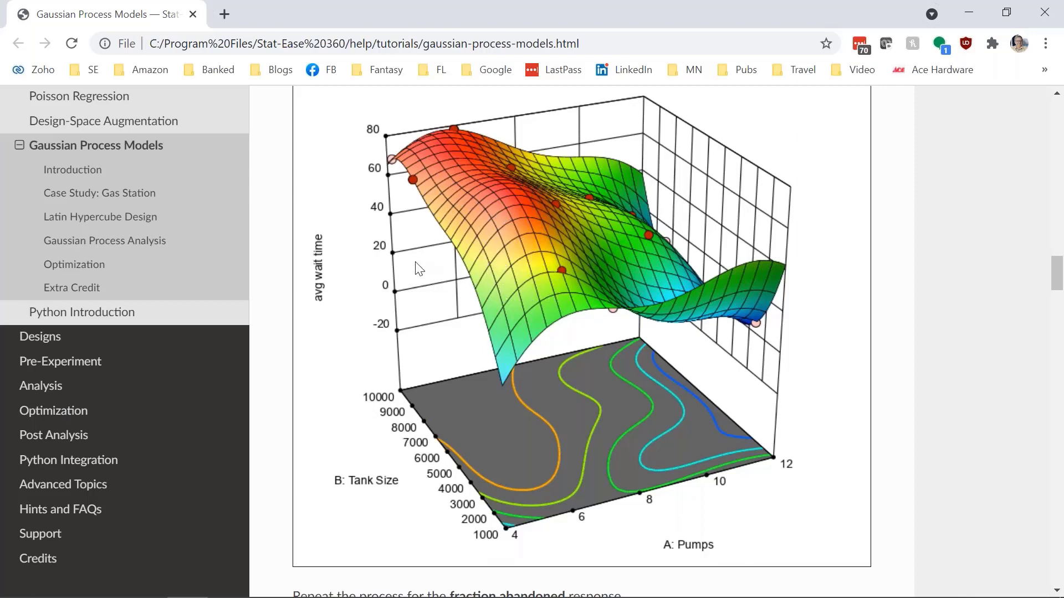
Switch back to Stat-Ease 360 and load the Gas Station tutorial data.
key(alt+Tab)
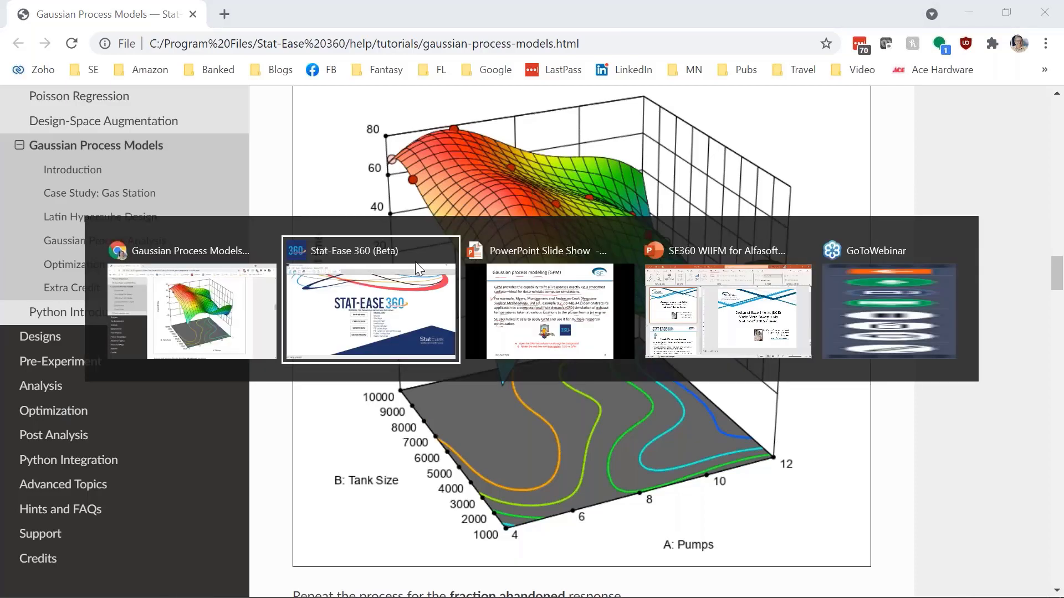
key(alt+Tab)
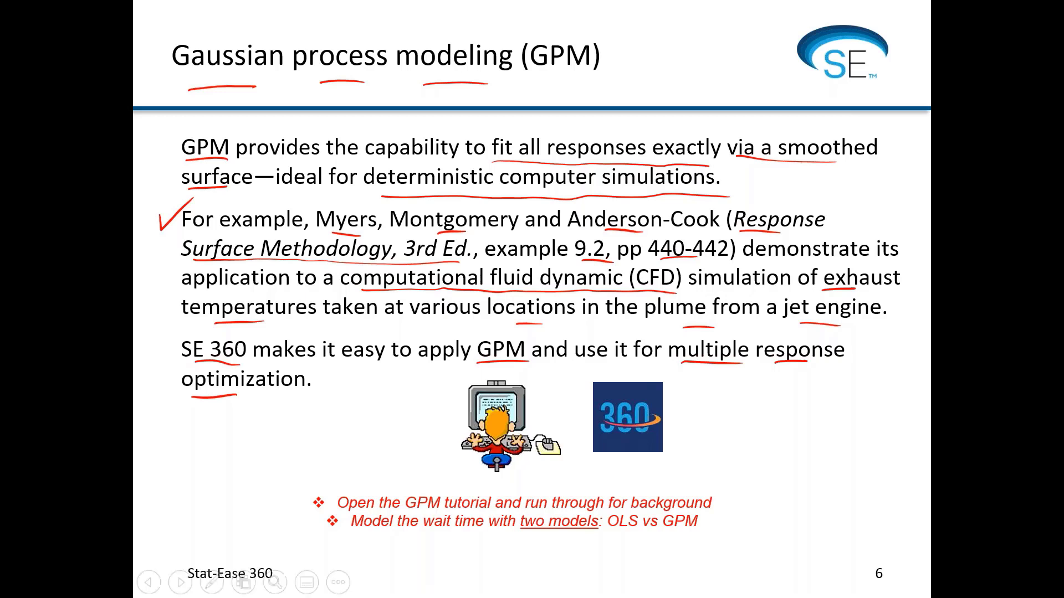
key(alt+Tab)
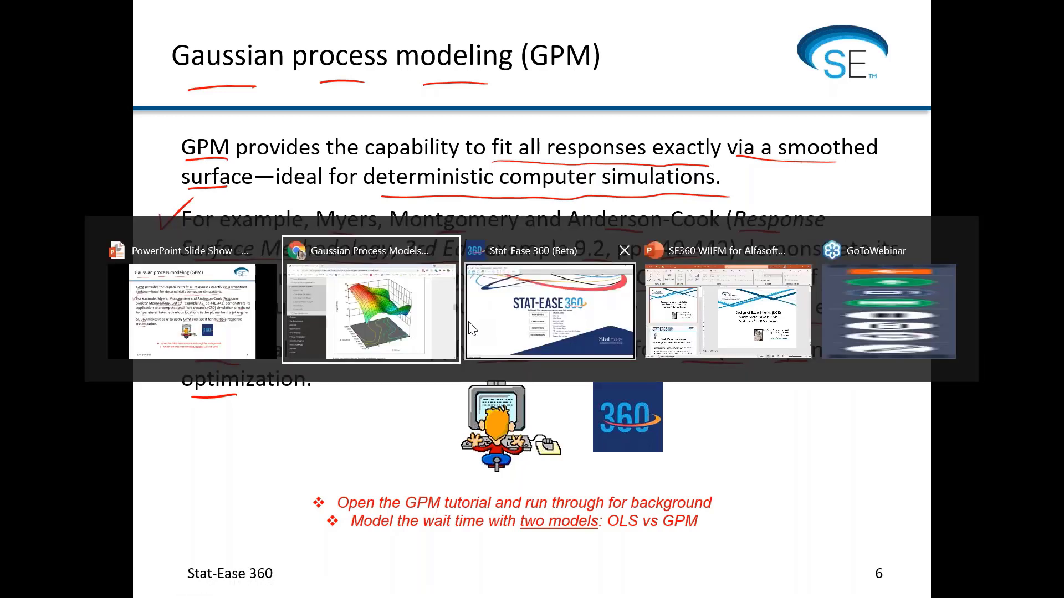
key(alt+Tab)
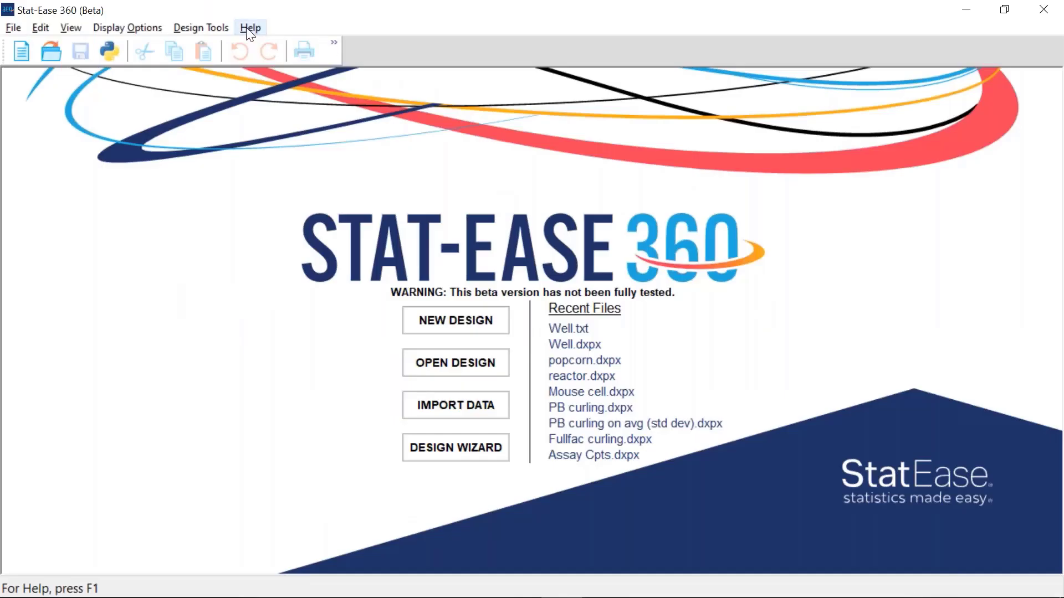
click(250, 27)
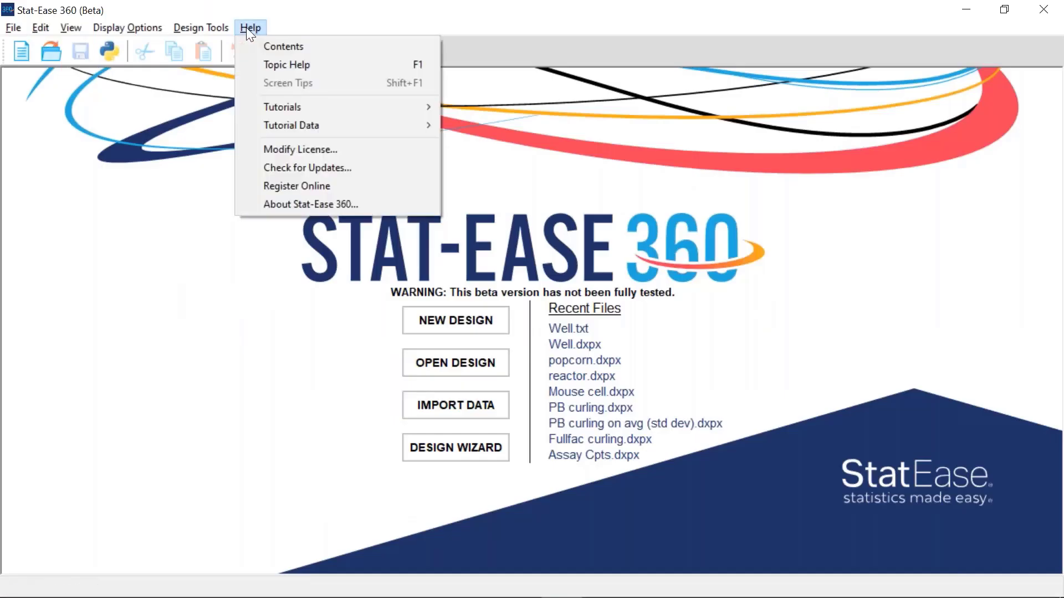
mouse_move(291, 125)
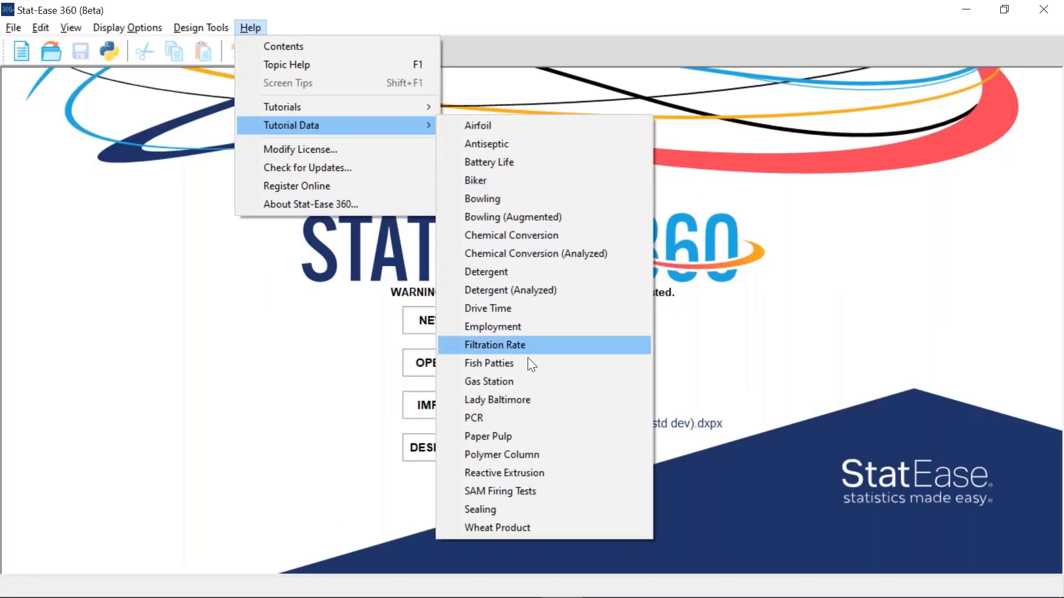
click(512, 382)
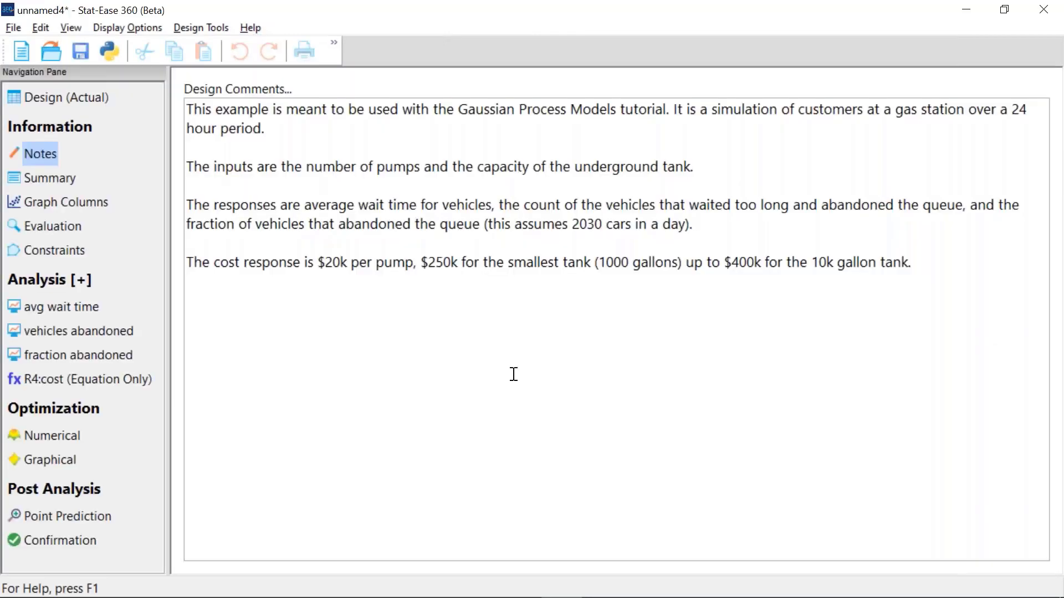
Highlight the cost response sentence in the design notes, and widen the design table's cost column to fit its heading.
click(913, 264)
drag(913, 263, 183, 267)
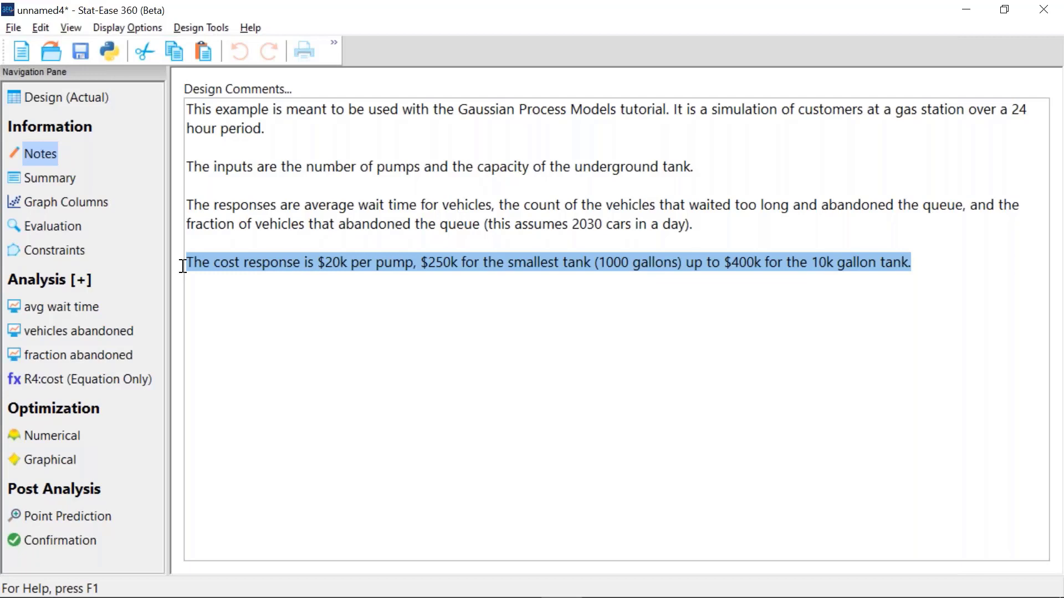
click(82, 97)
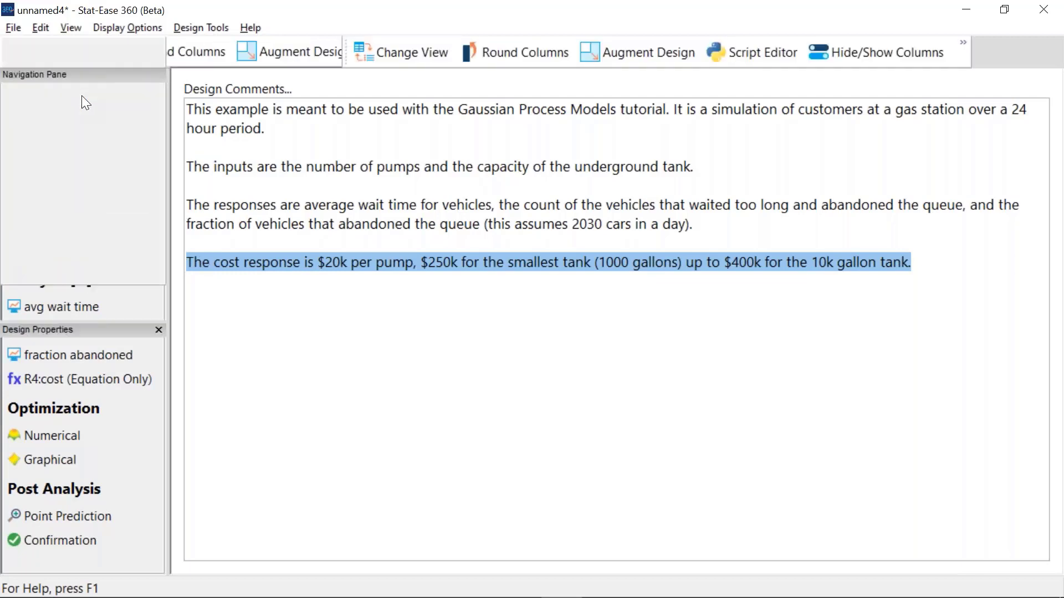
click(813, 107)
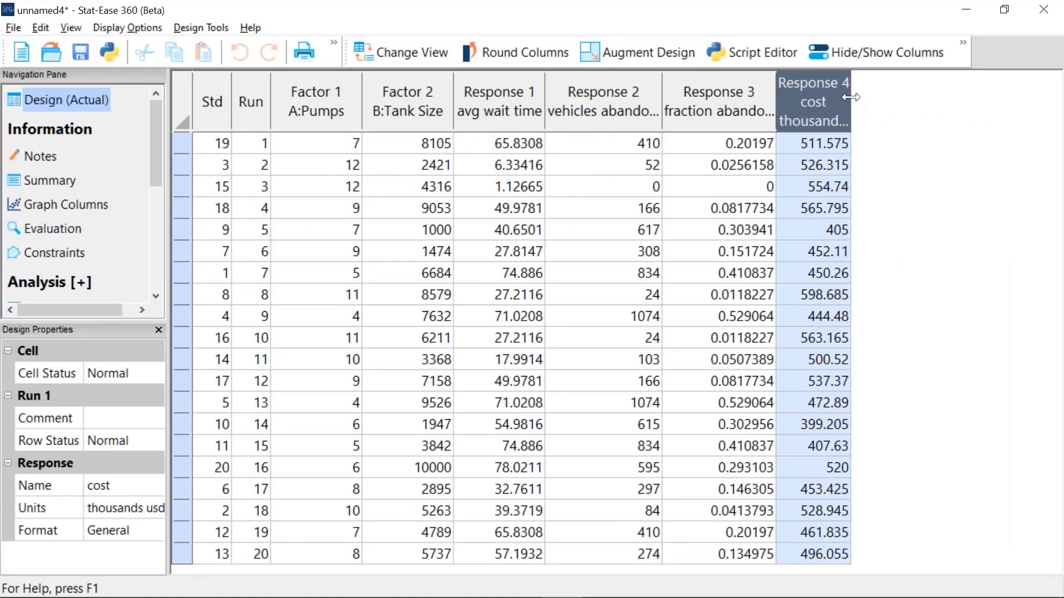
double_click(851, 97)
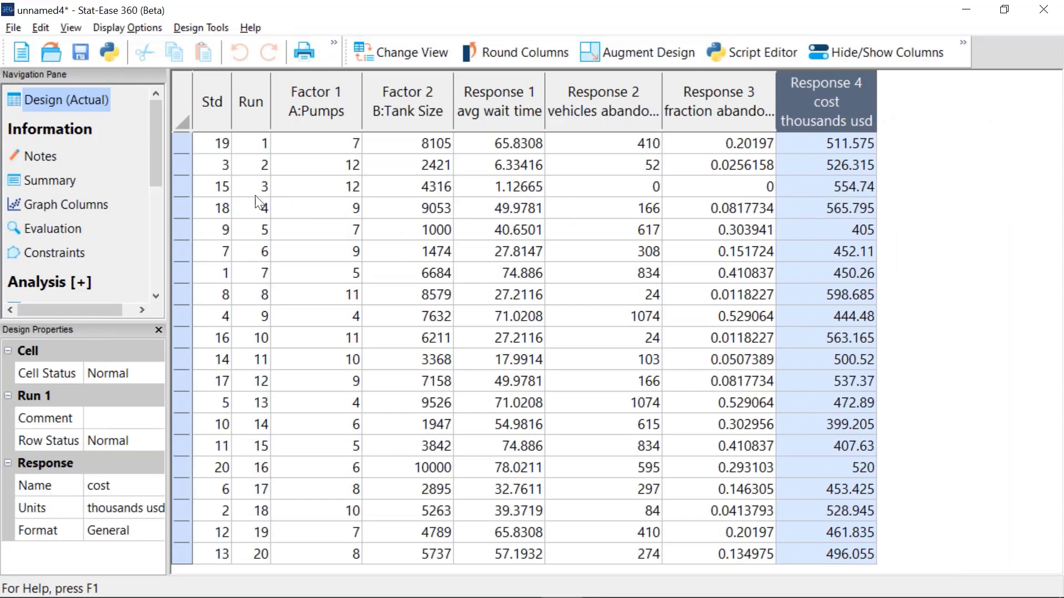
View the equation-only cost response as a contour plot and as a 3D surface.
drag(153, 169, 144, 224)
click(83, 232)
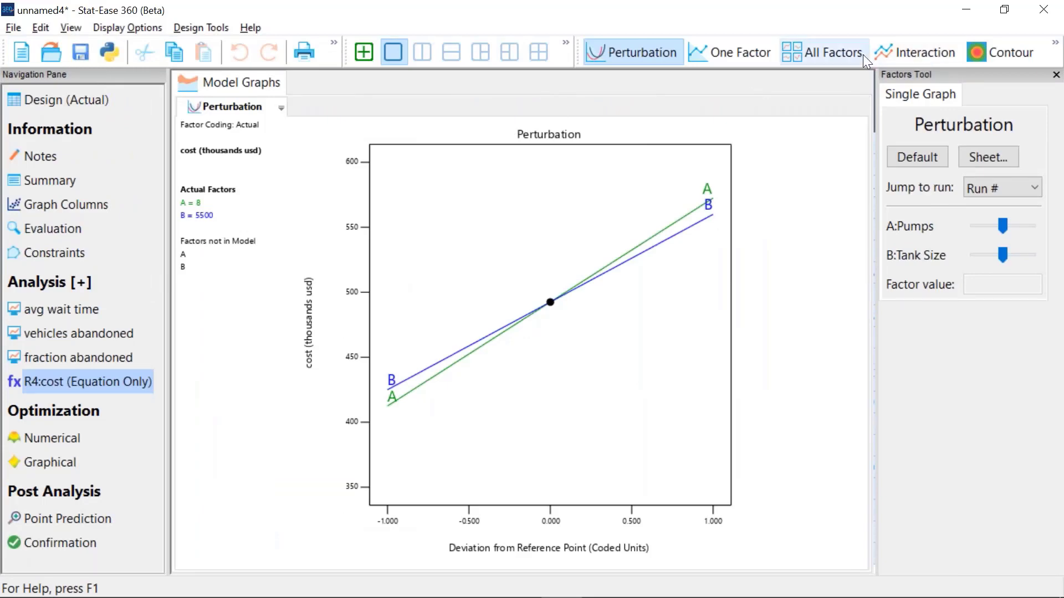
click(996, 53)
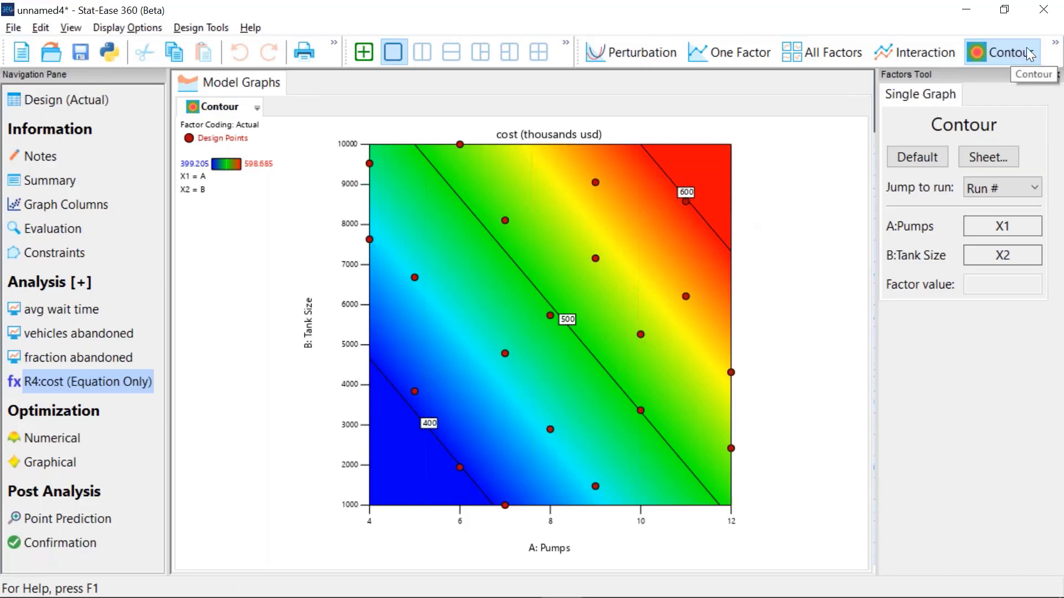
click(1054, 43)
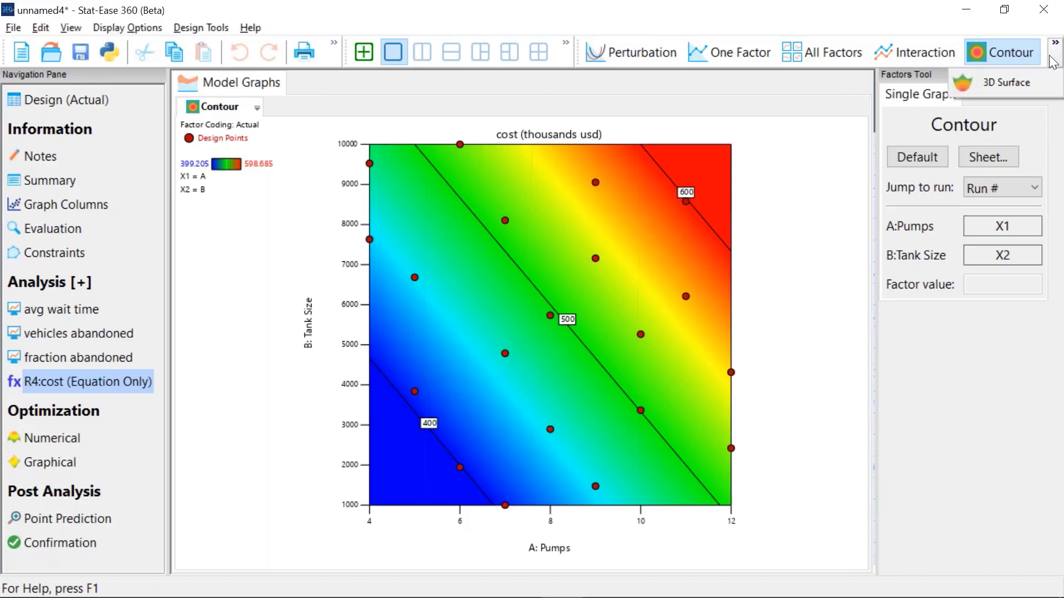
click(1022, 83)
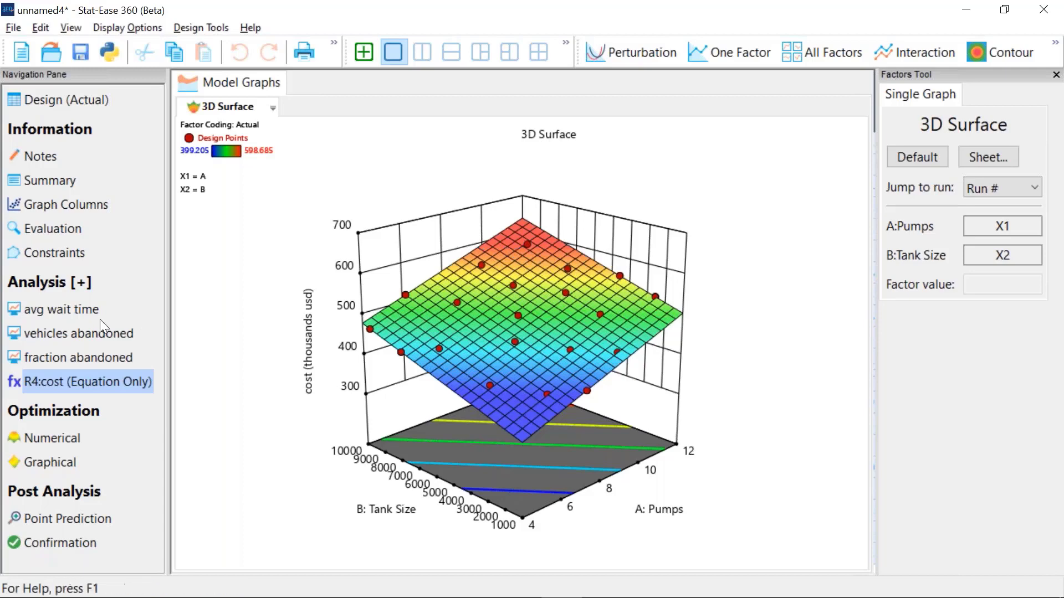
Start a linear regression analysis of avg wait time with no transform, after checking the Gaussian process modeling slide.
click(73, 311)
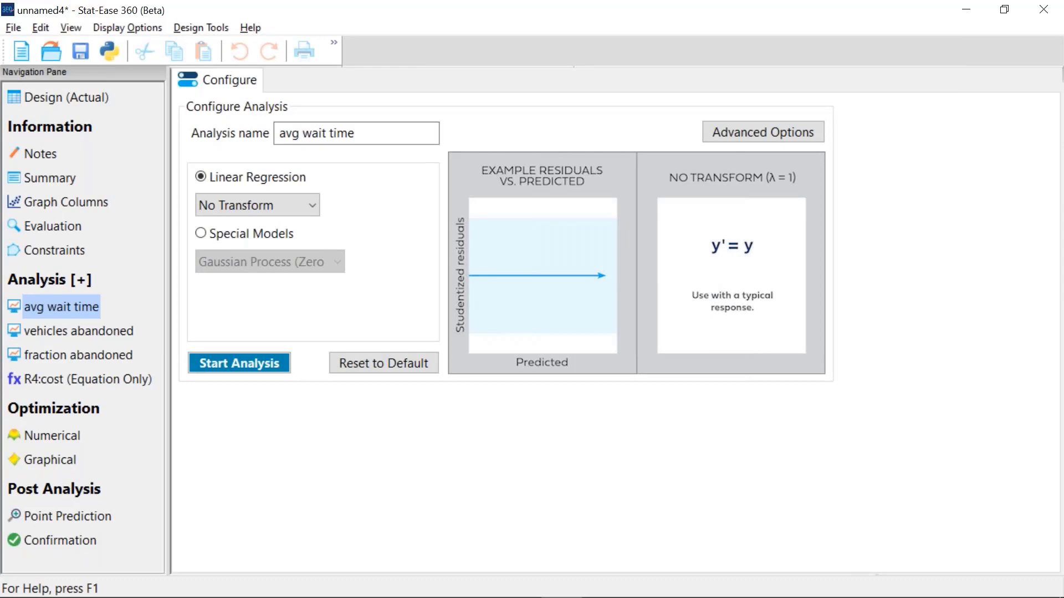
key(alt+Tab)
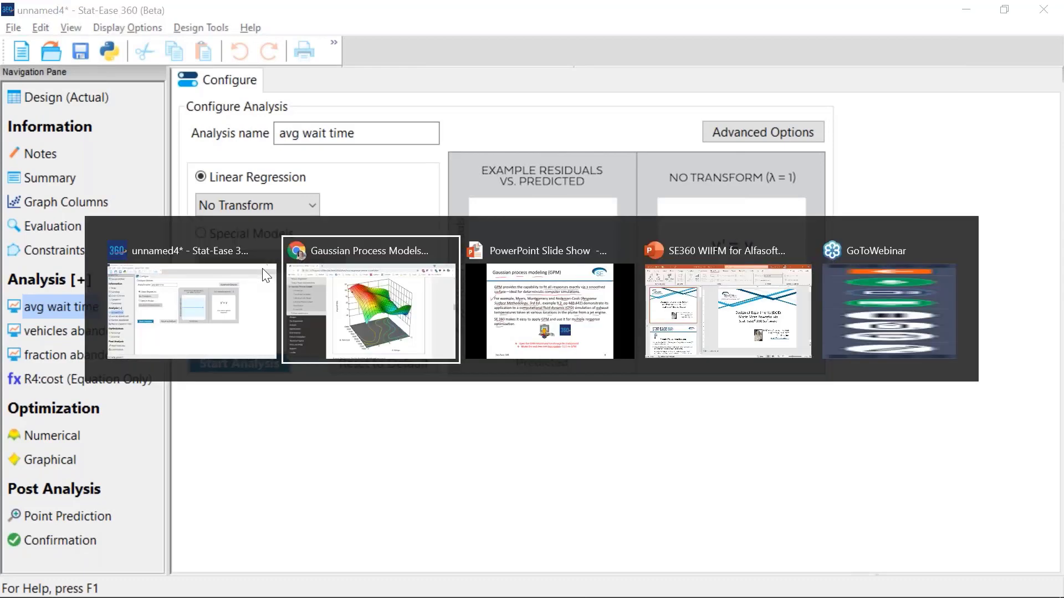
key(alt+Tab)
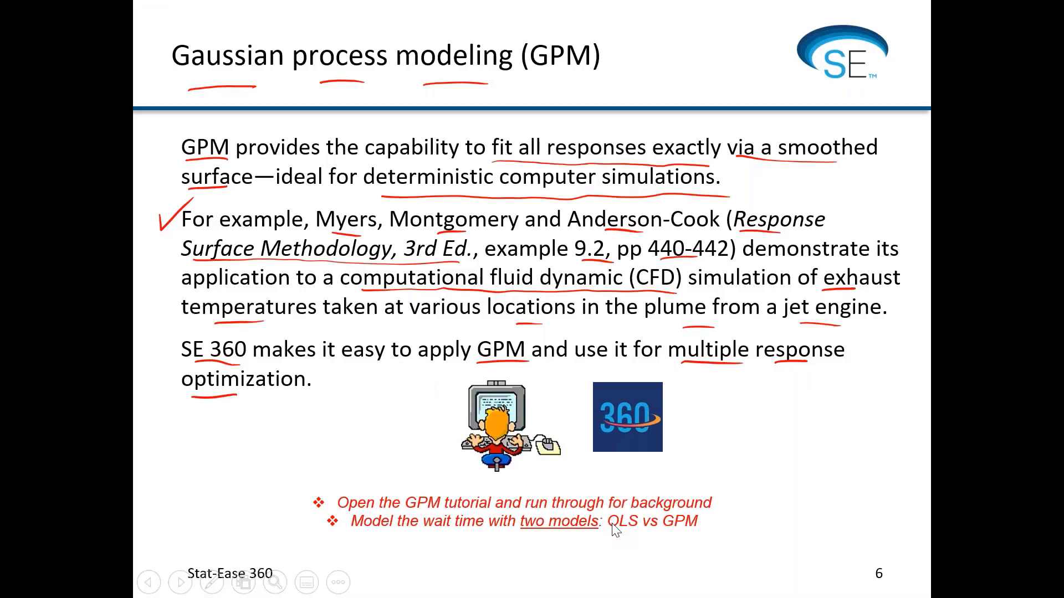
key(alt+Tab)
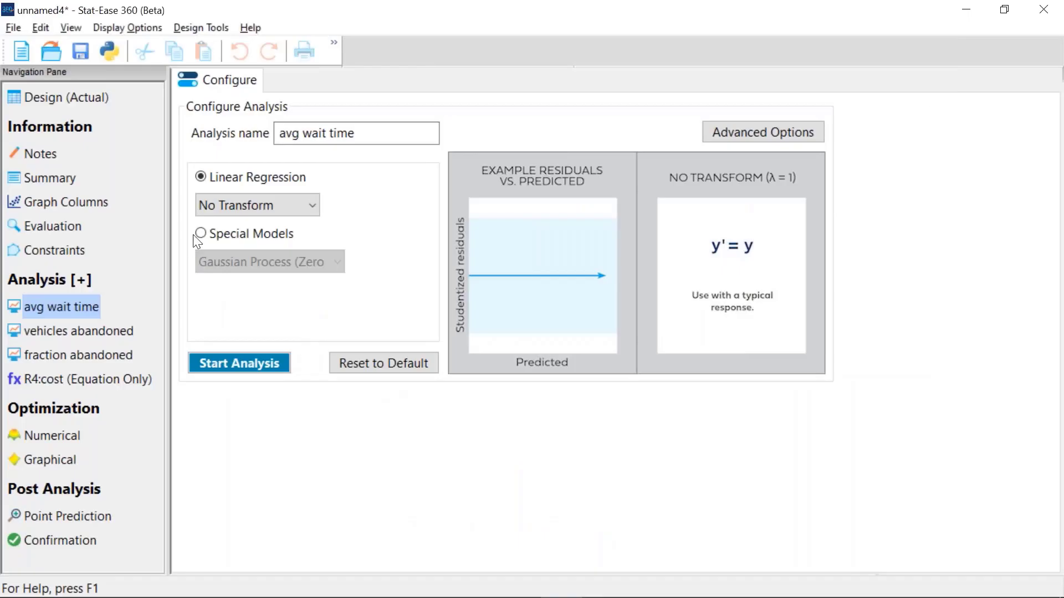
click(238, 363)
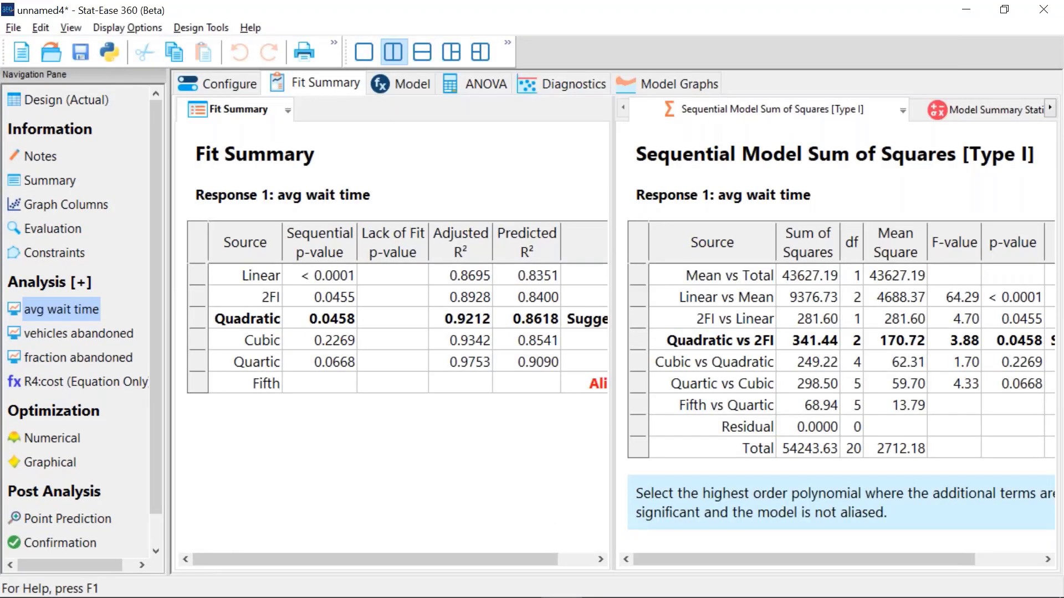
Fit the quadratic model for avg wait time and review its ANOVA p-values and the adjusted and predicted R².
click(197, 319)
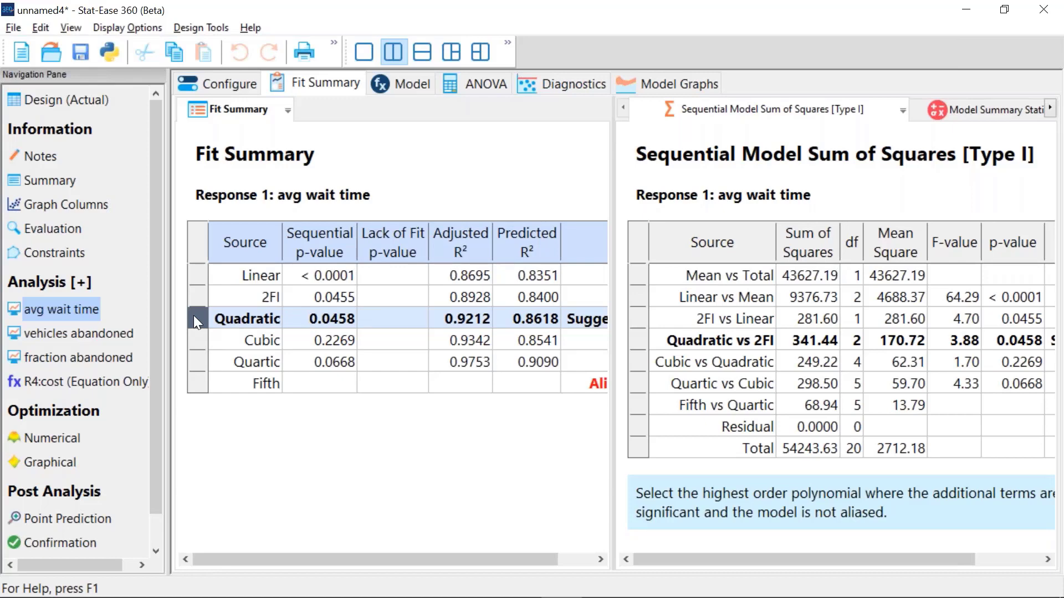
click(408, 84)
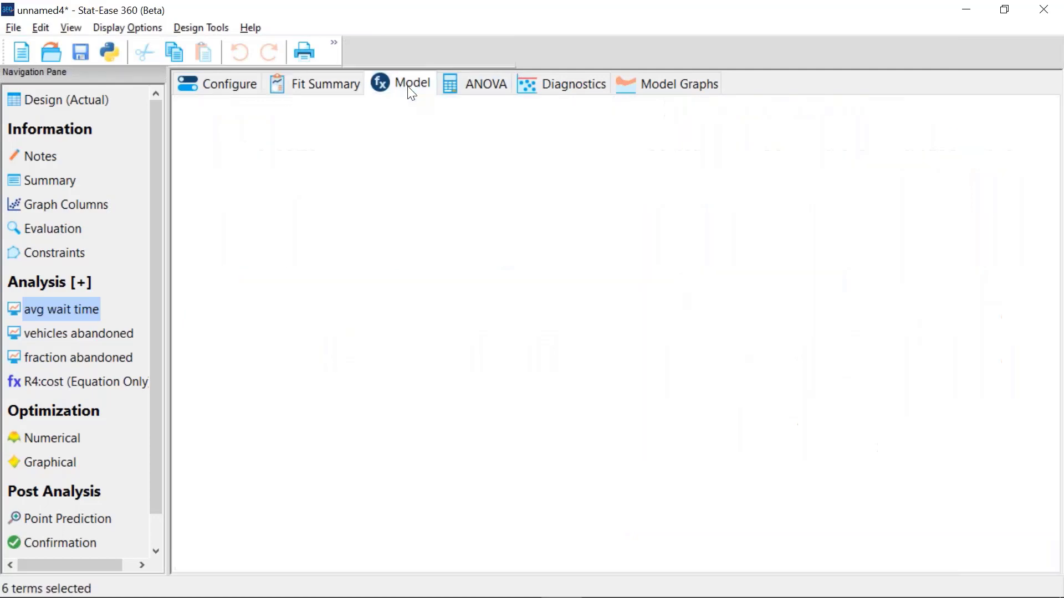
click(471, 80)
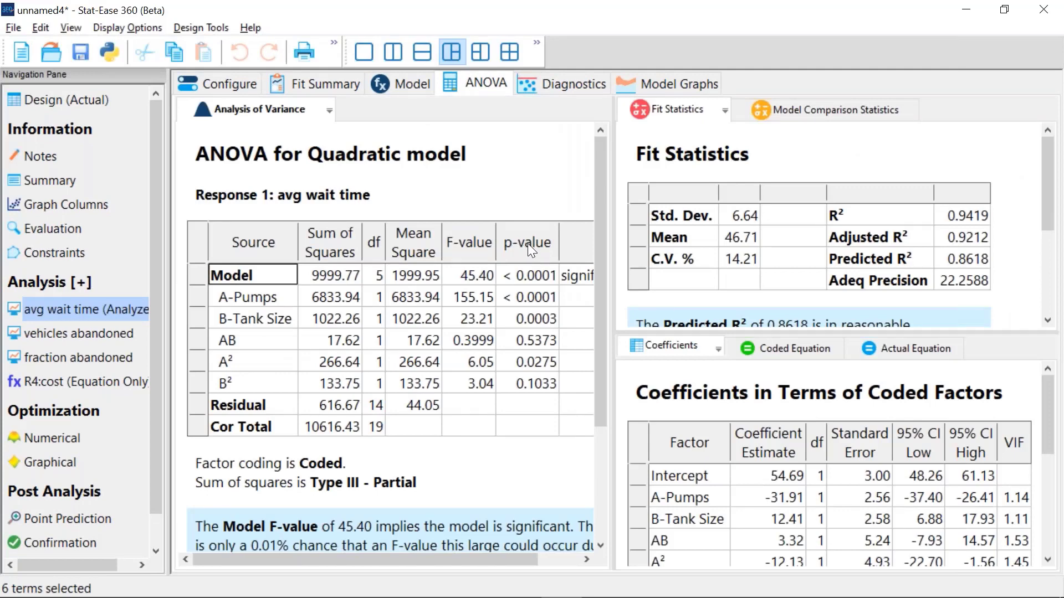
click(527, 244)
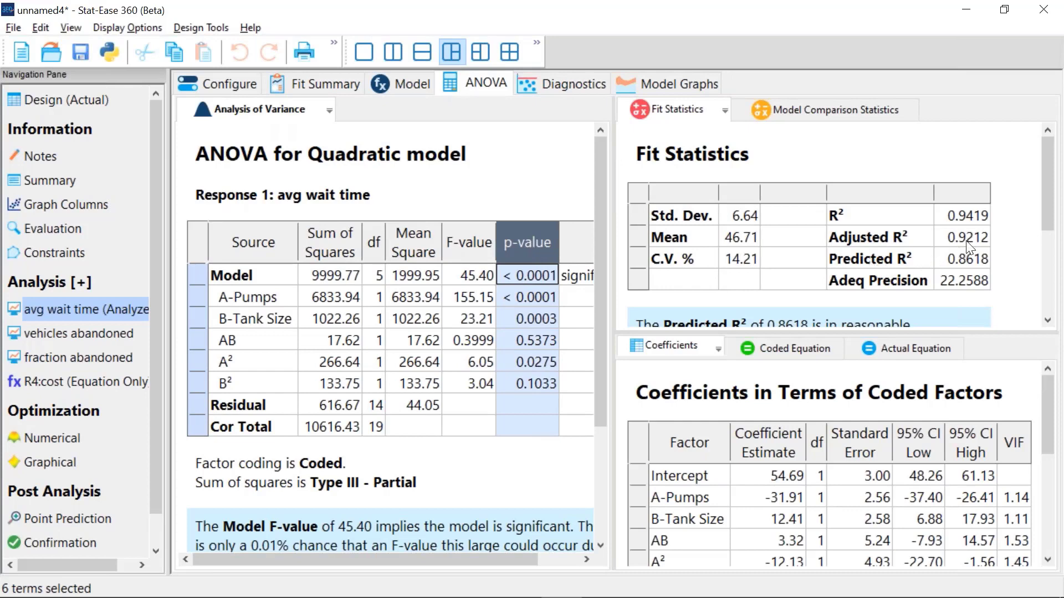
drag(967, 242, 971, 280)
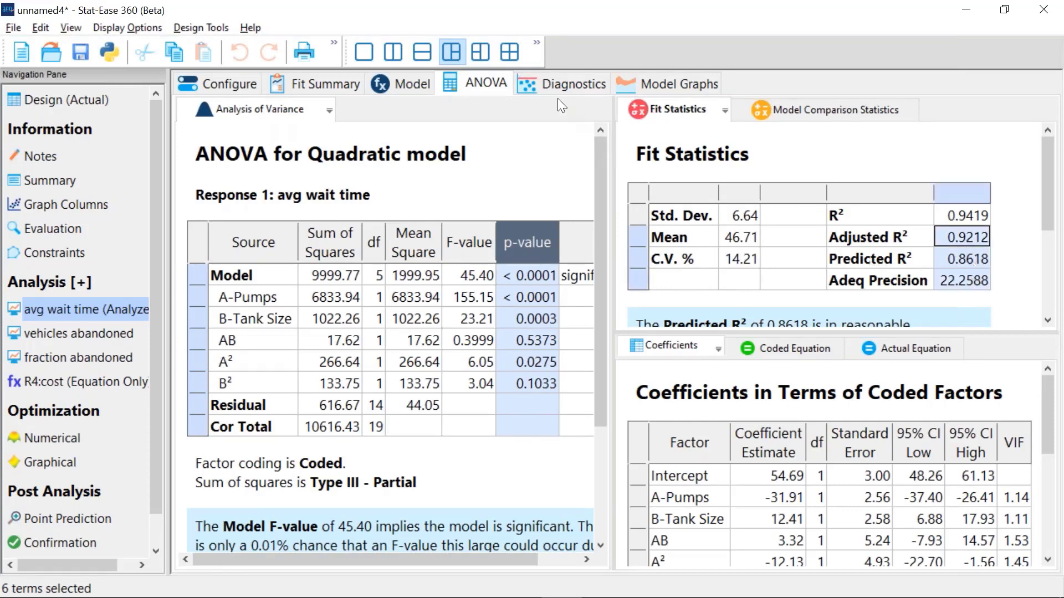
Show the quadratic avg wait time model as a 3D surface and rotate it to horizontal 22, vertical 69.
click(657, 80)
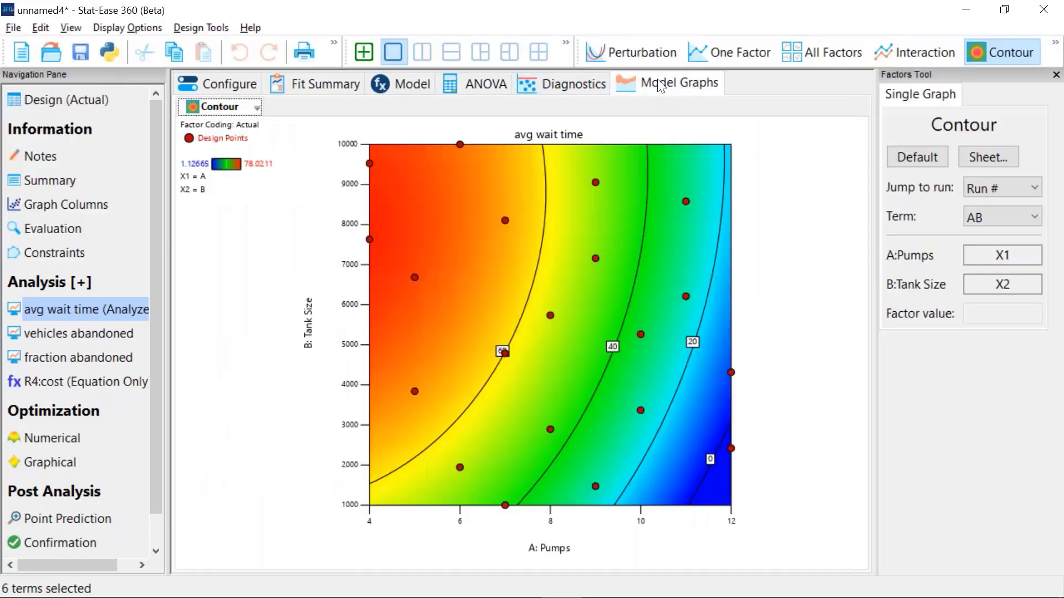
click(1055, 49)
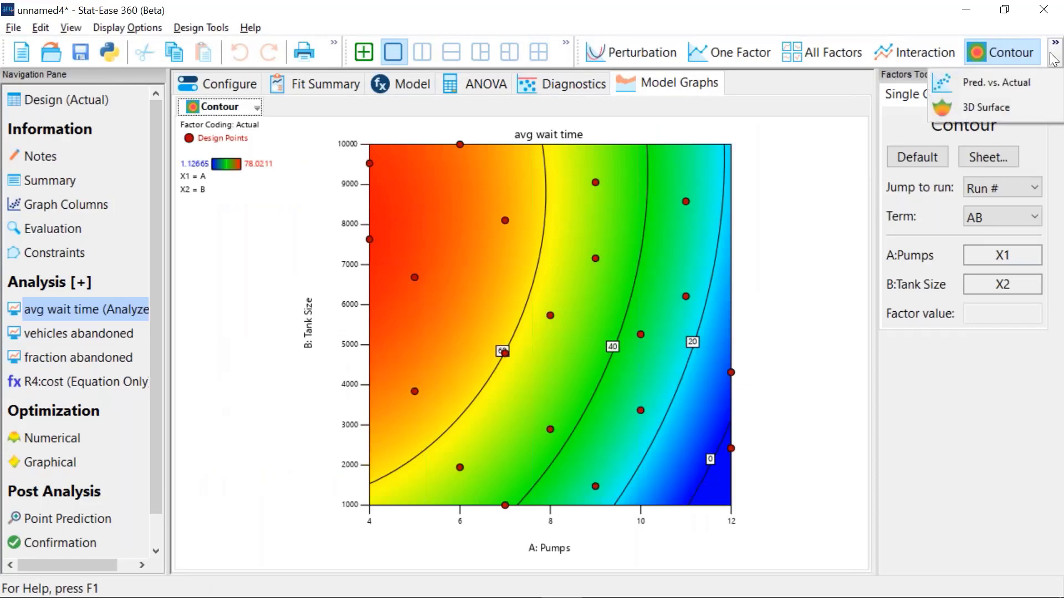
click(996, 109)
mouse_move(807, 270)
mouse_down()
mouse_move(781, 264)
mouse_move(789, 282)
mouse_move(800, 271)
mouse_move(790, 274)
mouse_up()
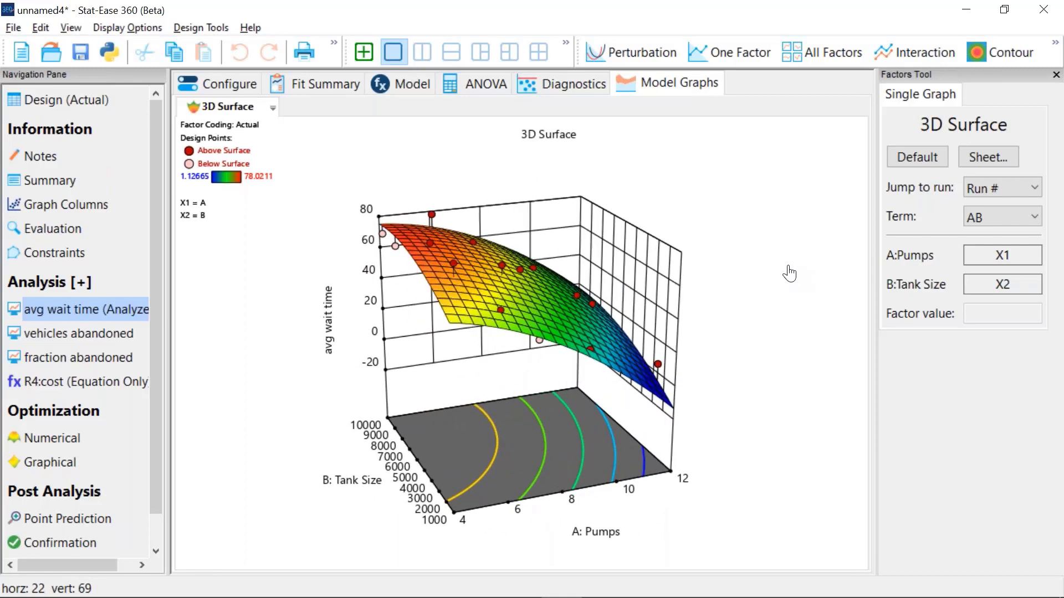
Examine the coded equation of the quadratic avg wait time model, highlighting all its terms.
click(467, 84)
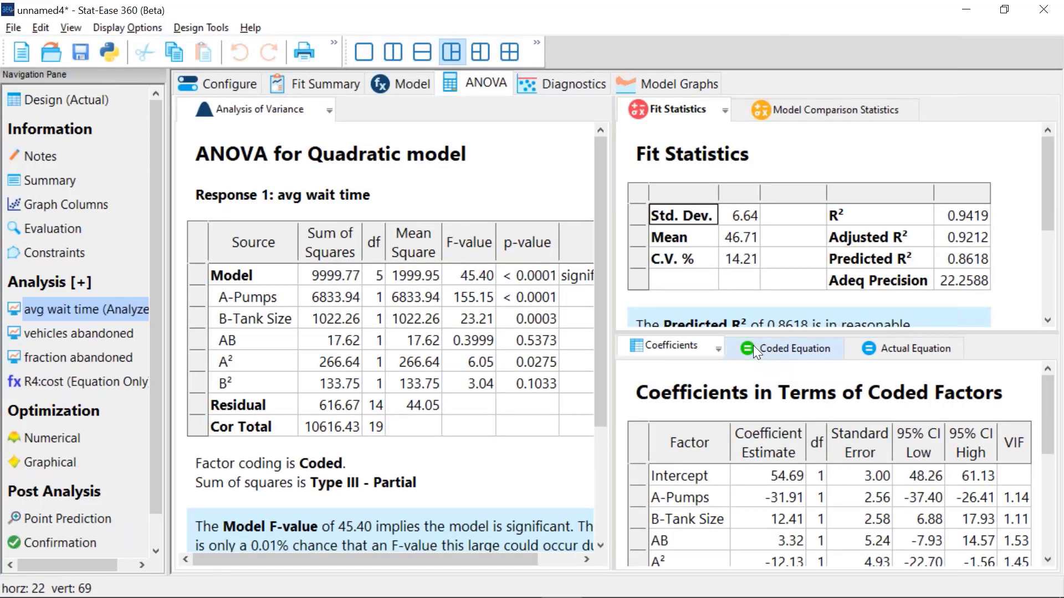
click(753, 350)
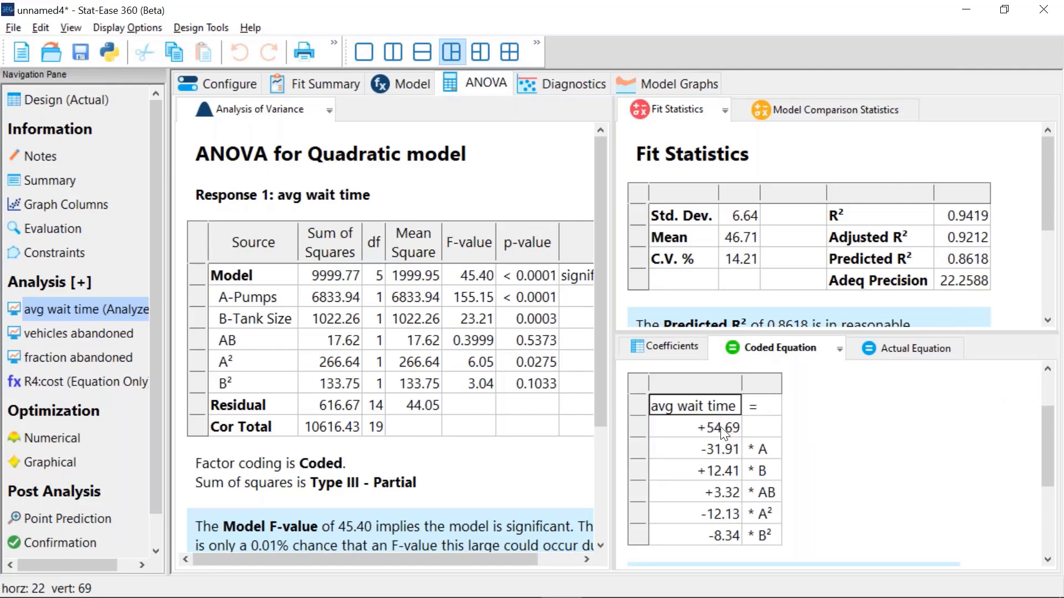
drag(718, 410, 757, 540)
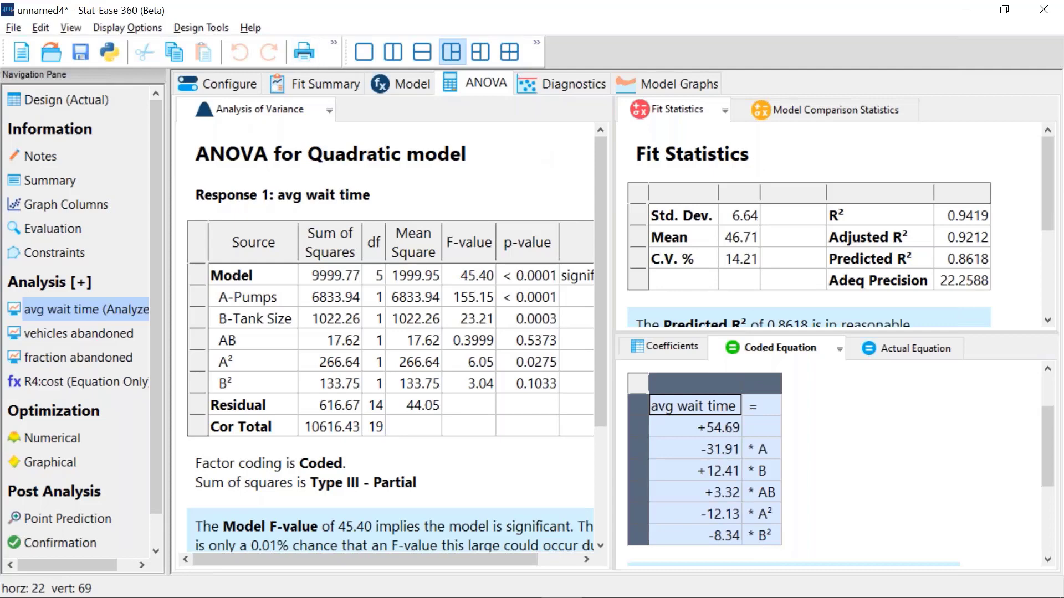
Add a second analysis of avg wait time and start it with the Gaussian Process special model.
click(69, 311)
click(78, 286)
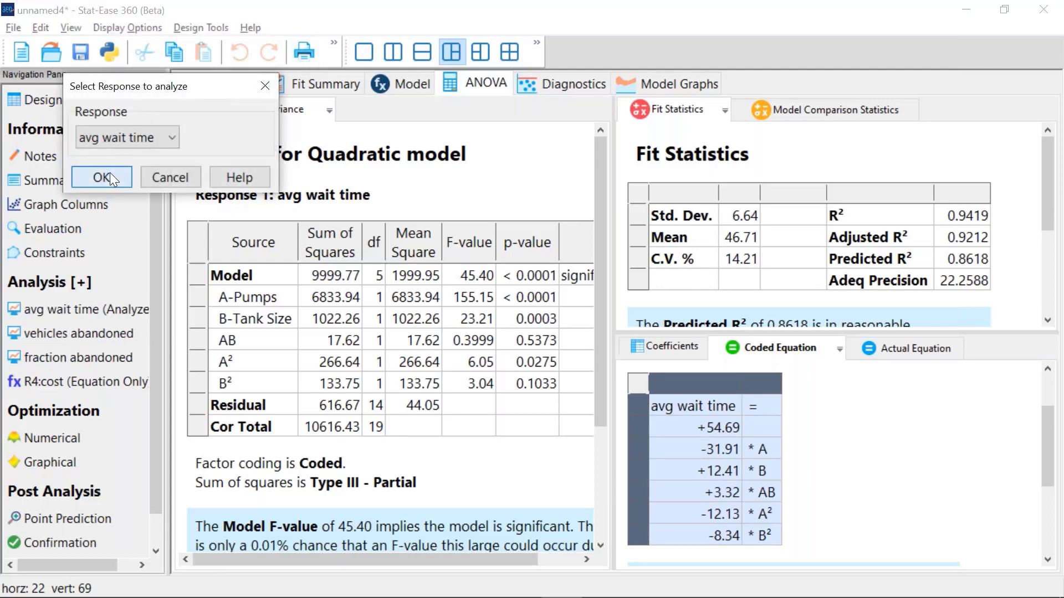
click(110, 172)
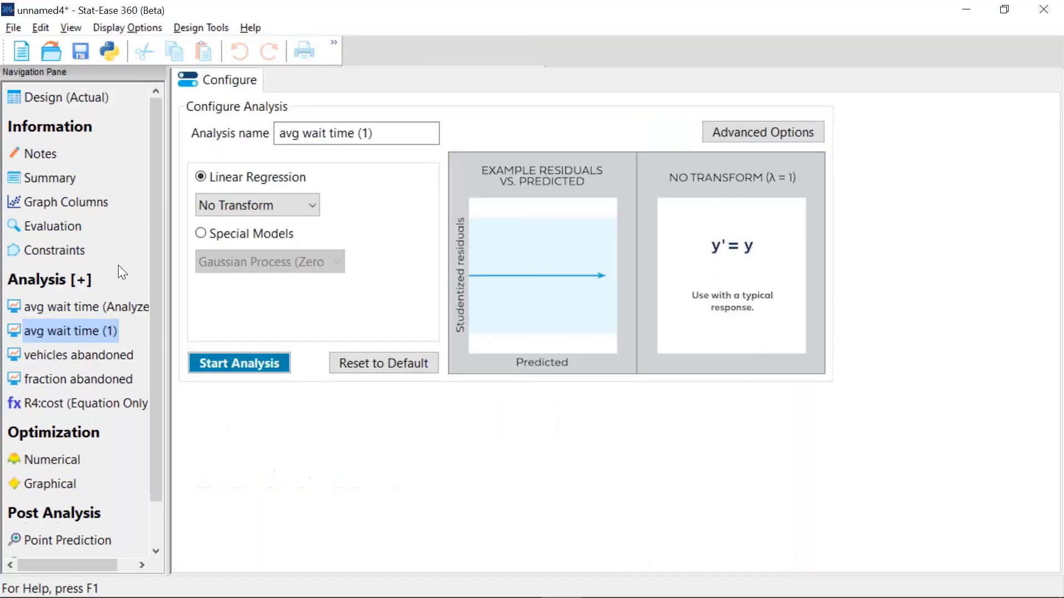
click(202, 233)
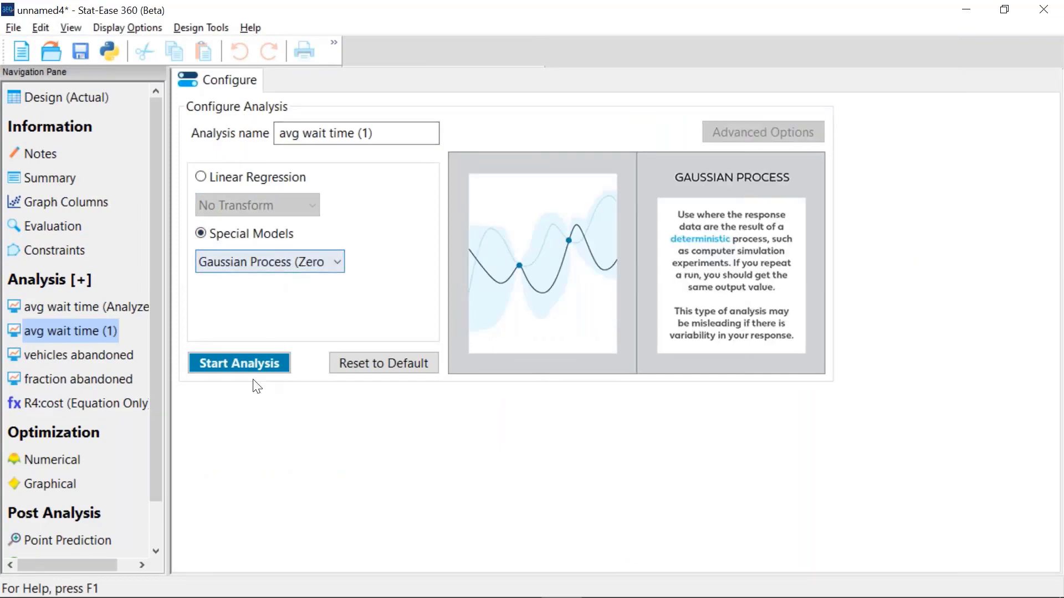
click(246, 362)
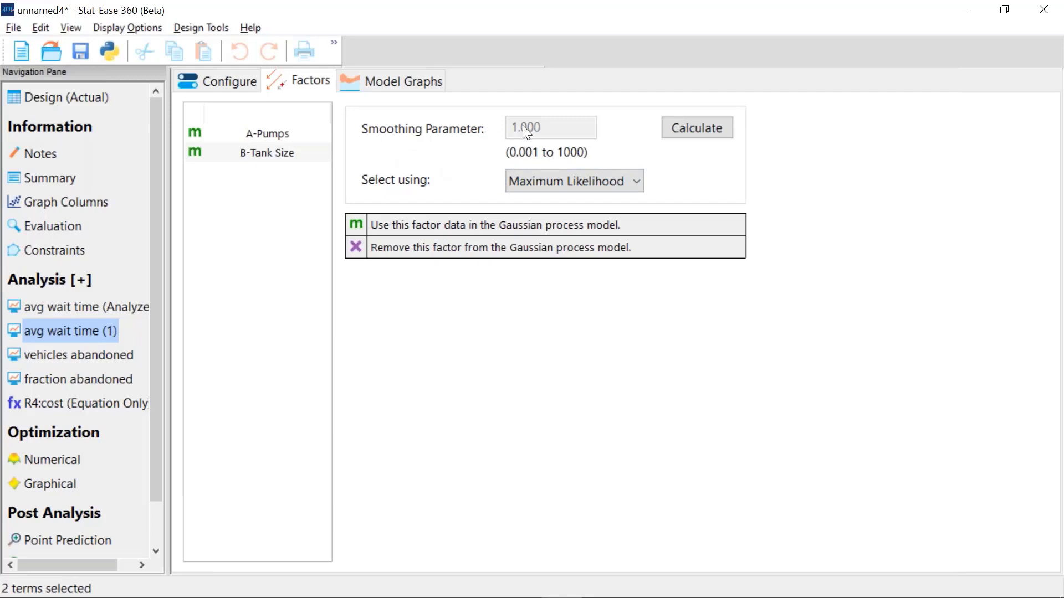
Show the Gaussian process avg wait time model as a 3D surface and rotate it to horizontal 18, vertical 53.
click(384, 82)
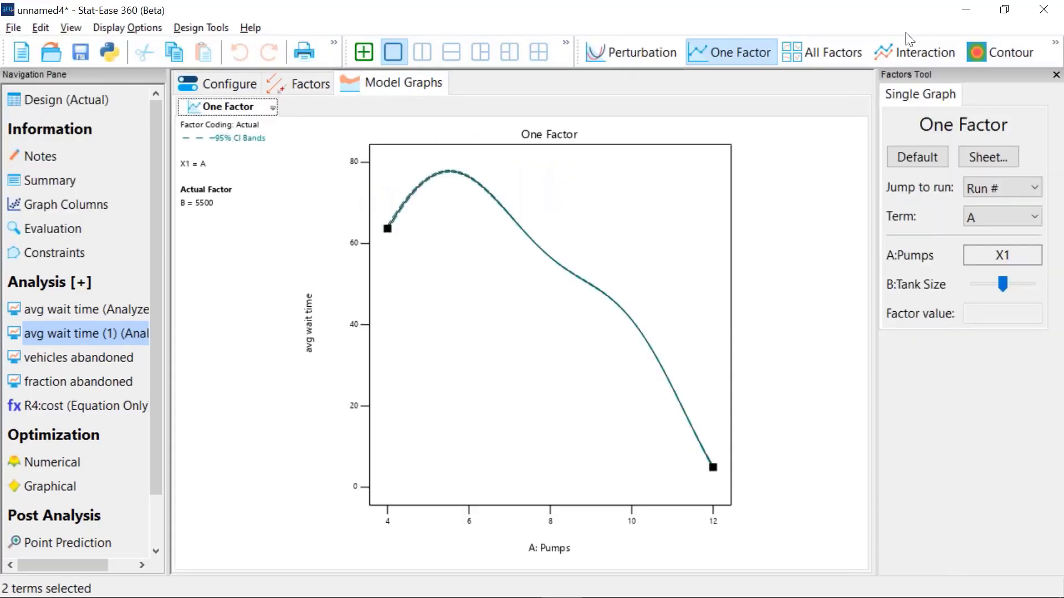
click(1055, 43)
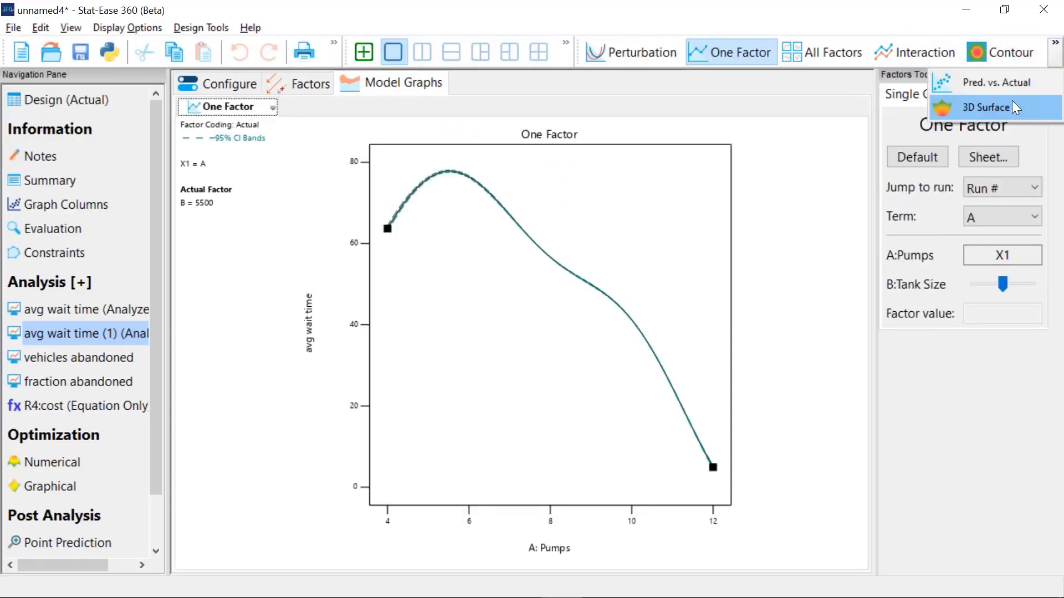
click(1014, 107)
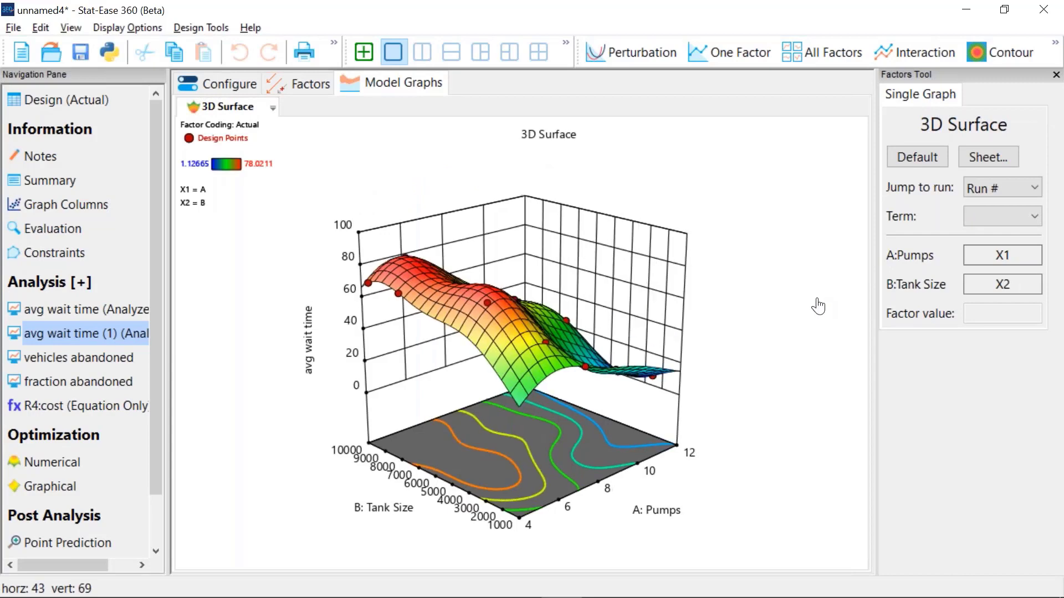
drag(818, 306, 798, 318)
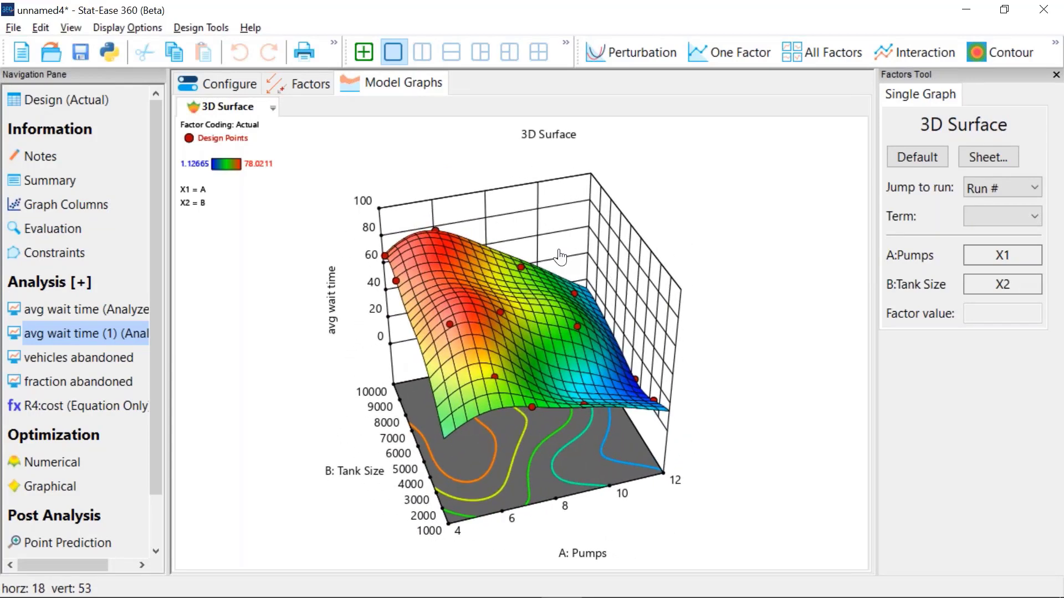
Return to the least-squares avg wait time analysis and show its model as a 3D surface.
click(108, 306)
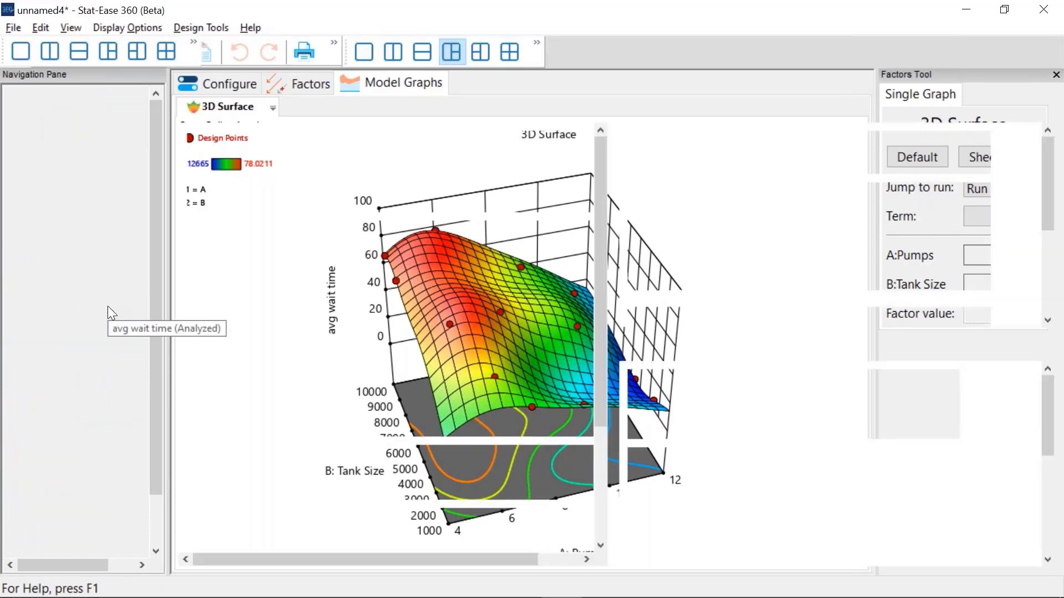
click(681, 84)
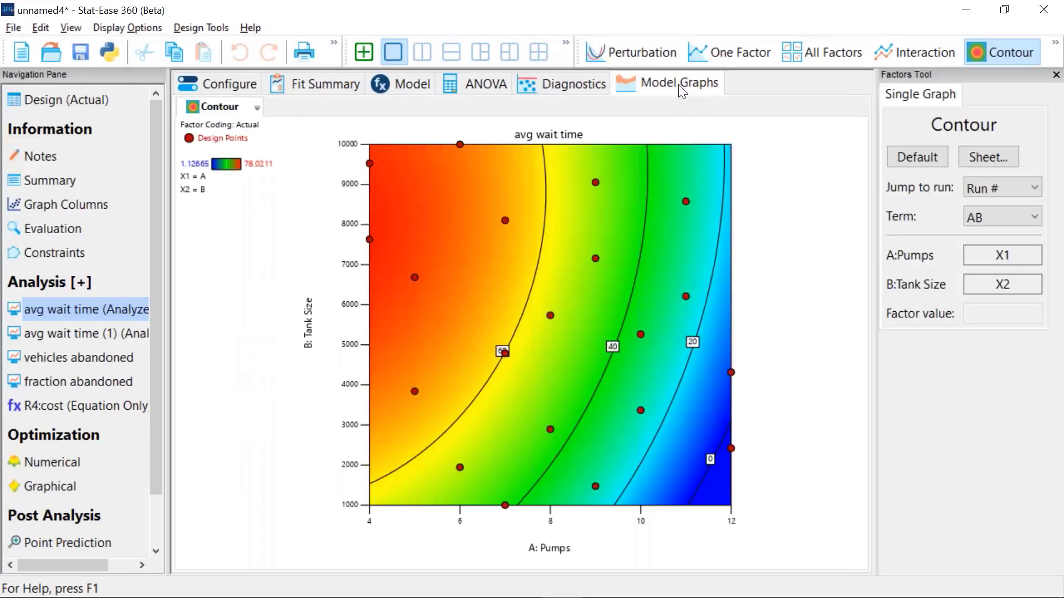
click(1055, 43)
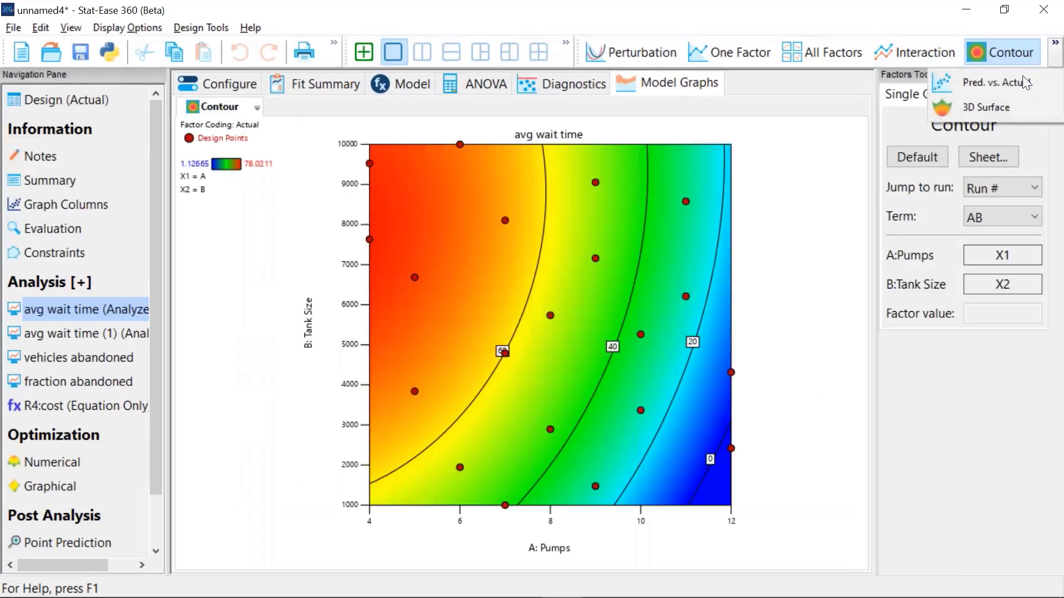
click(979, 107)
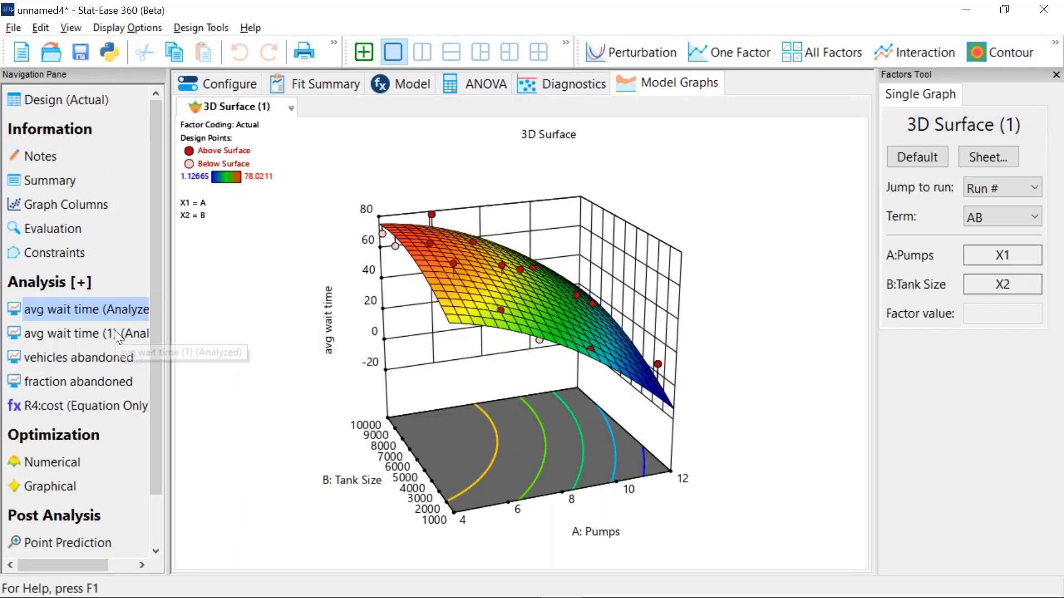
Compare the Gaussian process and least-squares 3D surfaces of avg wait time, tilting the Gaussian process surface to vertical 64.
click(115, 331)
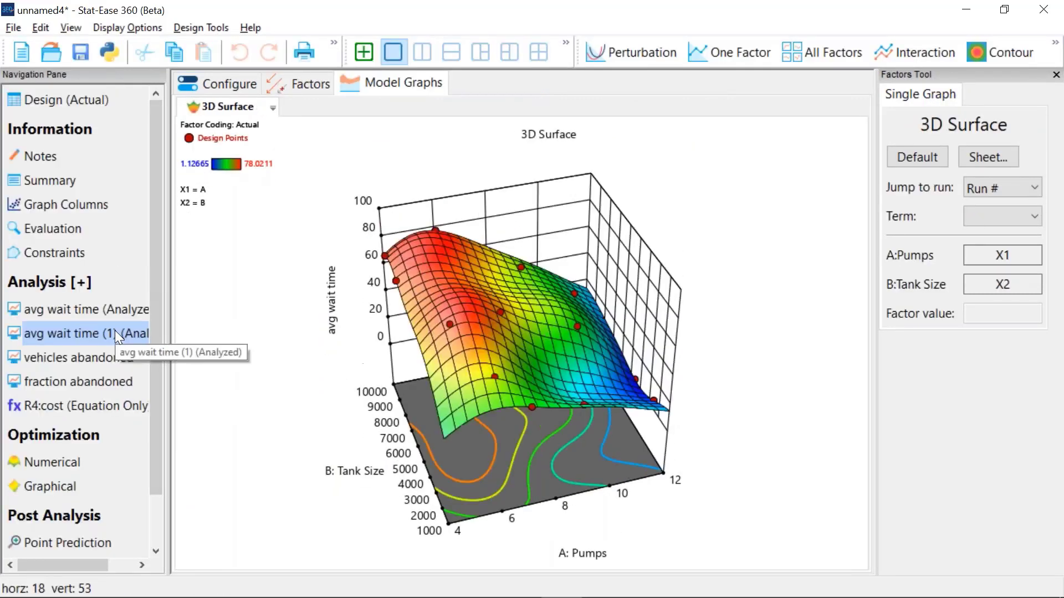
drag(770, 401, 770, 393)
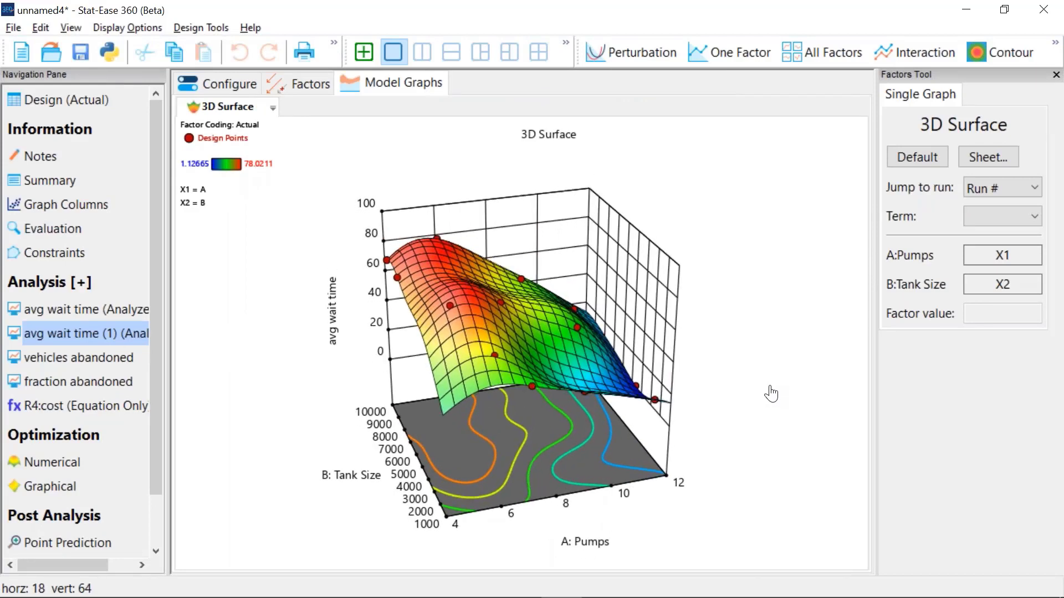
click(115, 311)
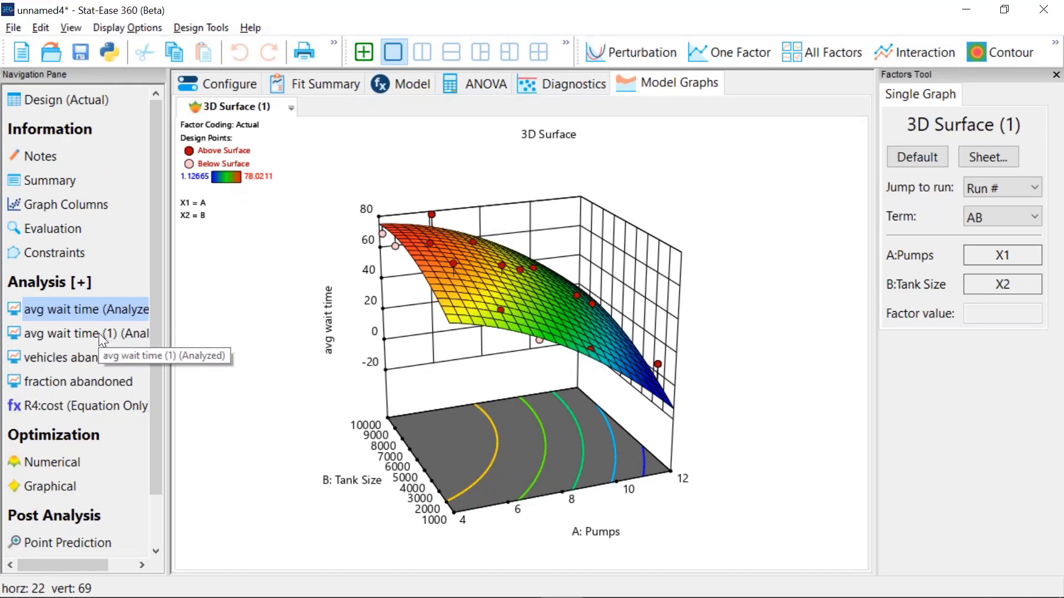
click(98, 334)
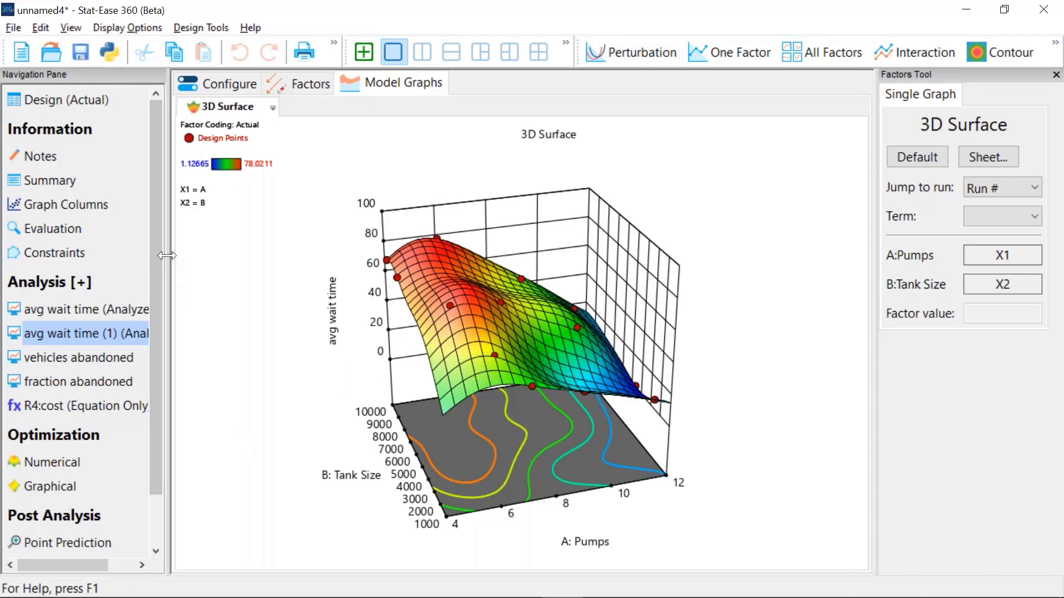
Analyze vehicles abandoned with the Poisson (Count) special model and open the ANOVA results of its quadratic model.
click(108, 360)
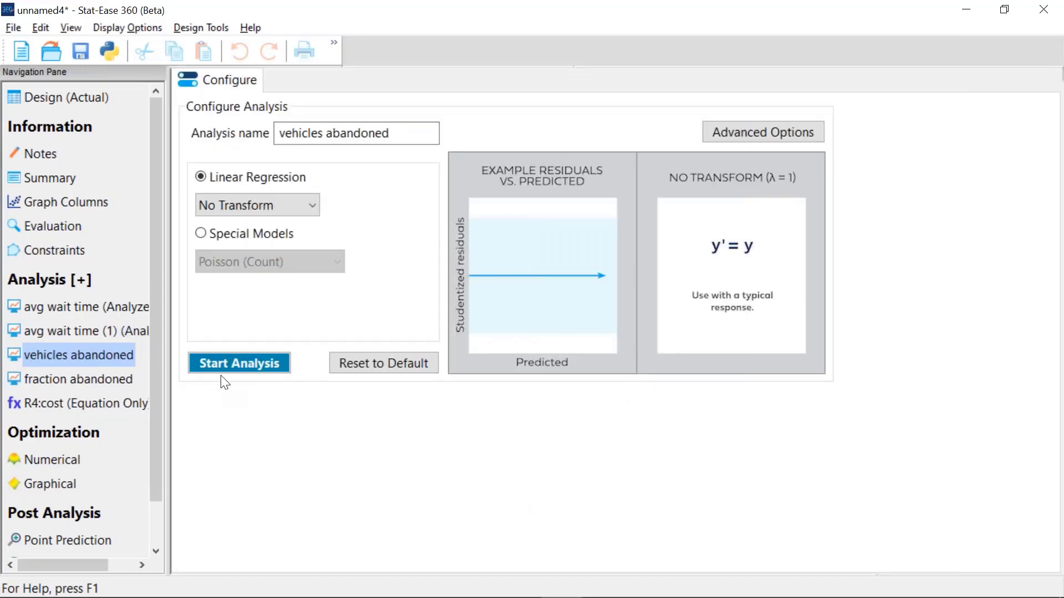
click(207, 234)
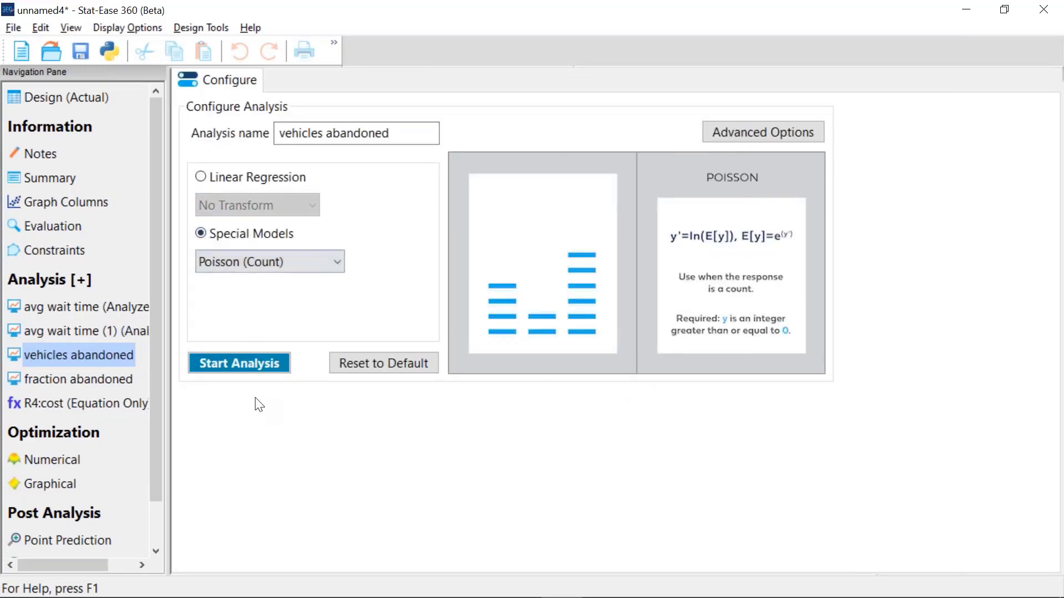
click(233, 366)
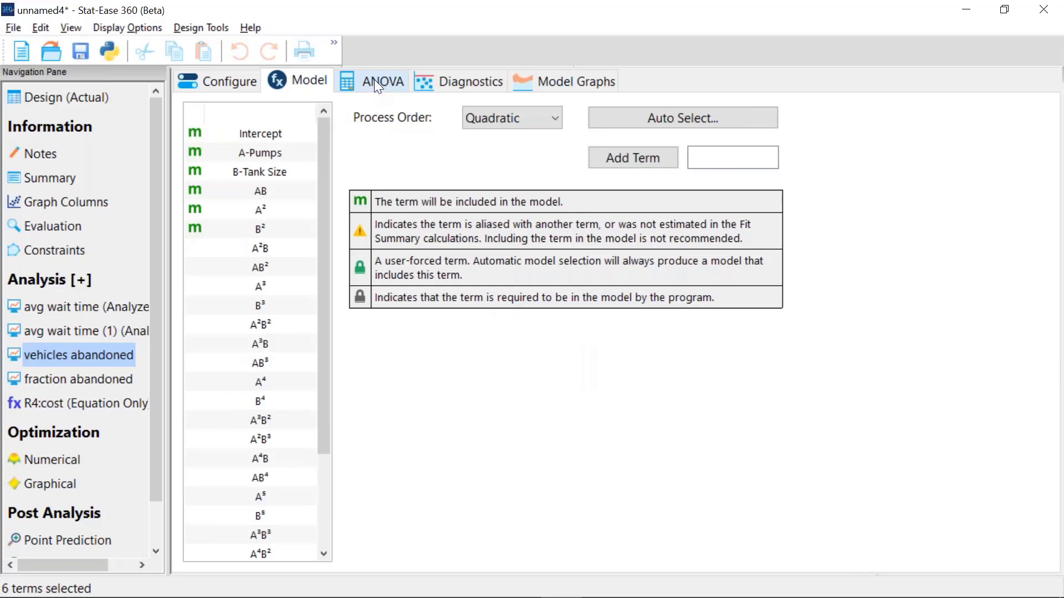
click(374, 80)
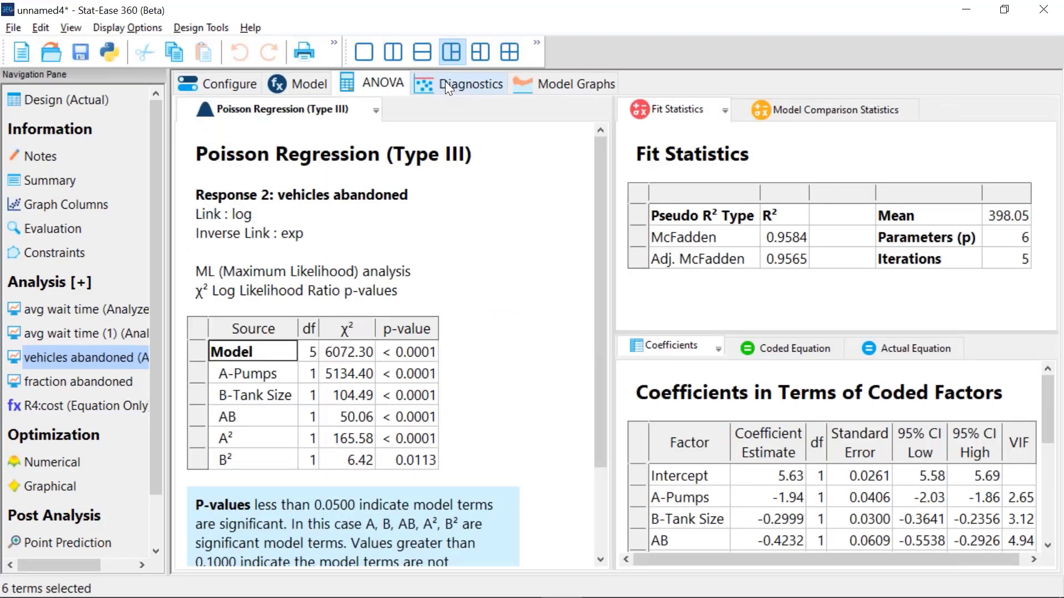
Show the Poisson model of vehicles abandoned as a 3D surface and rotate it to face the Pumps axis.
click(444, 81)
click(547, 86)
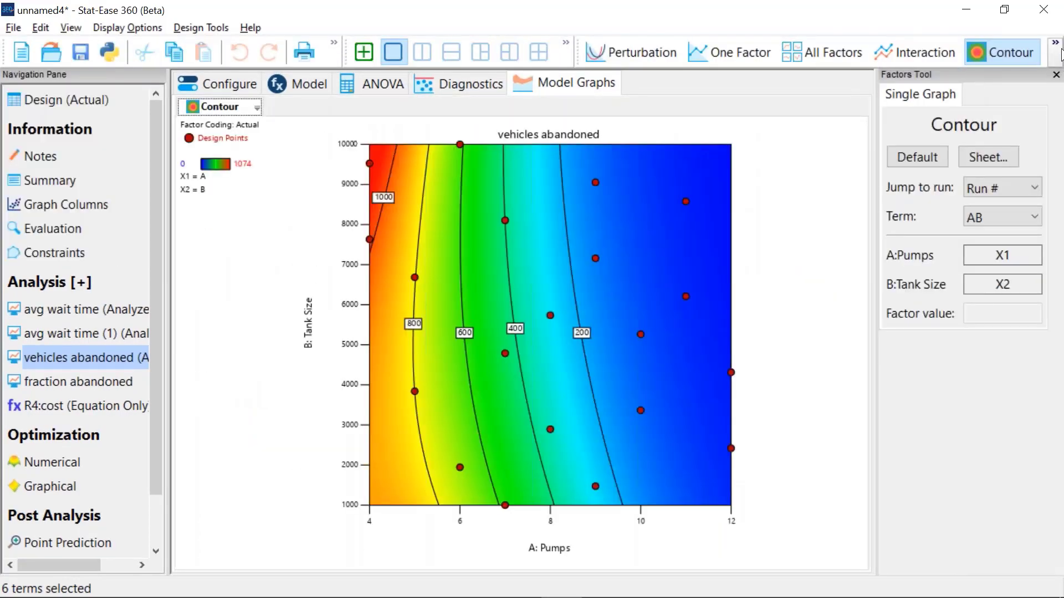
click(1055, 43)
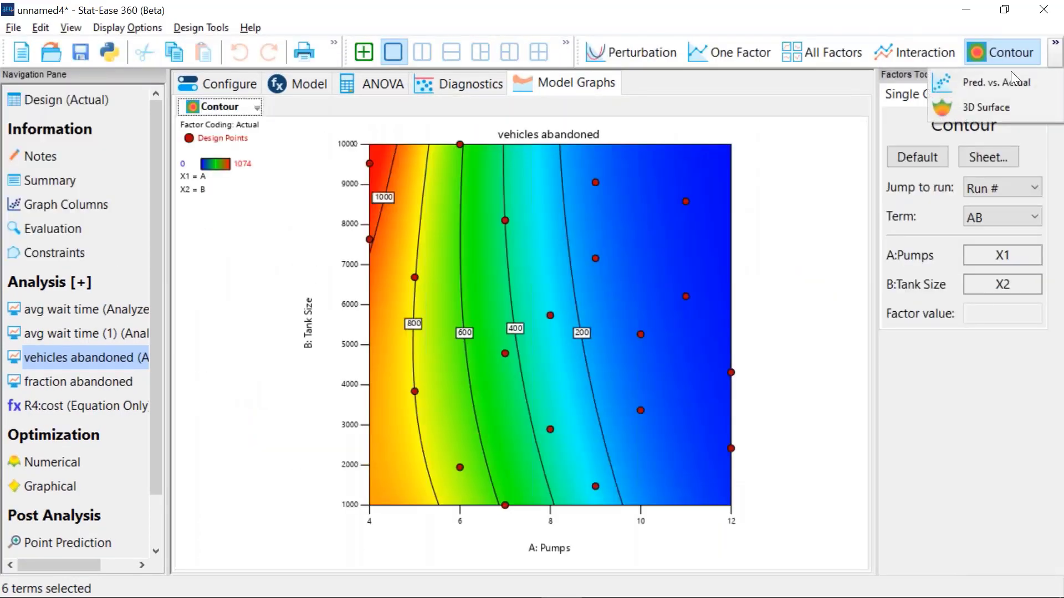
click(989, 108)
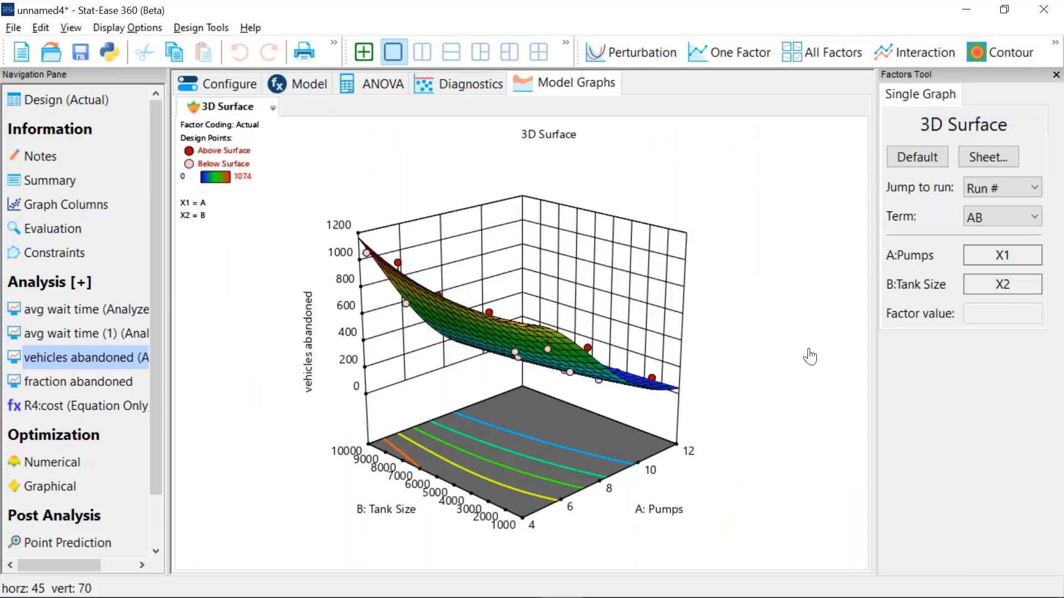
drag(807, 367, 766, 335)
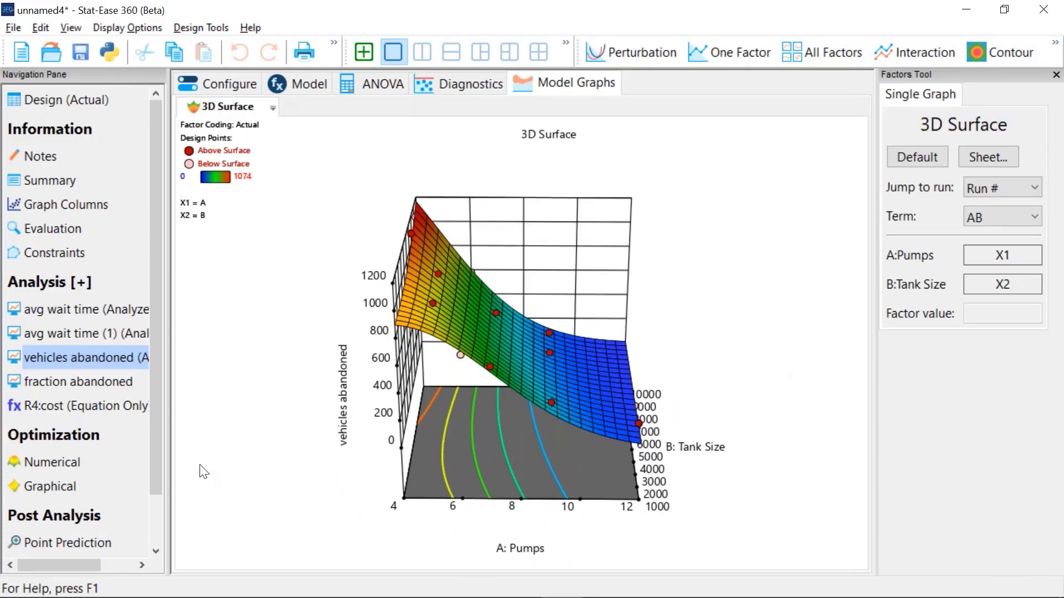
Start a numerical optimization and base the avg wait time criterion on the avg wait time (1) analysis.
click(66, 463)
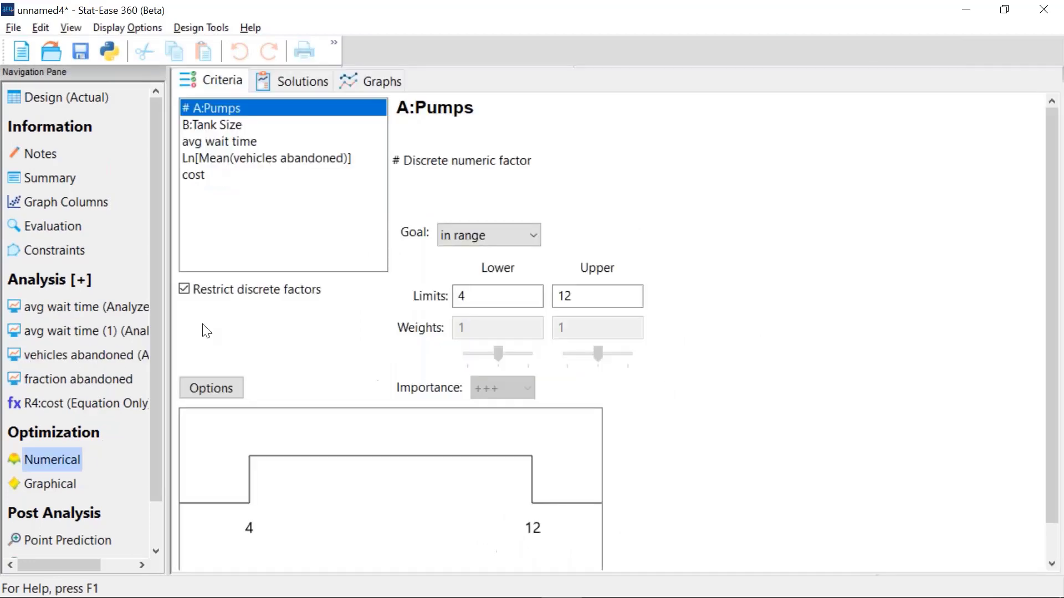
click(225, 142)
click(523, 143)
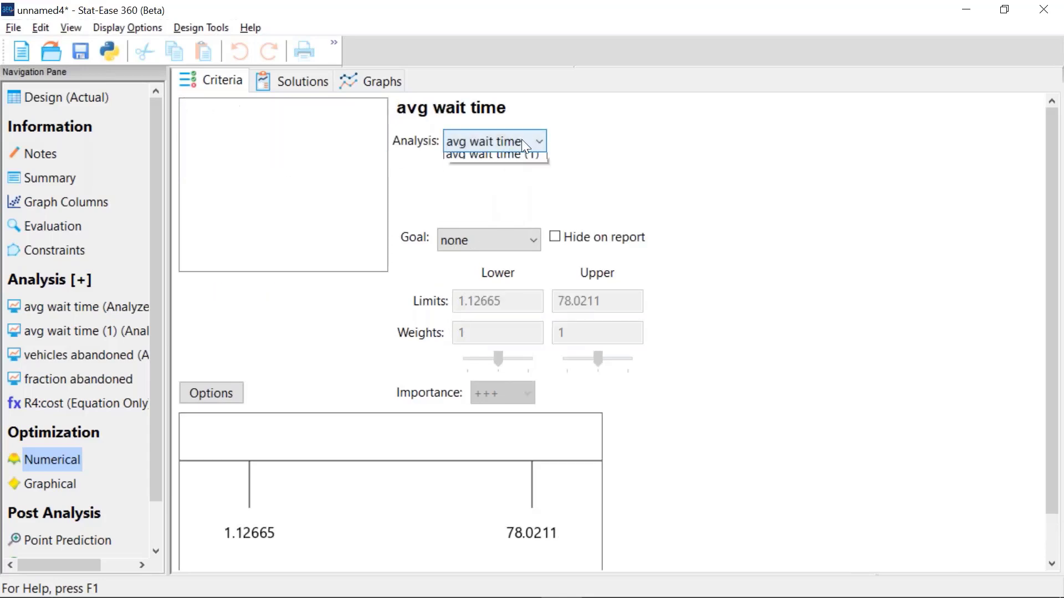
click(523, 143)
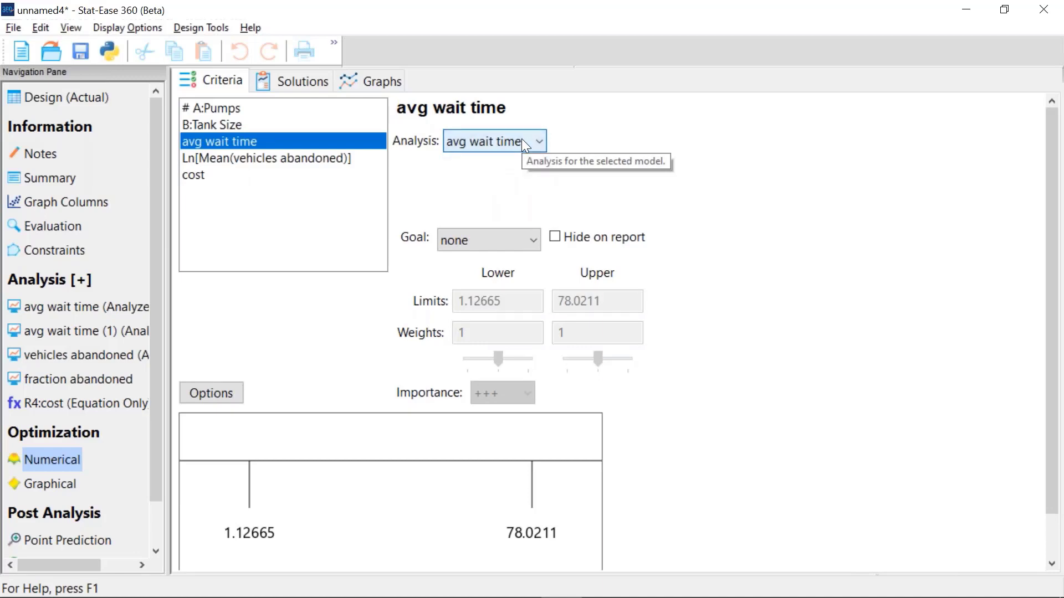
click(522, 143)
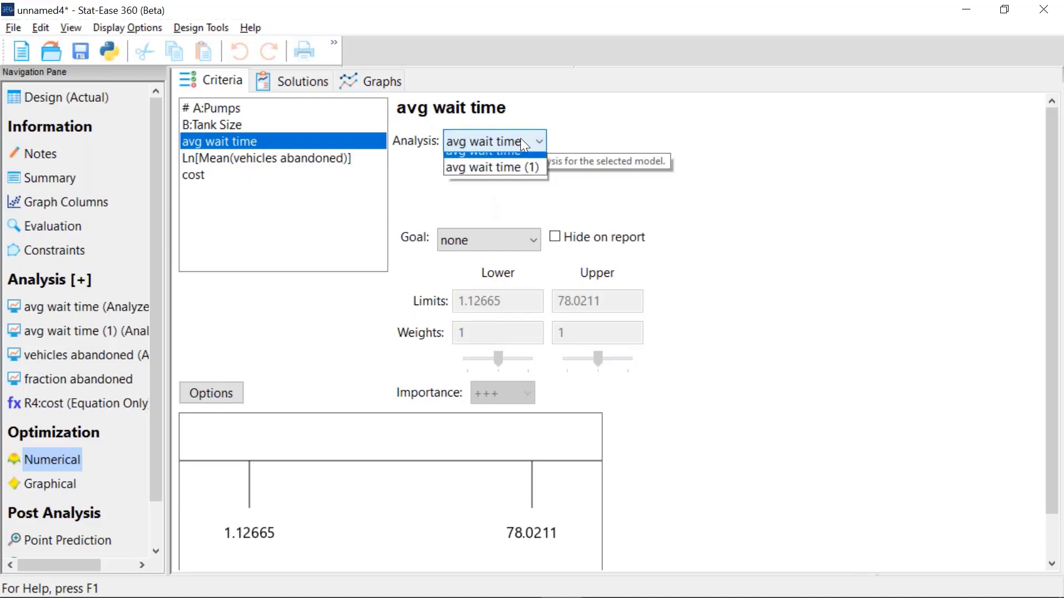
click(516, 175)
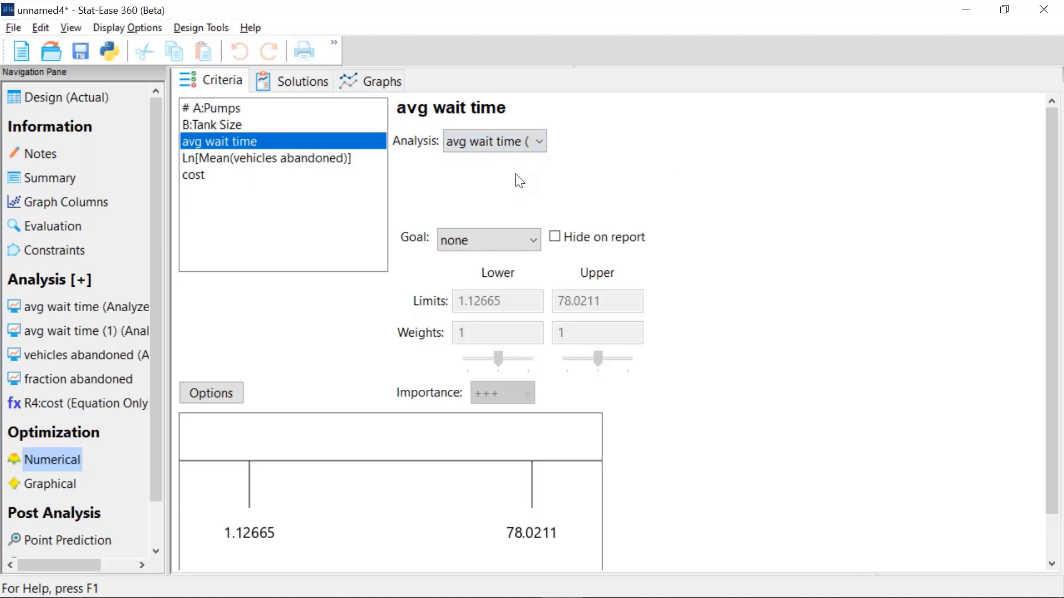
Set the optimization goals for avg wait time and vehicles abandoned to minimize.
click(313, 160)
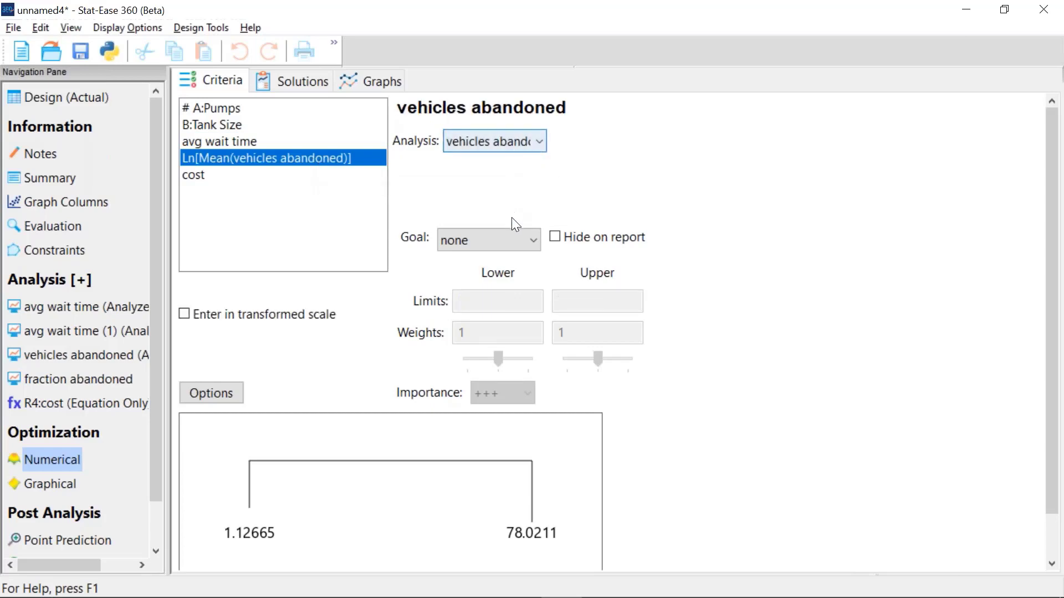
click(308, 142)
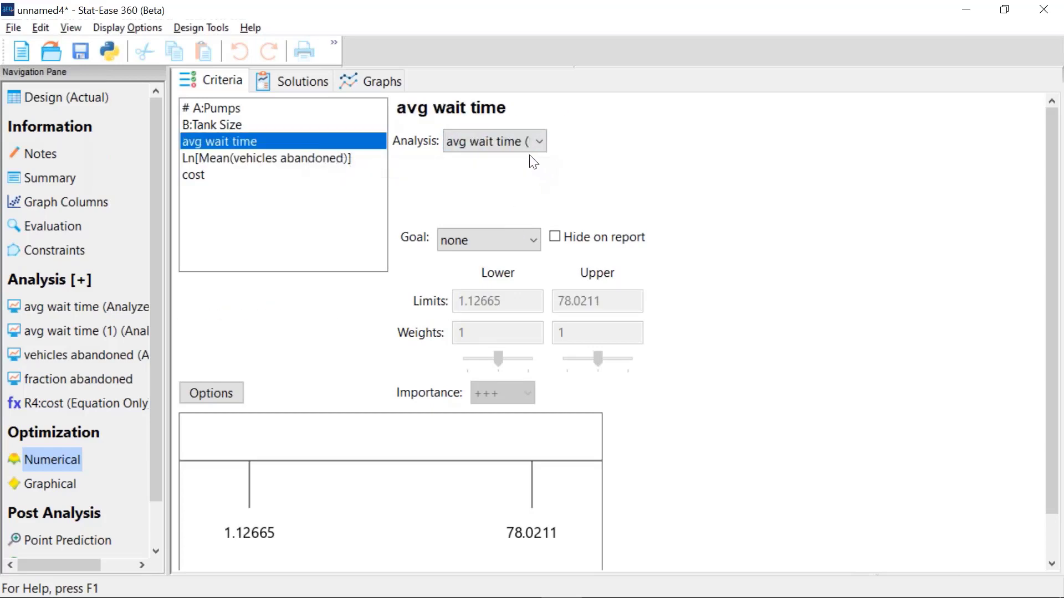
click(524, 241)
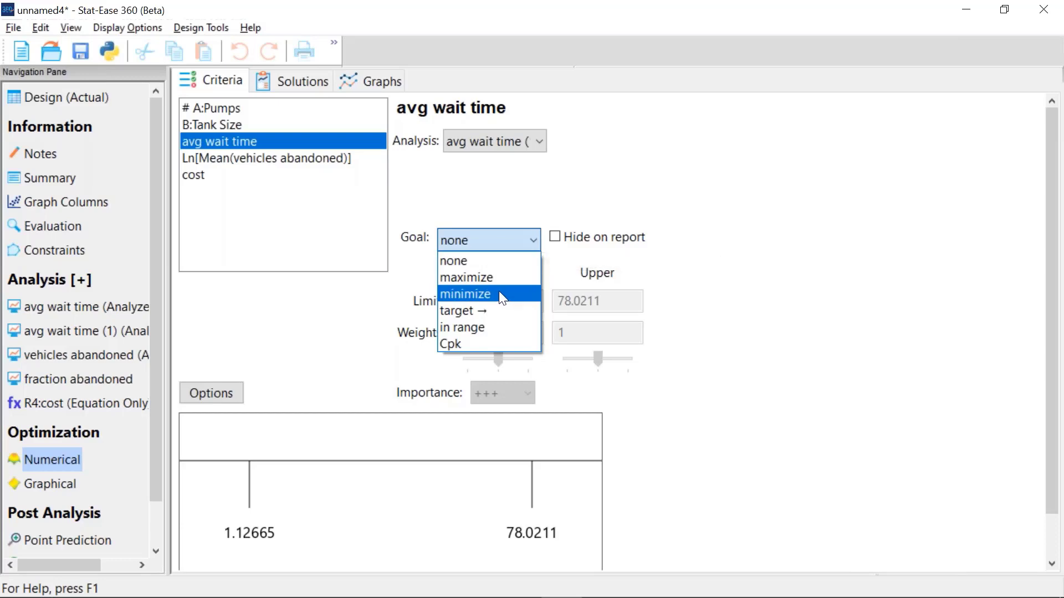
click(499, 292)
click(327, 159)
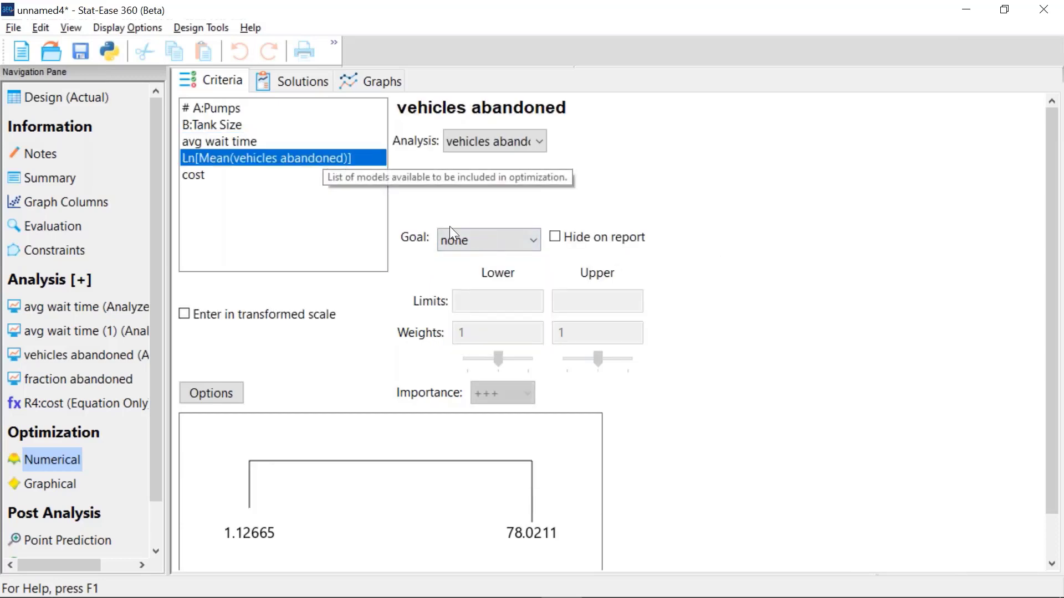
click(499, 239)
click(488, 293)
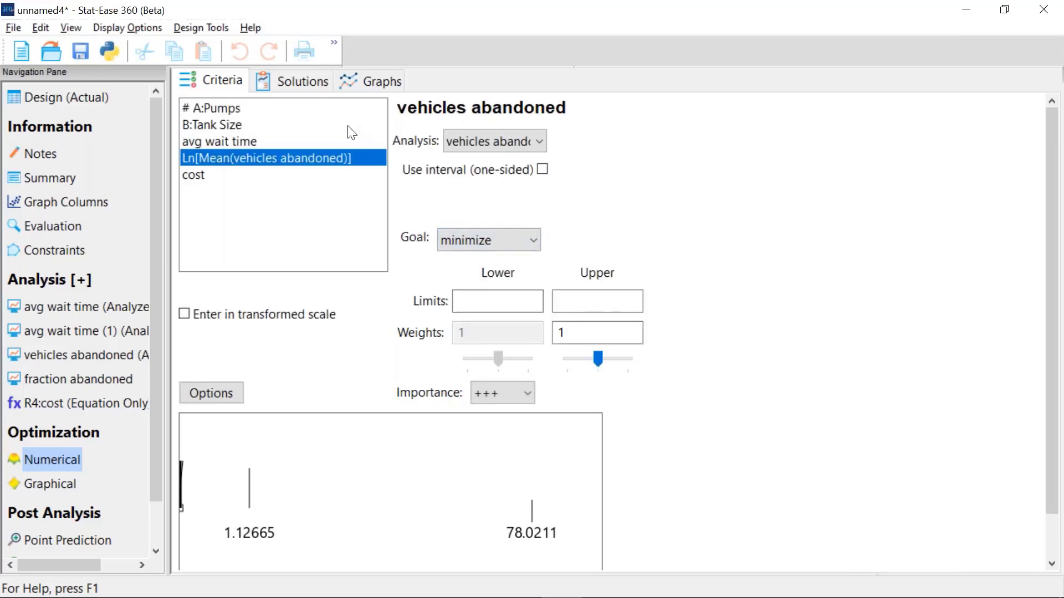
Try to view the optimization solutions and leave the vehicles abandoned criterion without limits, dismissing each warning.
click(301, 81)
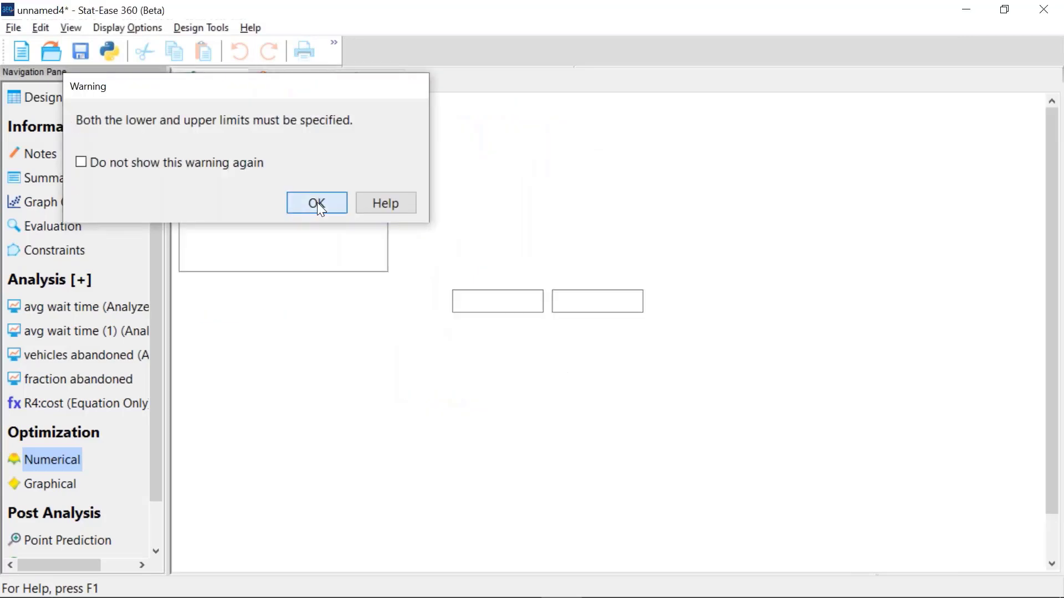
click(313, 201)
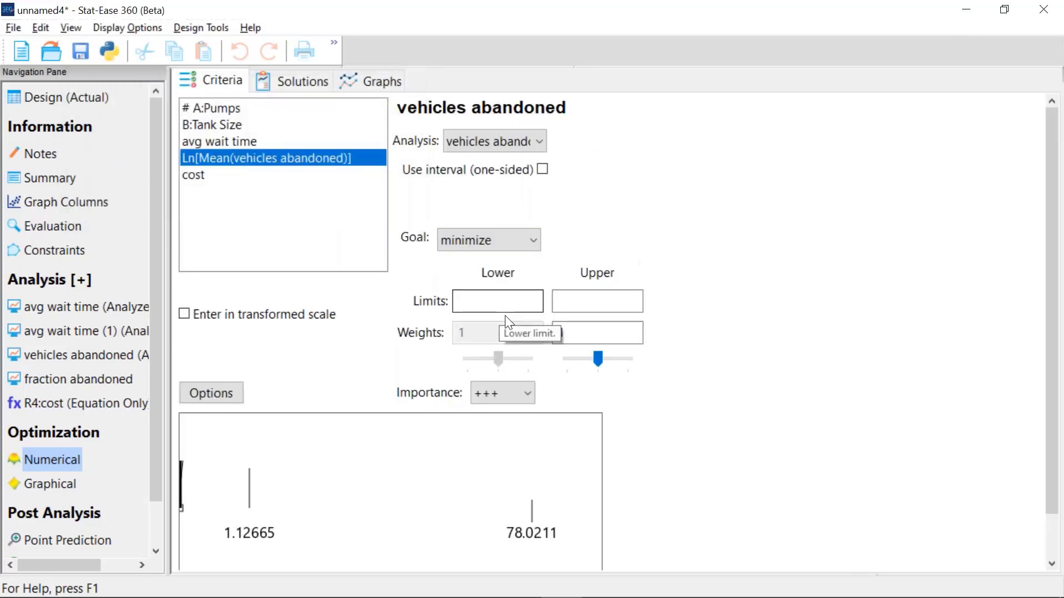
click(280, 142)
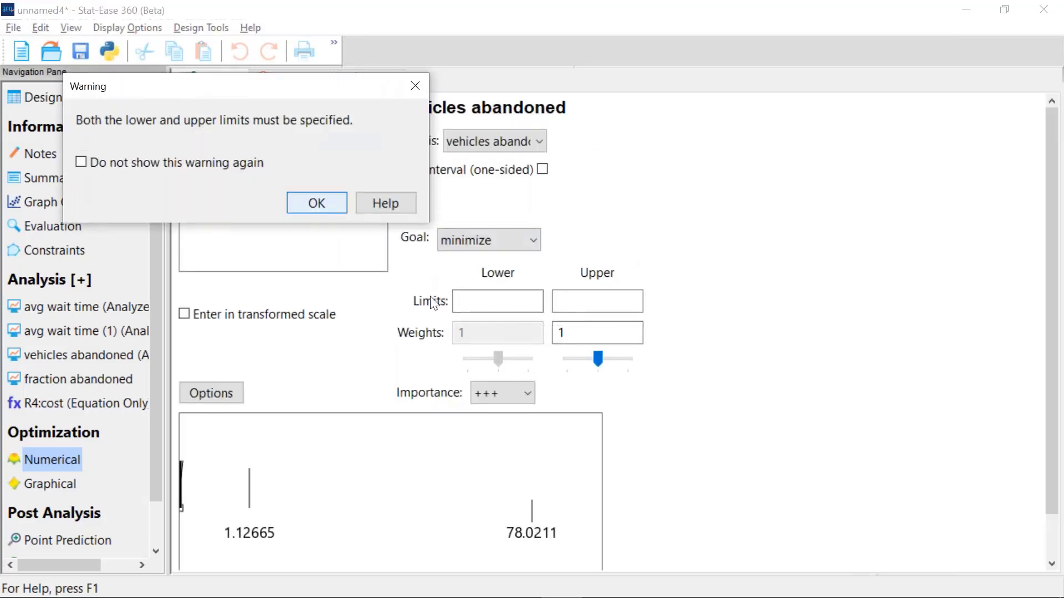
click(333, 206)
click(496, 302)
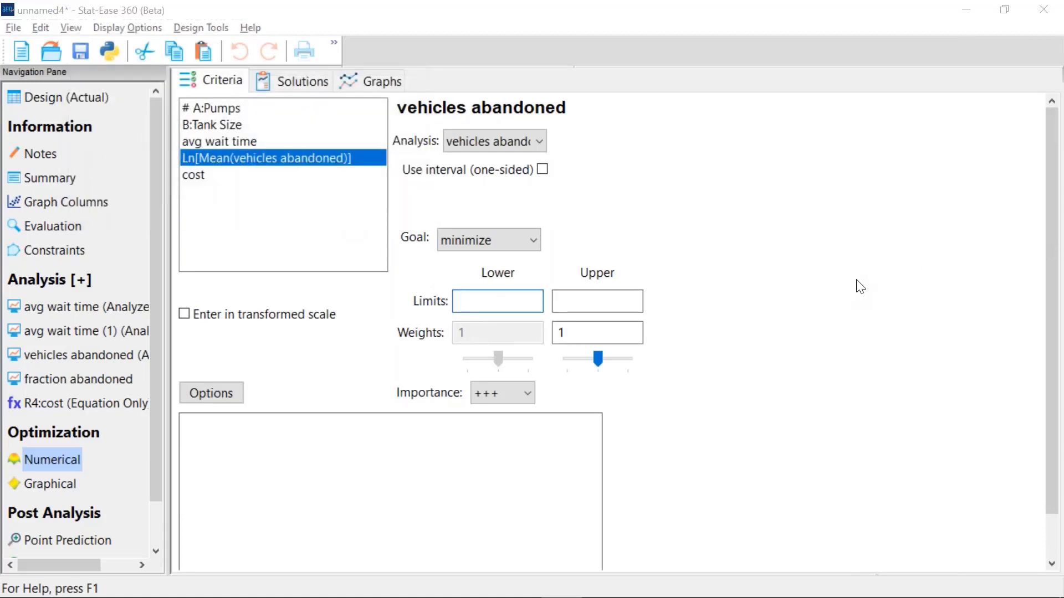
Switch to the Gaussian Process Models tutorial in Chrome and examine its Optimization section, including the criteria setup and the solution ramp plots.
key(alt+Tab)
key(alt+Tab)
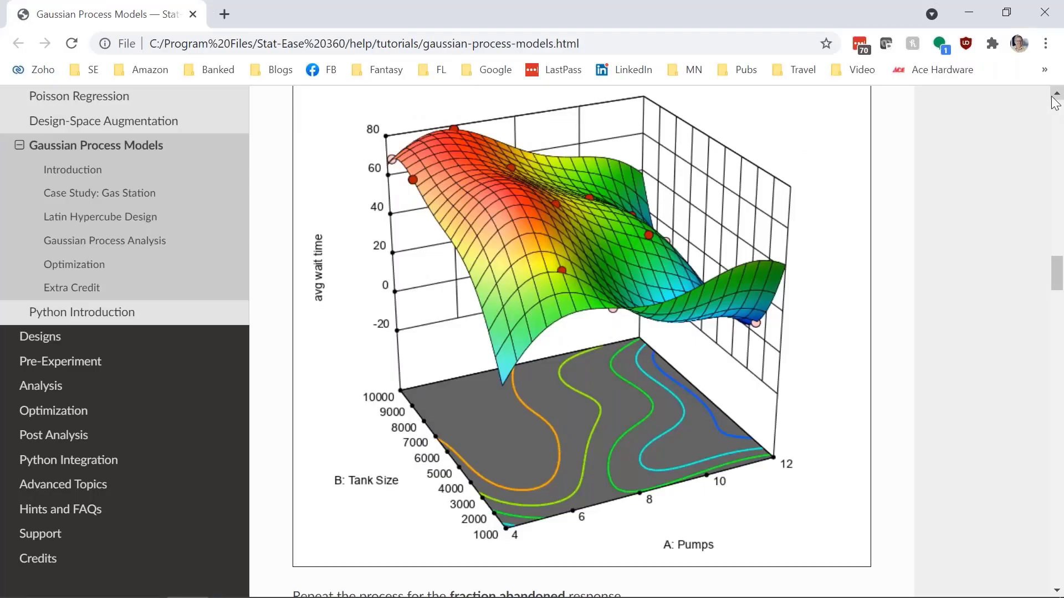
key(alt+Tab)
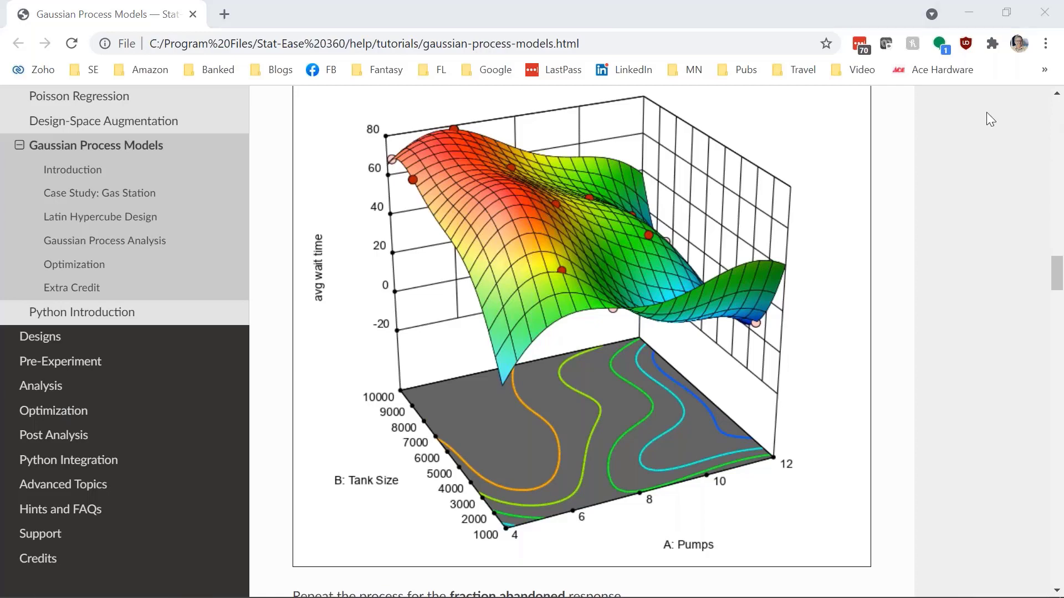
scroll(778, 310, down, 15)
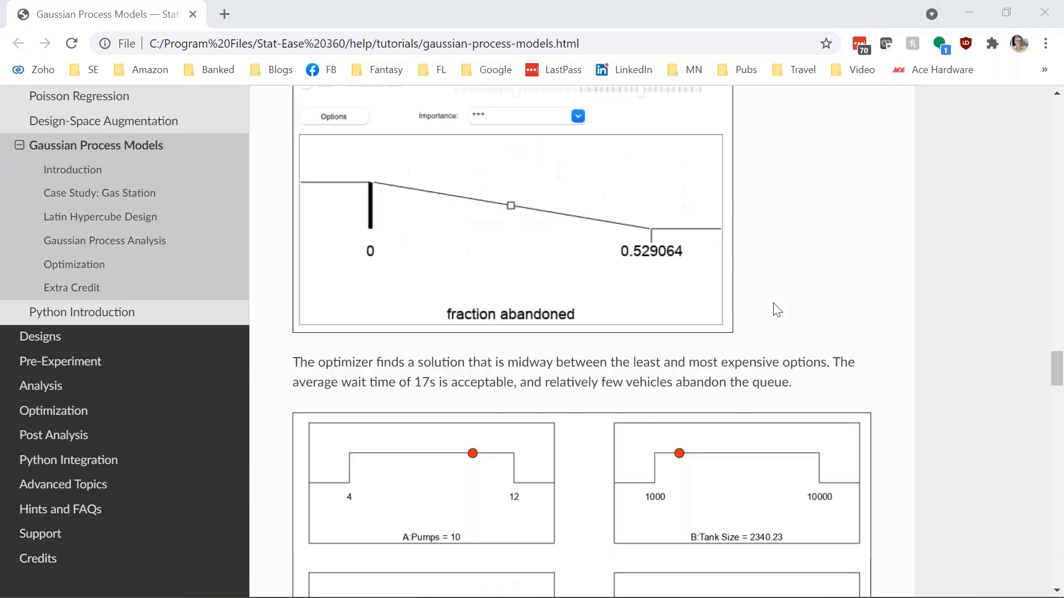
scroll(776, 310, down, 2)
scroll(775, 312, up, 5)
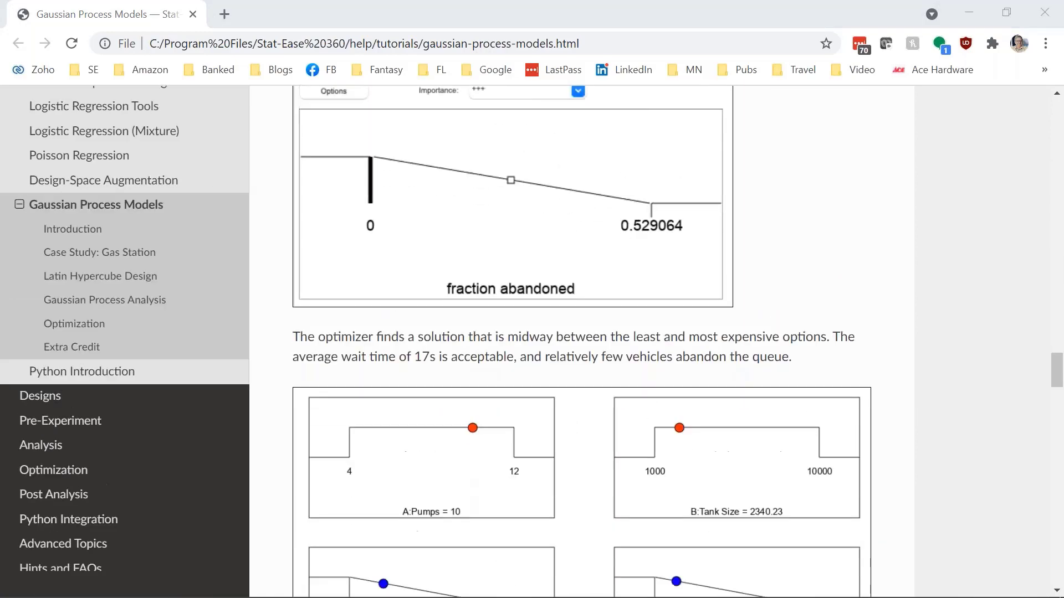
scroll(775, 314, up, 6)
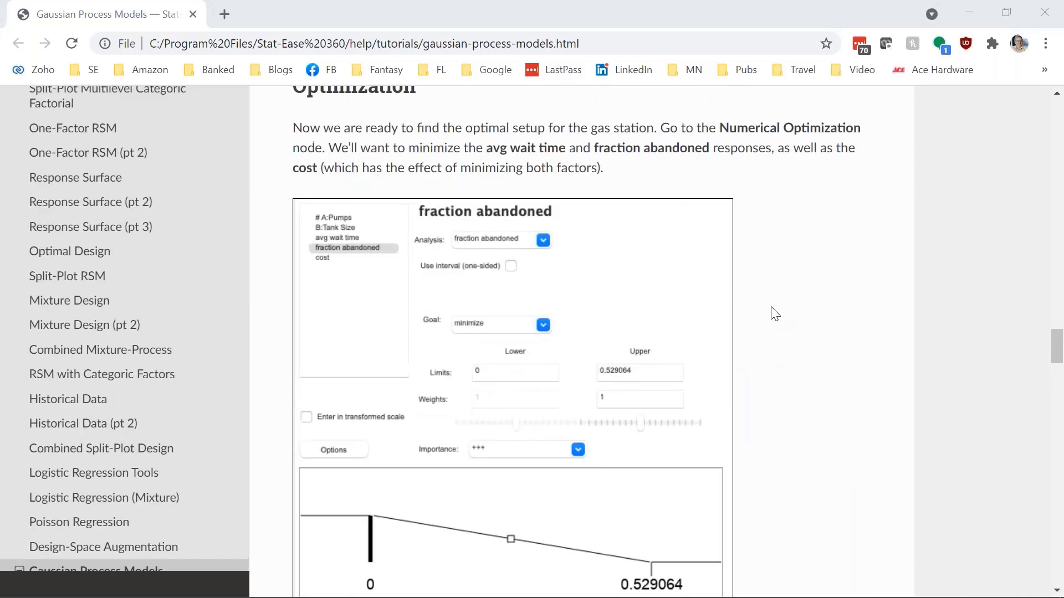
scroll(582, 340, down, 11)
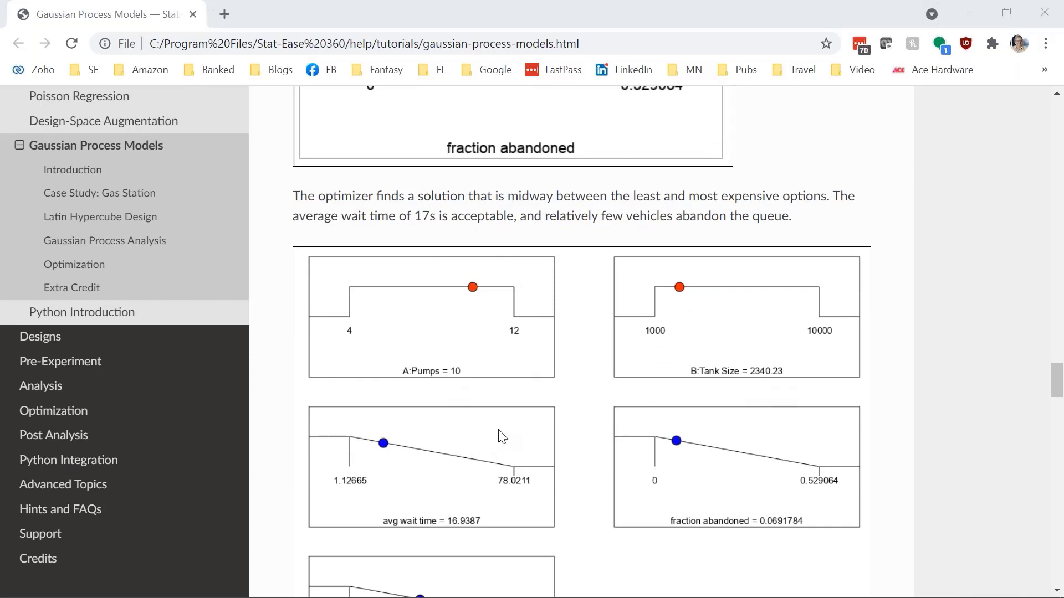
scroll(502, 435, down, 3)
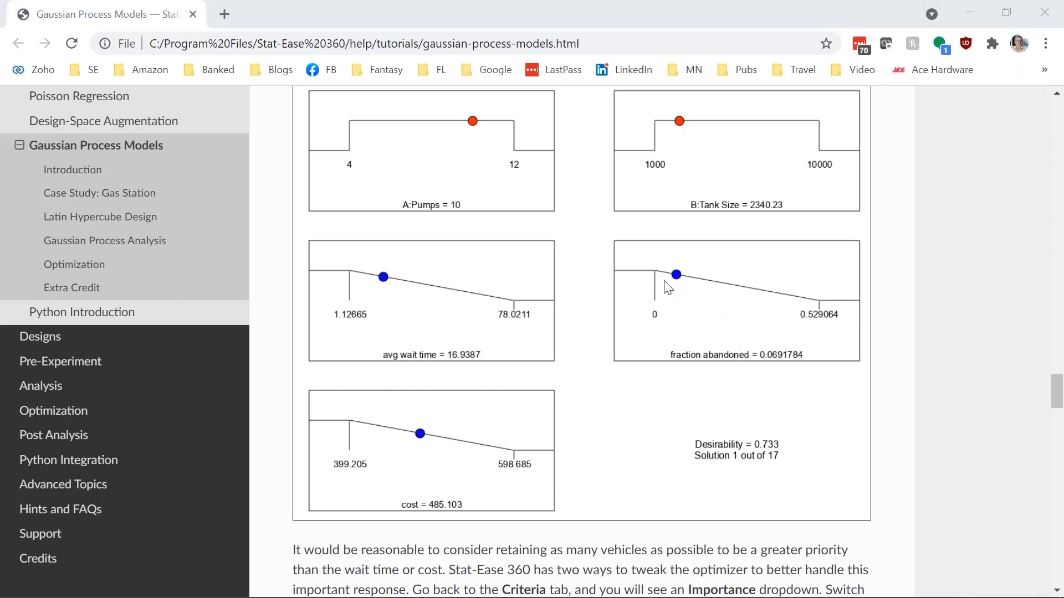
Switch to the PowerPoint slide show with the Gaussian process modeling (GPM) slide.
key(alt+Tab)
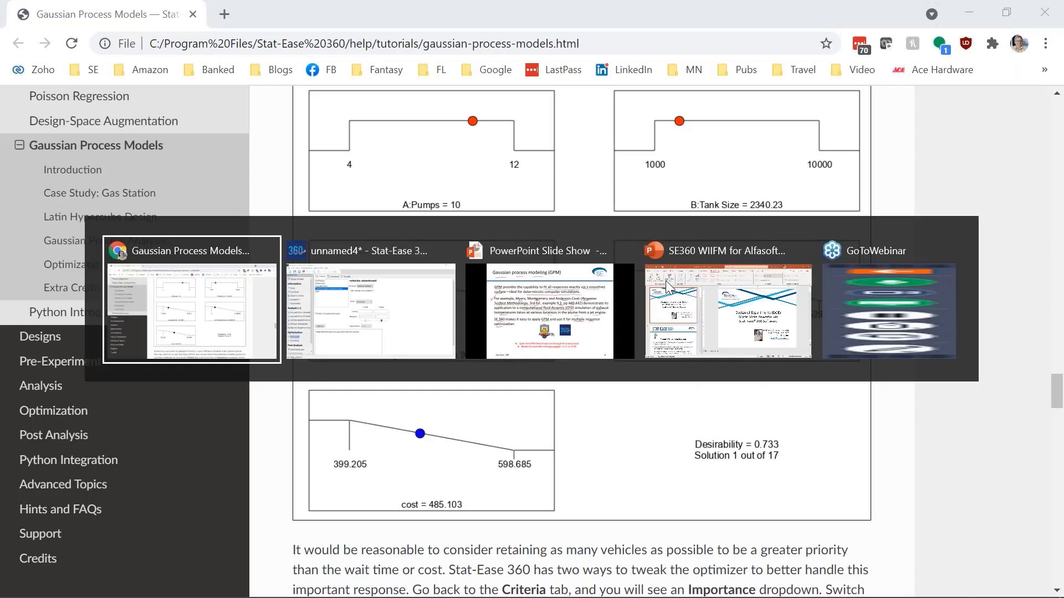
key(alt+Tab)
key(alt+Tab)
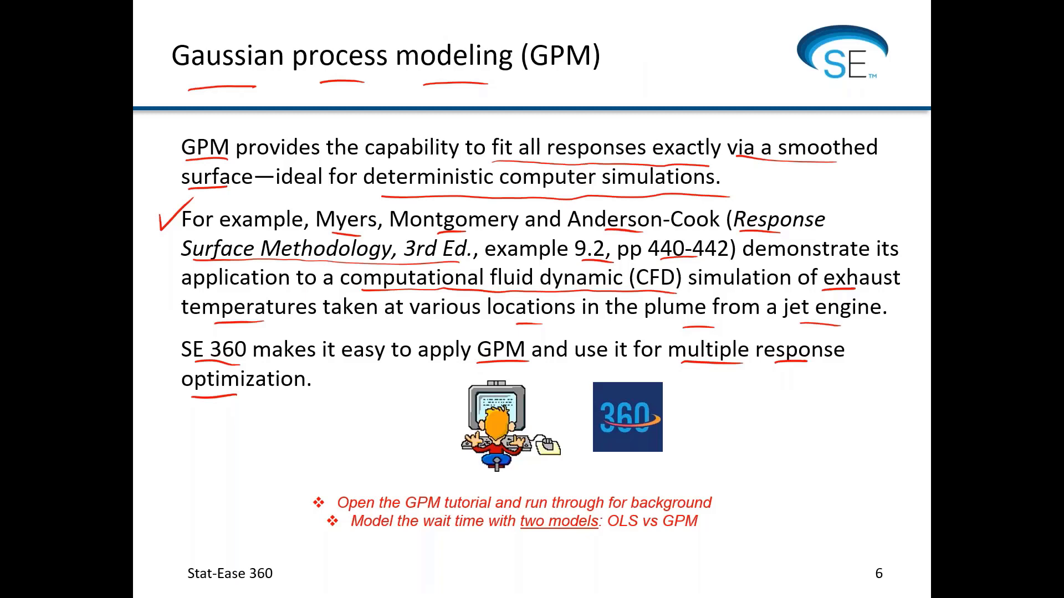